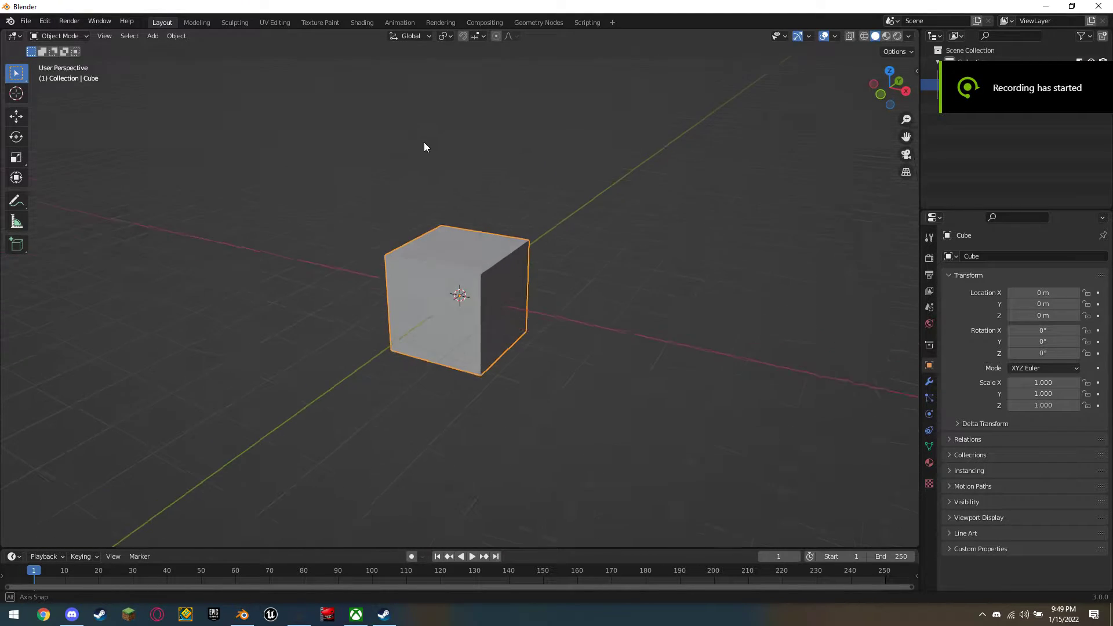
# Switch the cube to Edit Mode and add a Mirror modifier.
pyautogui.click(60, 36)
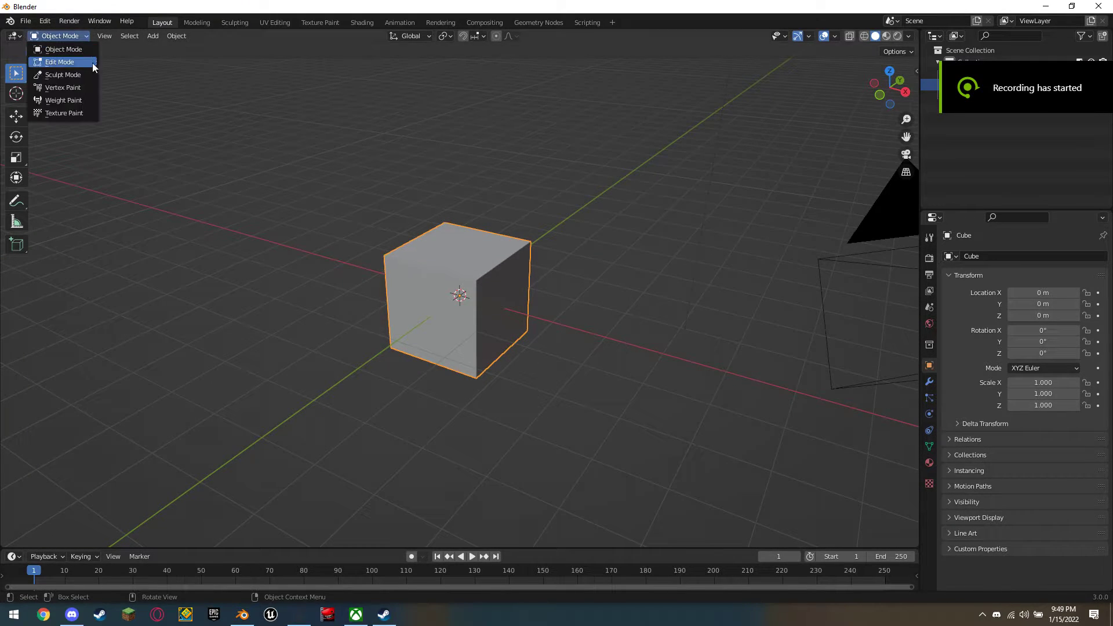
pyautogui.click(59, 62)
pyautogui.click(929, 381)
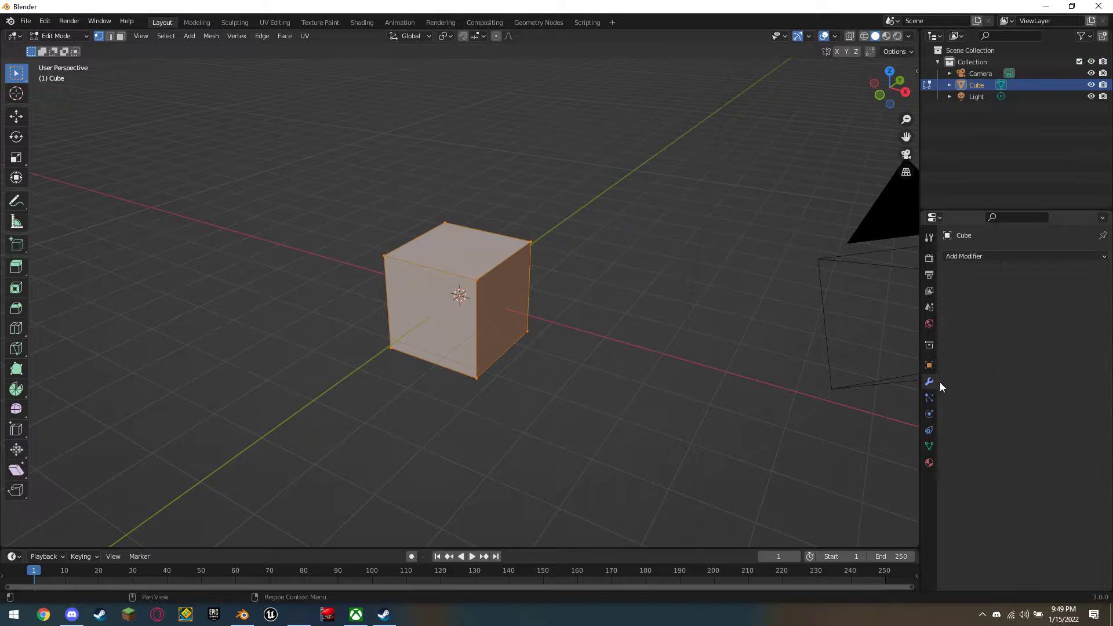
pyautogui.click(989, 256)
pyautogui.click(880, 391)
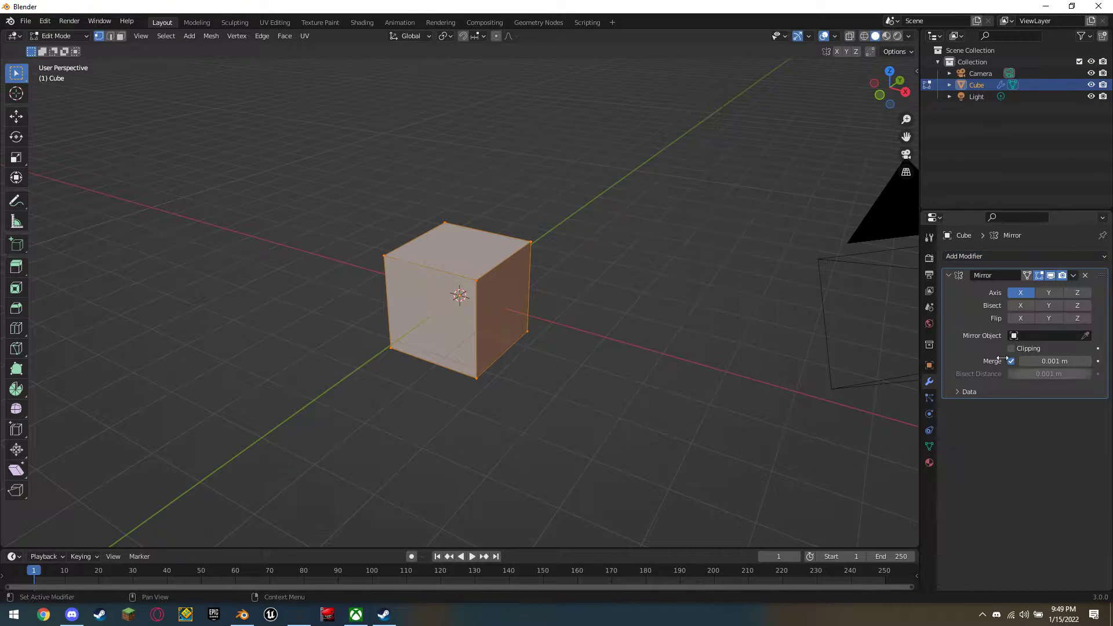
# Move the cube off-centre, shrink it to 0.72, and narrow it along X.
pyautogui.moveTo(521, 186)
pyautogui.mouseDown(button='middle')
pyautogui.moveTo(617, 186)
pyautogui.moveTo(638, 198)
pyautogui.mouseUp(button='middle')
pyautogui.press('g')
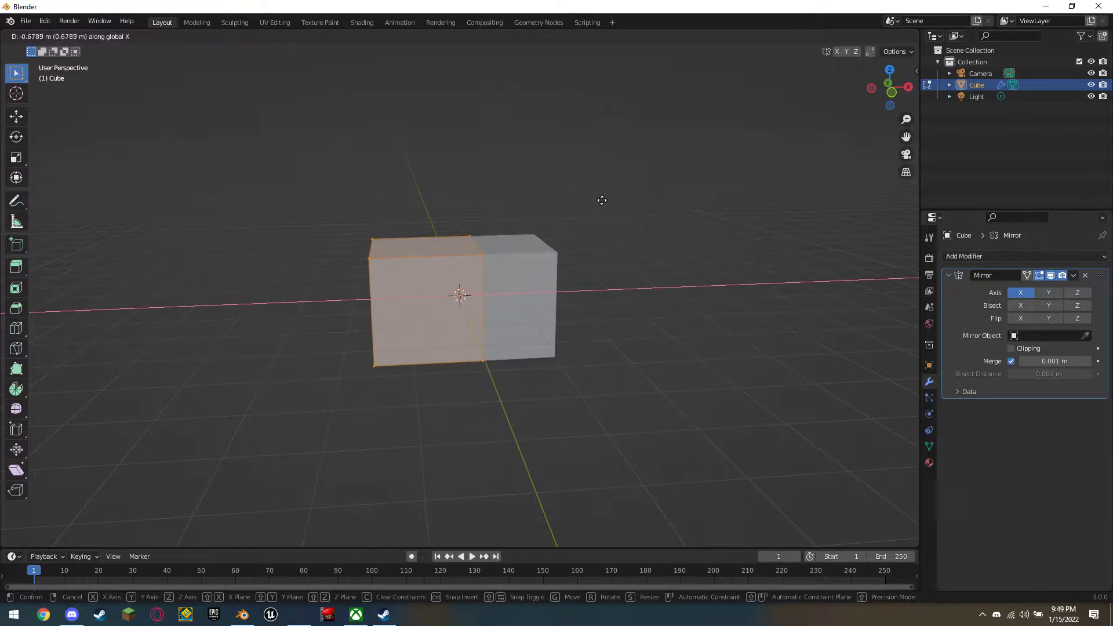
pyautogui.click(575, 200)
pyautogui.press('s')
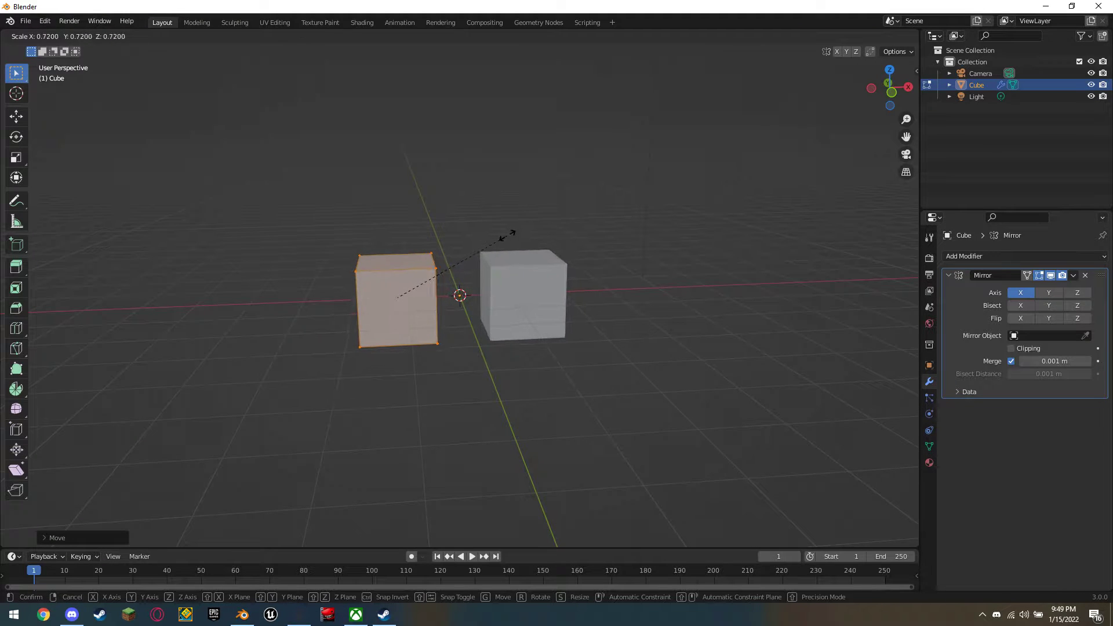
pyautogui.click(508, 236)
pyautogui.press('s')
pyautogui.press('y')
pyautogui.press('x')
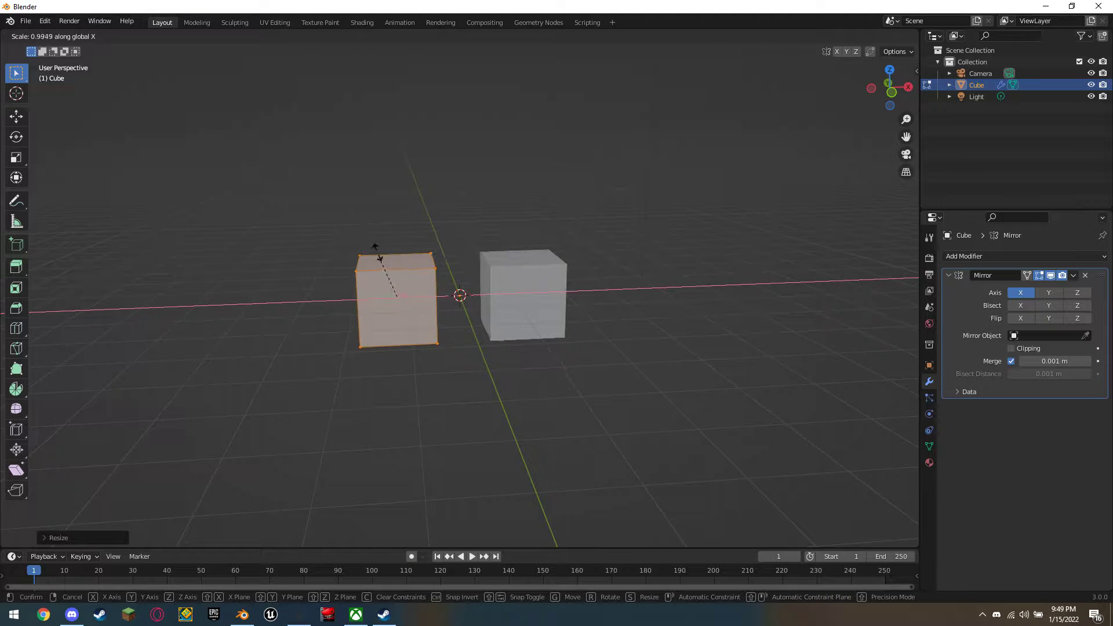
pyautogui.click(399, 252)
# Readjust the cube's width along the X axis.
pyautogui.moveTo(479, 235); pyautogui.dragTo(538, 245, button='middle')
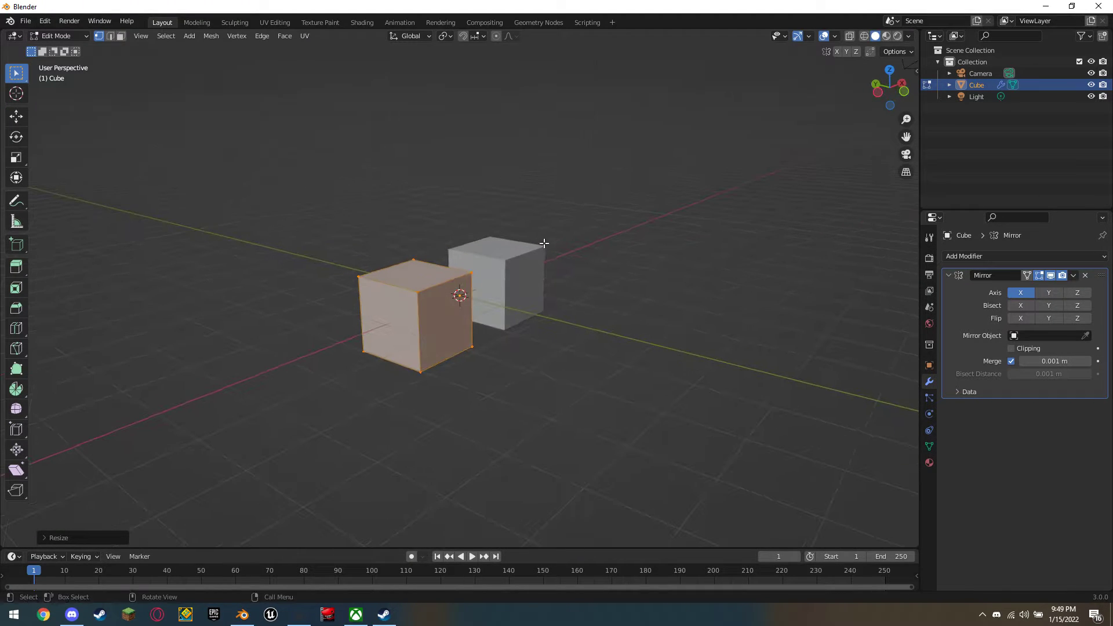
pyautogui.press('x')
pyautogui.press('Escape')
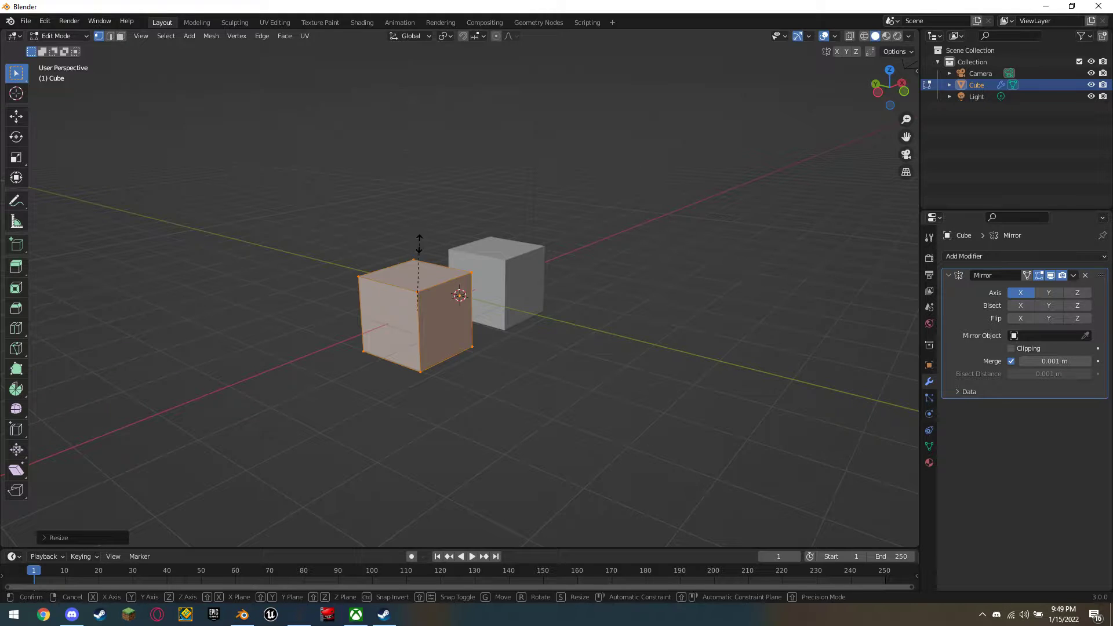
pyautogui.press('s')
pyautogui.press('x')
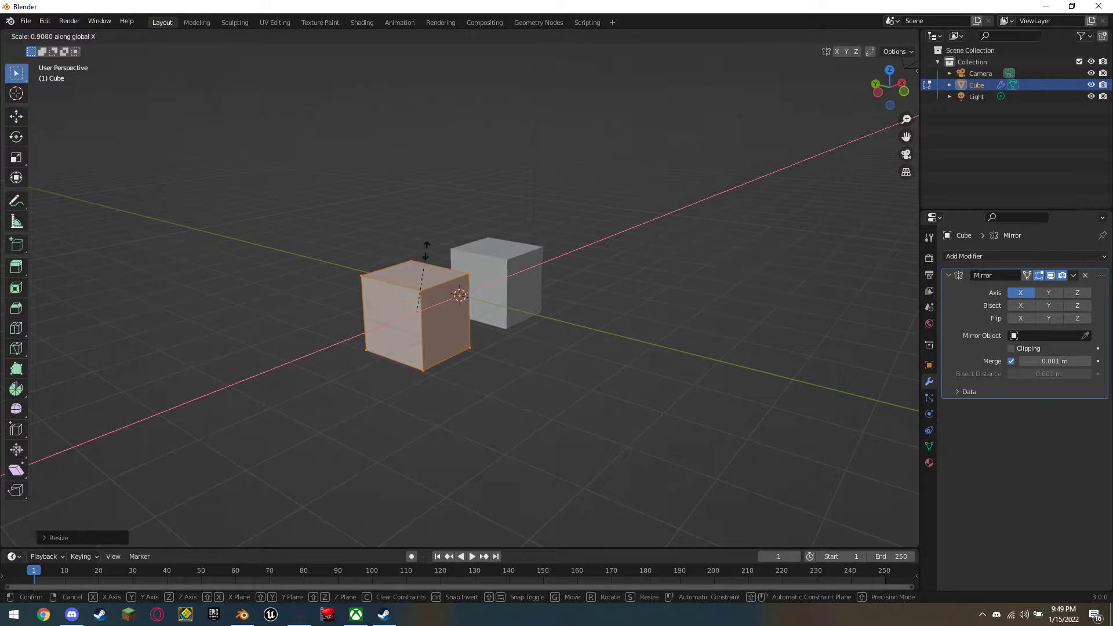
pyautogui.click(406, 263)
# Slide the cube along X toward its mirror and shrink it slightly.
pyautogui.moveTo(406, 264); pyautogui.dragTo(892, 271, button='middle')
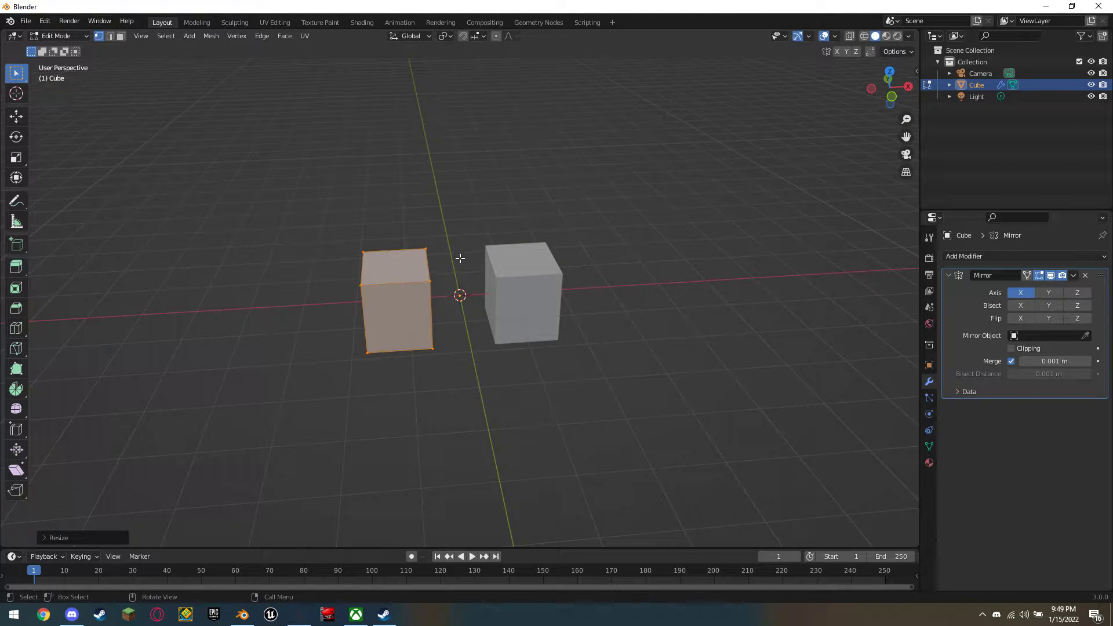
pyautogui.moveTo(460, 258); pyautogui.dragTo(507, 226, button='middle')
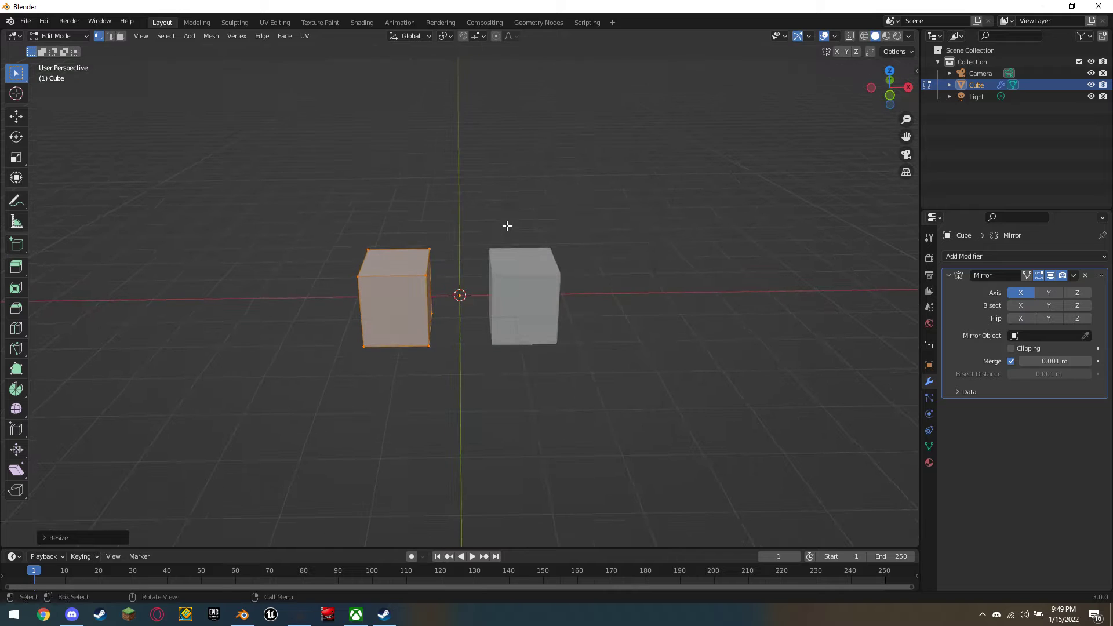
pyautogui.press('g')
pyautogui.press('x')
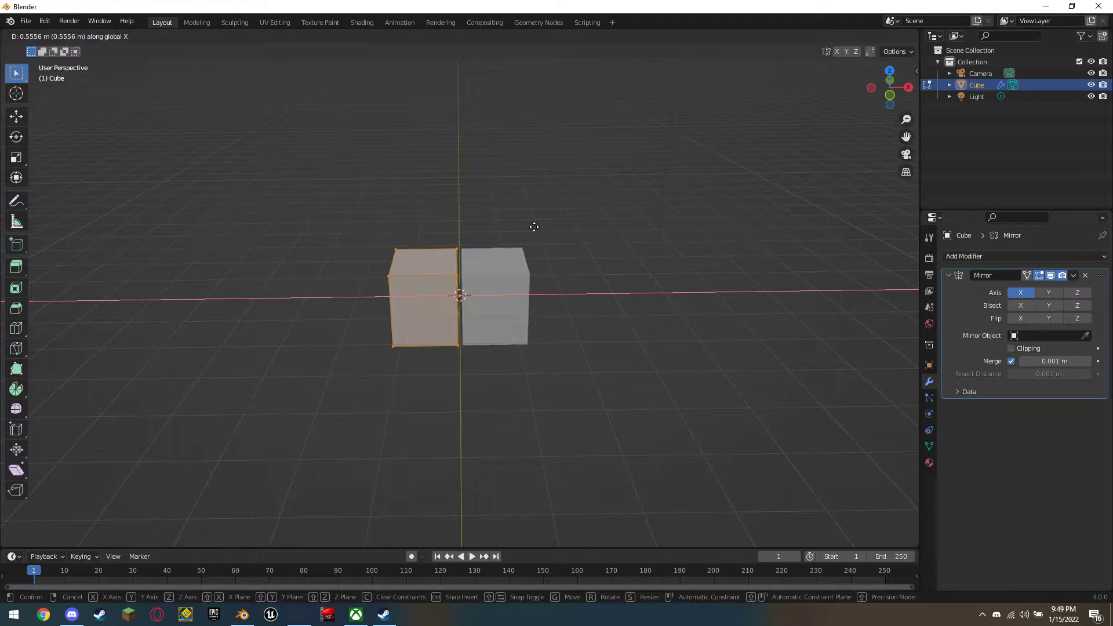
pyautogui.click(534, 227)
pyautogui.press('s')
pyautogui.click(500, 232)
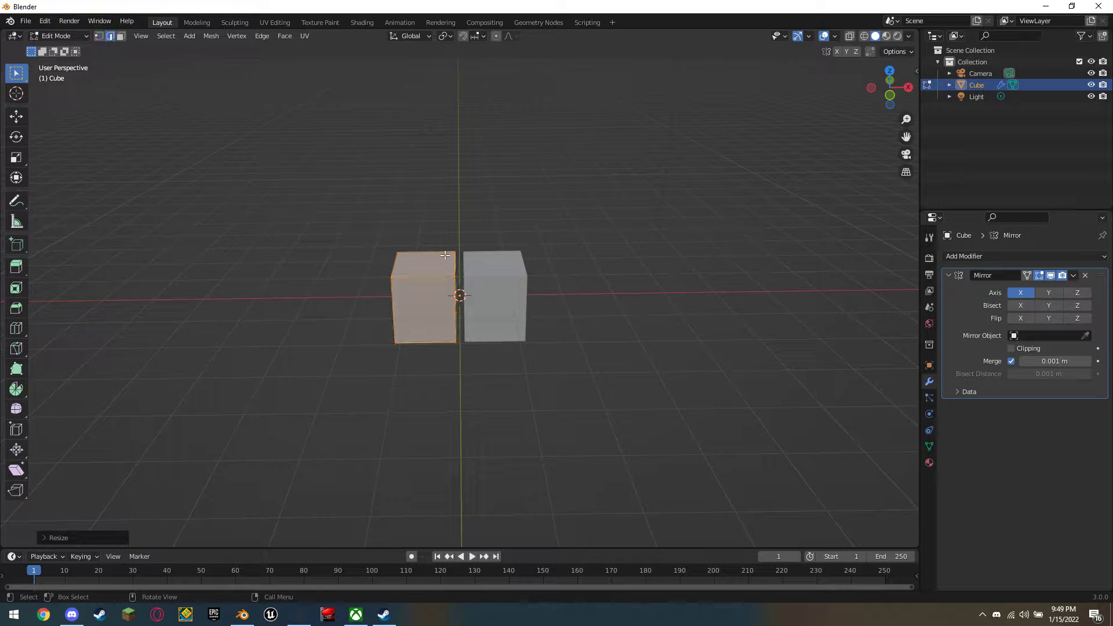
# Rescale the blocks' top edges so the halves taper toward the top.
pyautogui.hotkey('alt', 'a')
pyautogui.press('s')
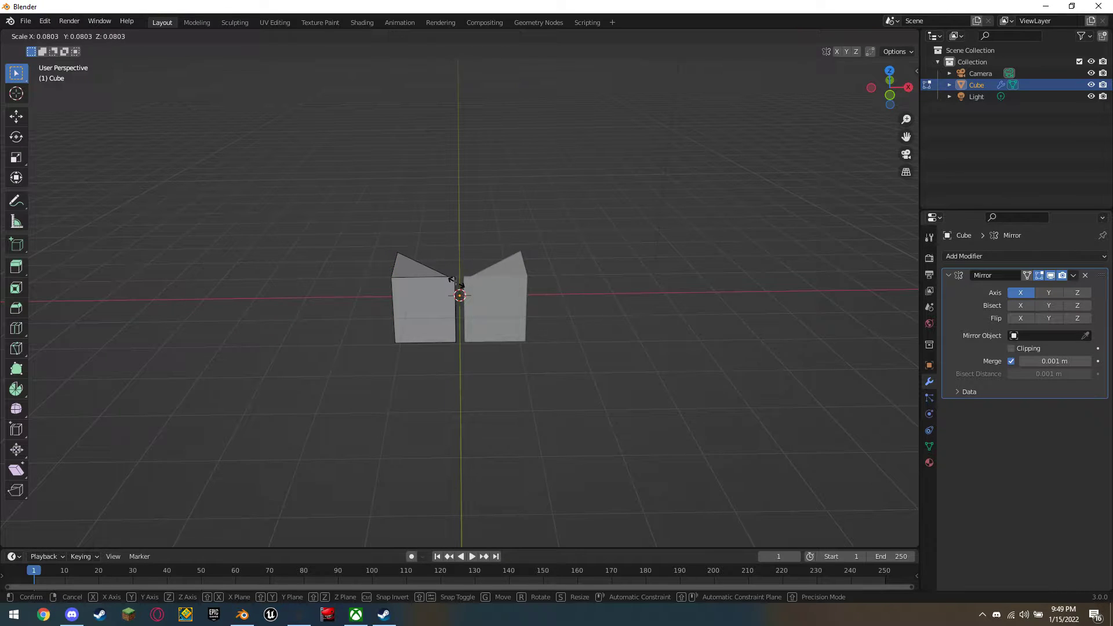
pyautogui.click(455, 273)
pyautogui.moveTo(455, 273)
pyautogui.mouseDown(button='middle')
pyautogui.moveTo(460, 227)
pyautogui.moveTo(498, 240)
pyautogui.mouseUp(button='middle')
pyautogui.click(444, 271)
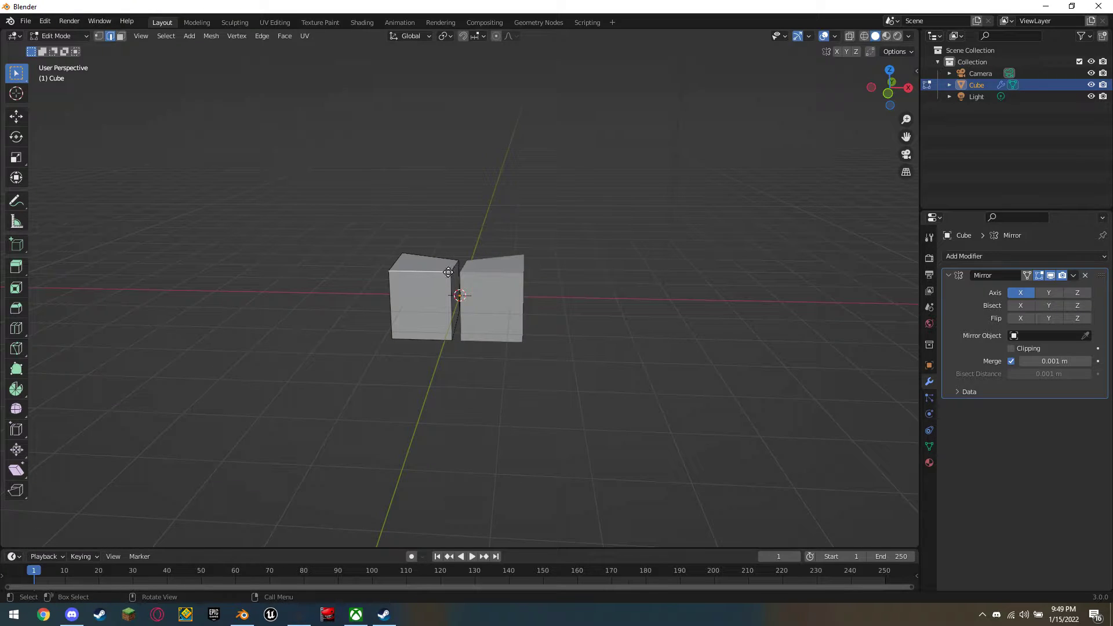
pyautogui.click(449, 272)
pyautogui.hotkey('ctrl', 'z')
pyautogui.press('s')
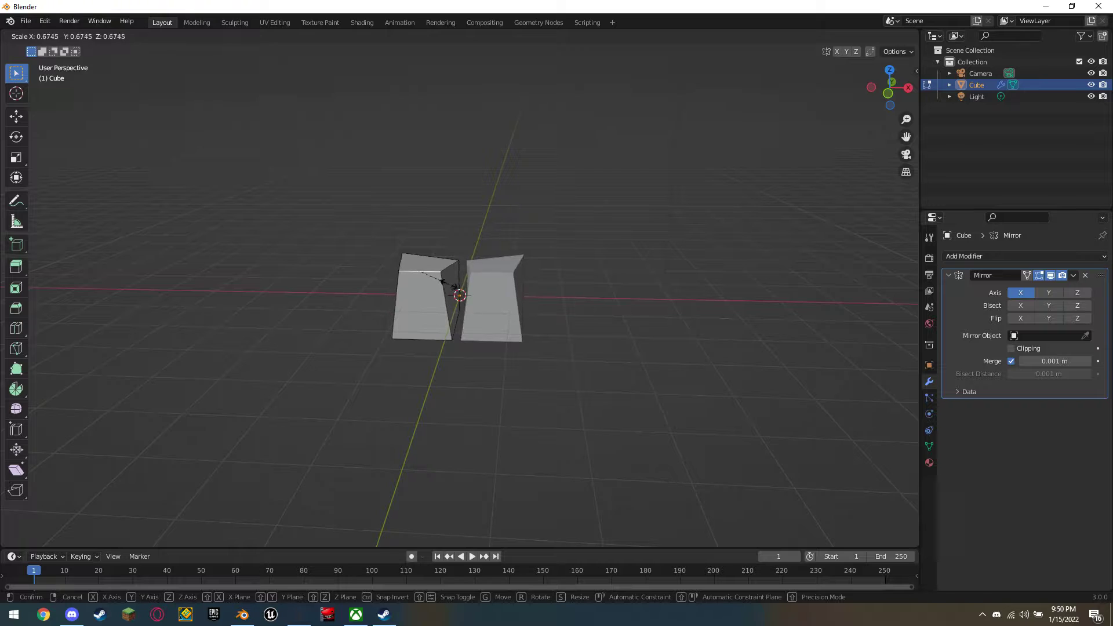
pyautogui.click(484, 259)
pyautogui.moveTo(485, 260); pyautogui.dragTo(429, 256, button='middle')
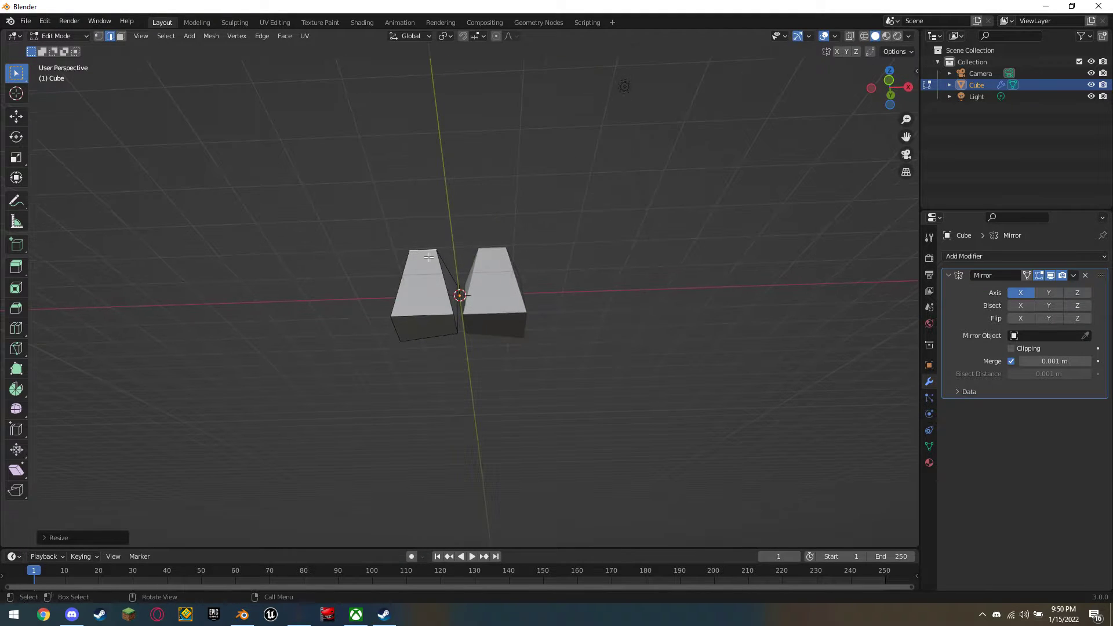
# Extrude the left block's bottom face down twice, tilting it after each extrusion.
pyautogui.click(405, 330)
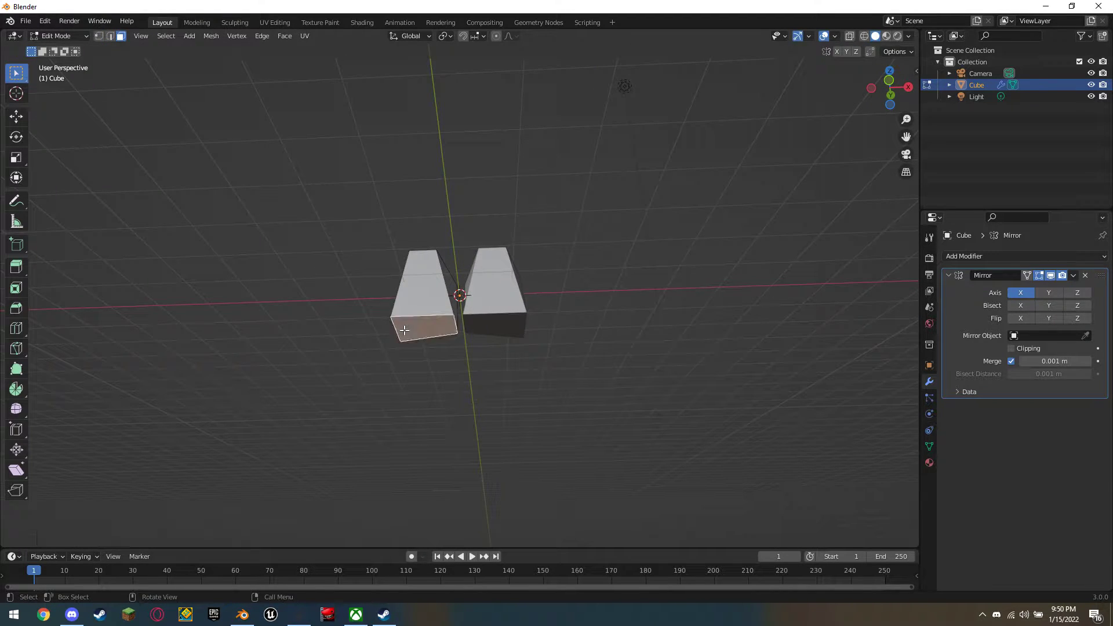
pyautogui.press('e')
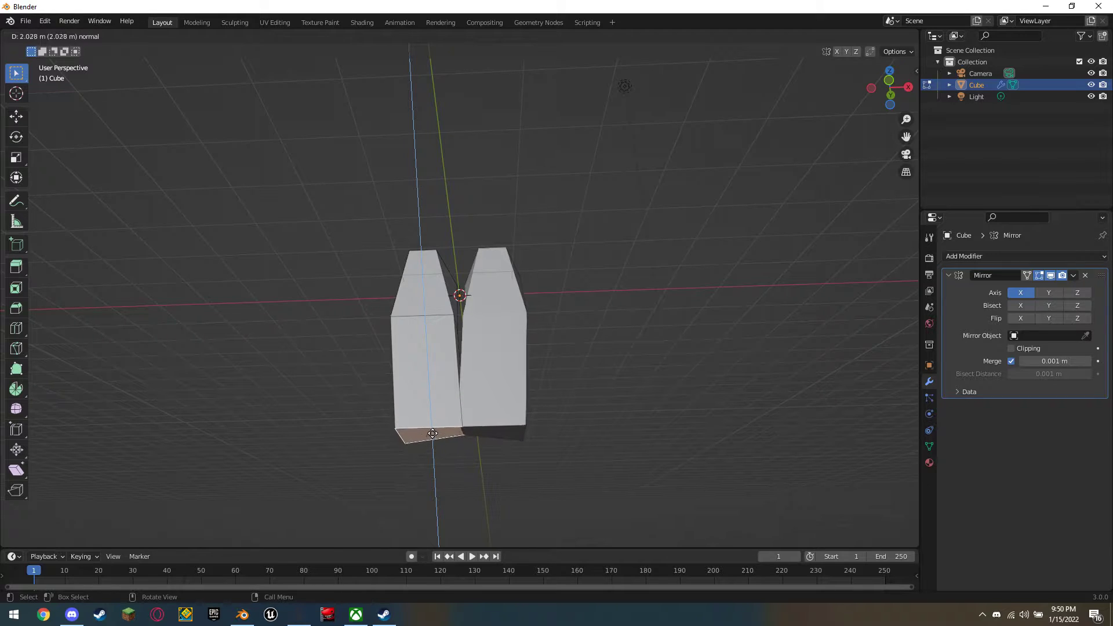
pyautogui.click(439, 326)
pyautogui.press('r')
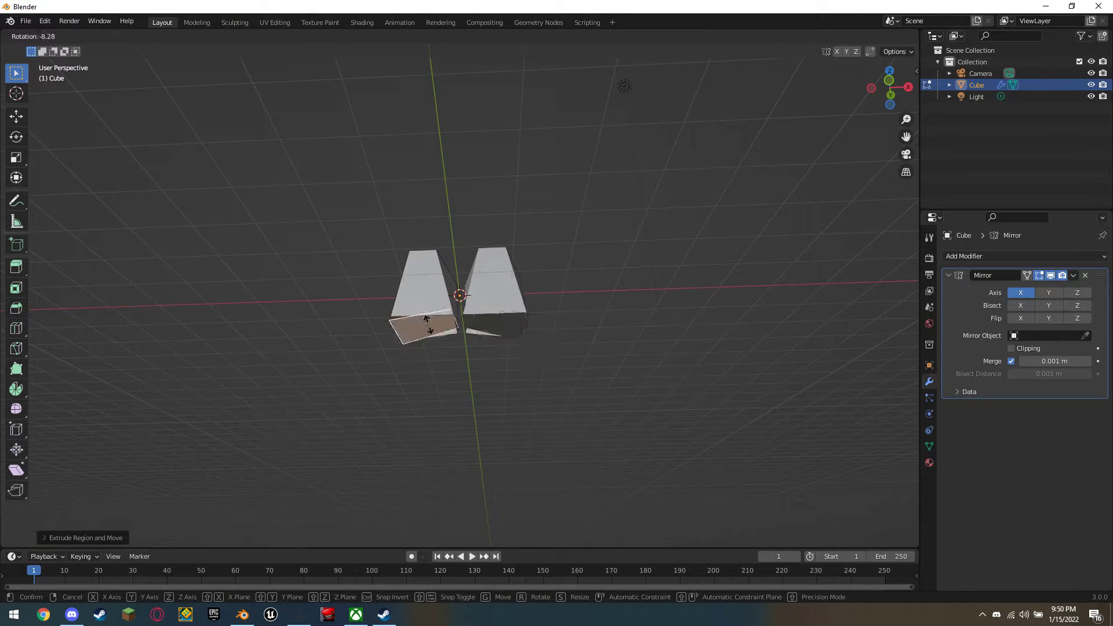
pyautogui.click(427, 325)
pyautogui.press('e')
pyautogui.click(420, 374)
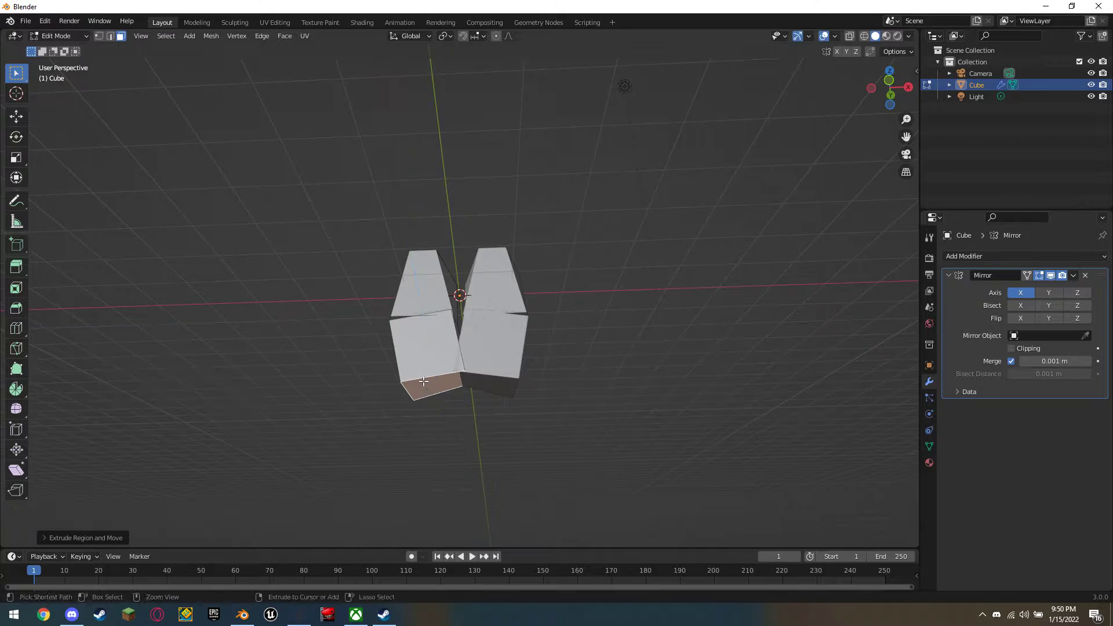
pyautogui.press('r')
pyautogui.click(394, 345)
# Lengthen the legs further down and bridge the inner top edges into a hip face.
pyautogui.press('e')
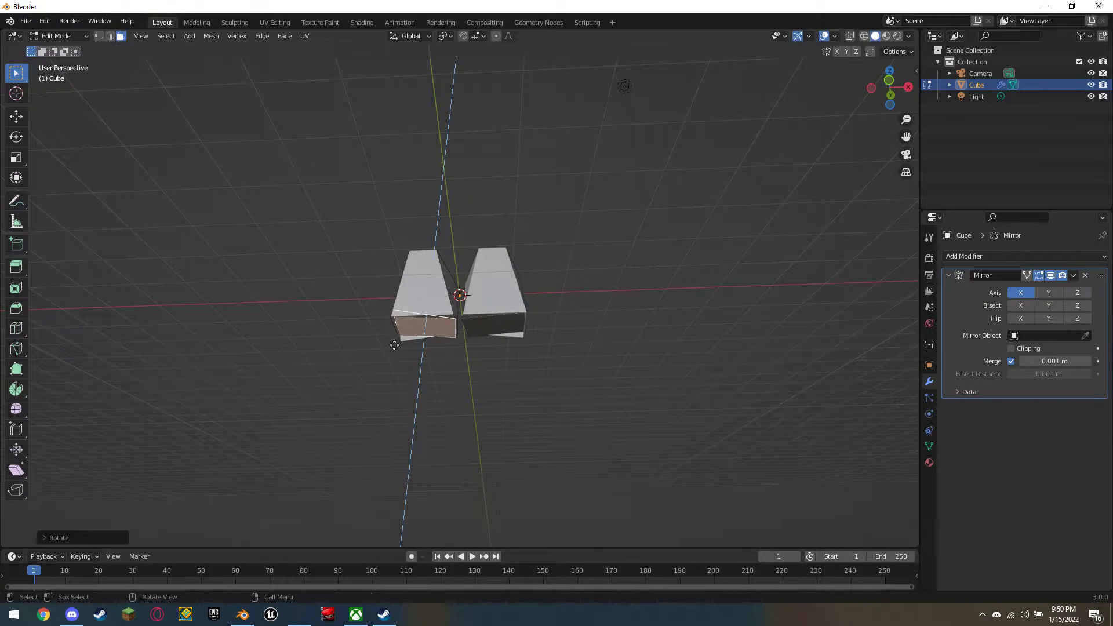
pyautogui.click(348, 509)
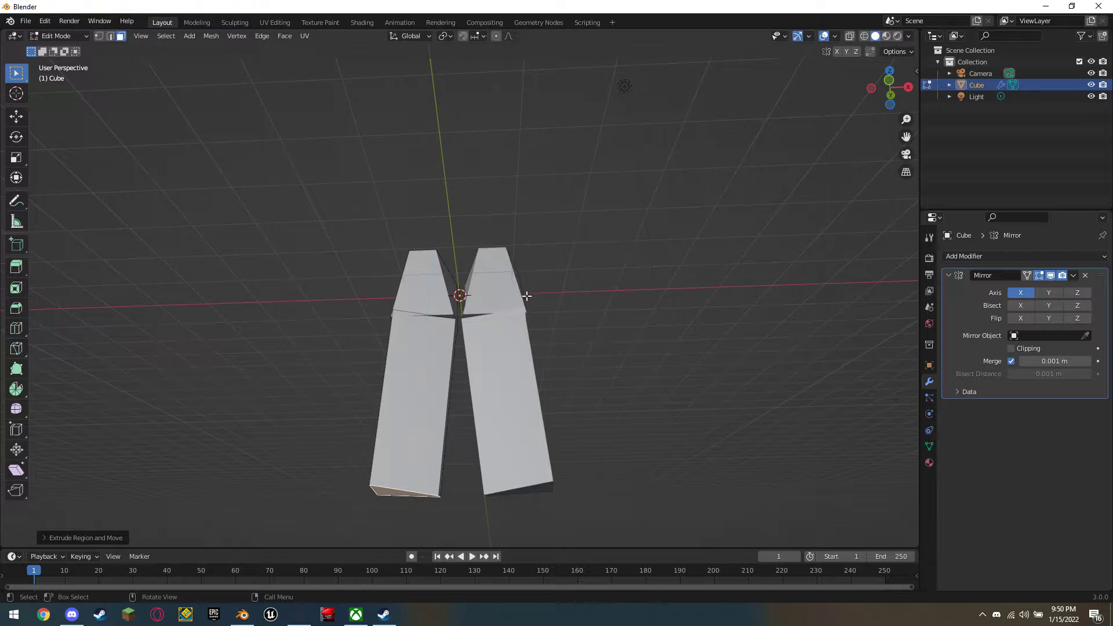
pyautogui.moveTo(348, 509); pyautogui.dragTo(531, 358, button='middle')
pyautogui.click(448, 266)
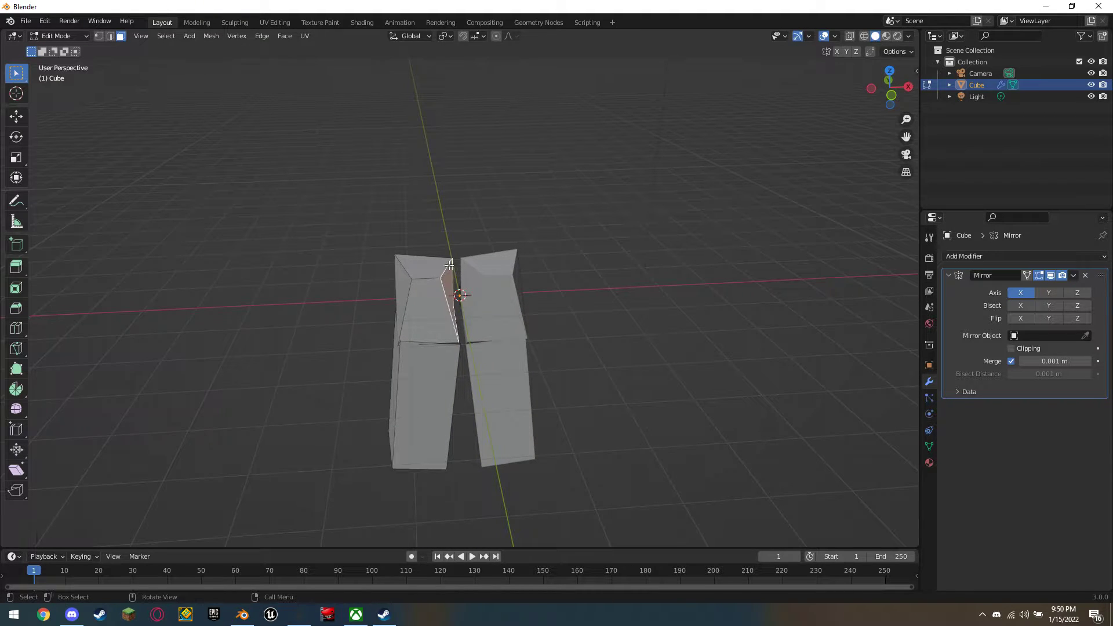
pyautogui.press('e')
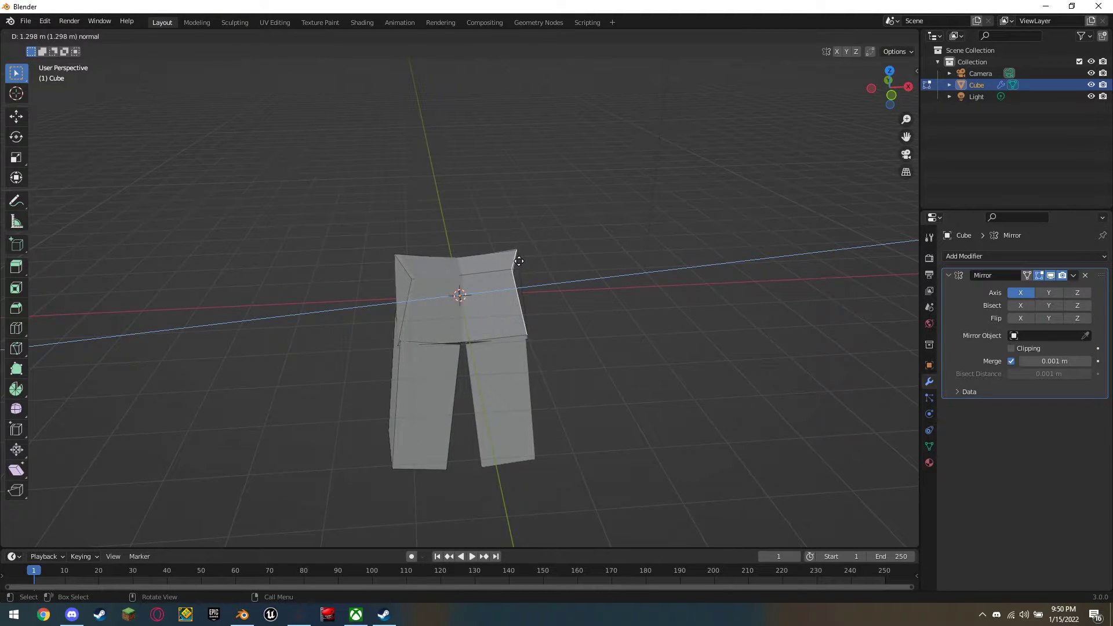
pyautogui.click(519, 261)
# Extrude the hip block's top face upward into a tall torso.
pyautogui.moveTo(520, 241); pyautogui.dragTo(501, 269, button='middle')
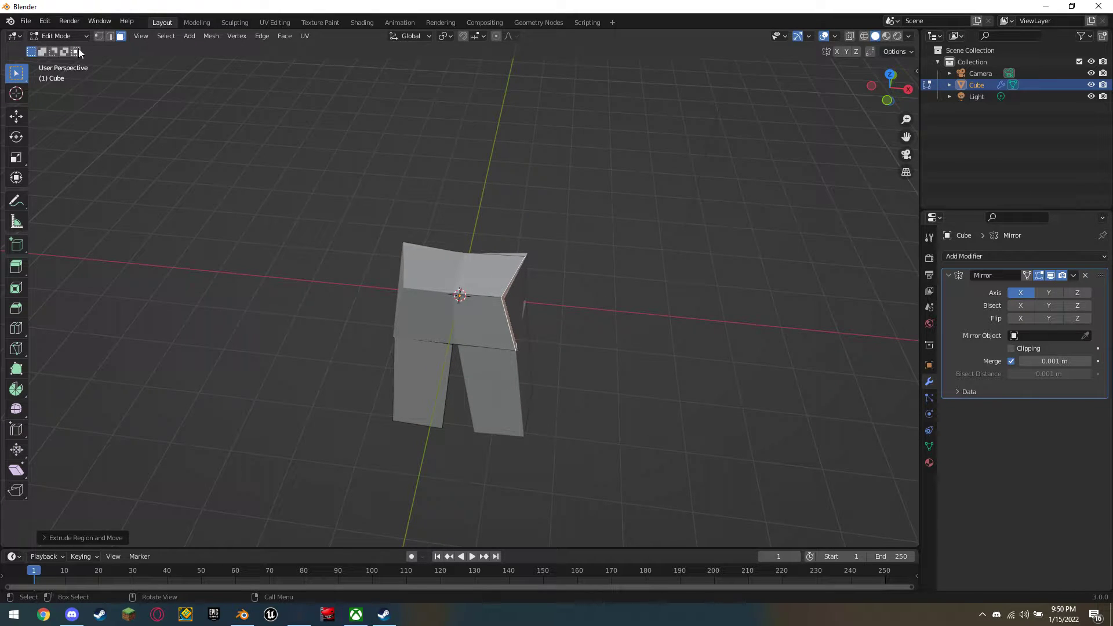
pyautogui.click(430, 277)
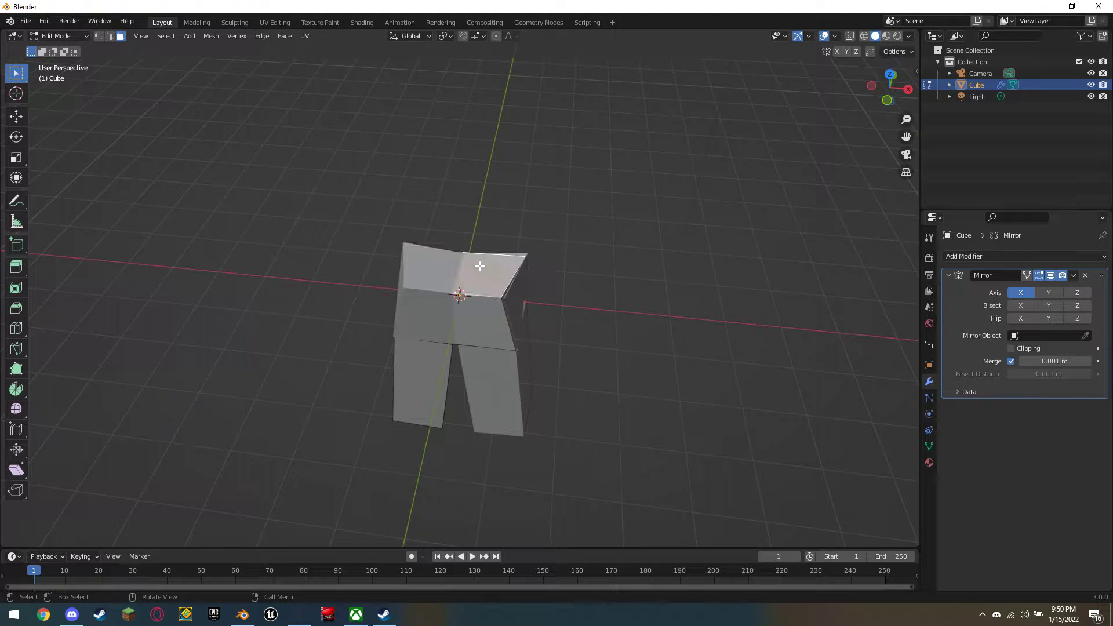
pyautogui.press('e')
pyautogui.rightClick(495, 128)
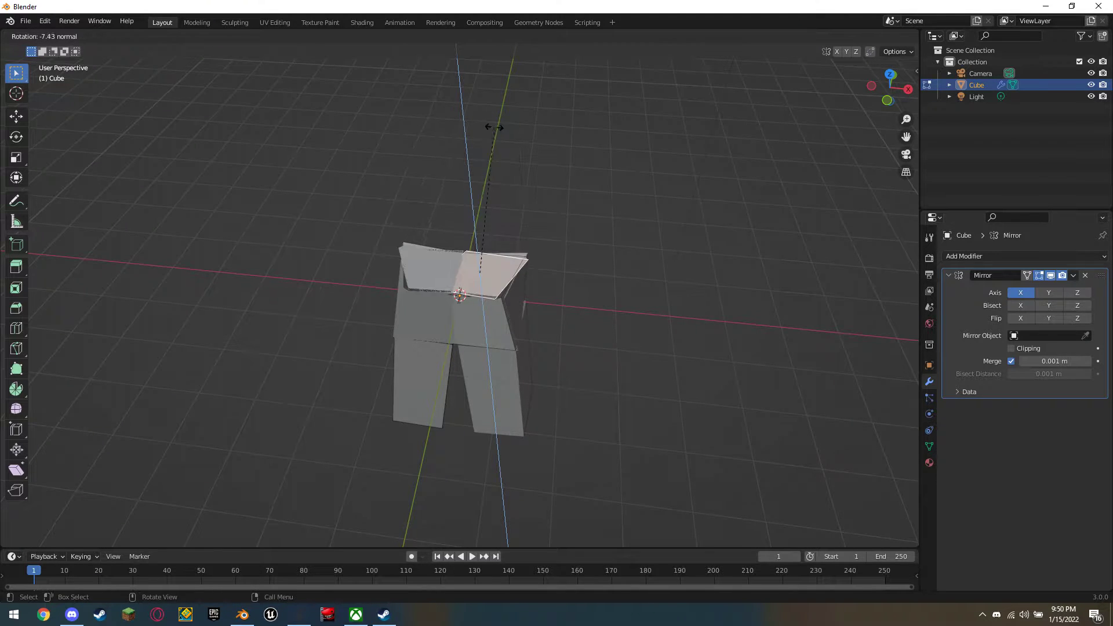
pyautogui.press('e')
pyautogui.click(473, 461)
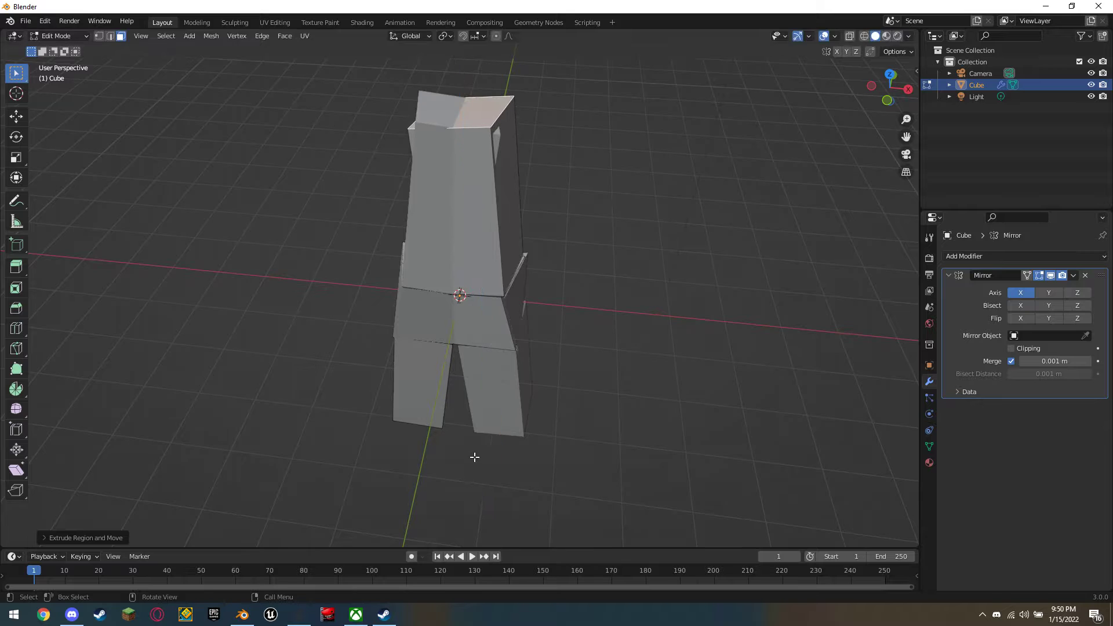
# Tilt the torso's top face with a slight rotation.
pyautogui.moveTo(512, 467); pyautogui.dragTo(525, 478, button='middle')
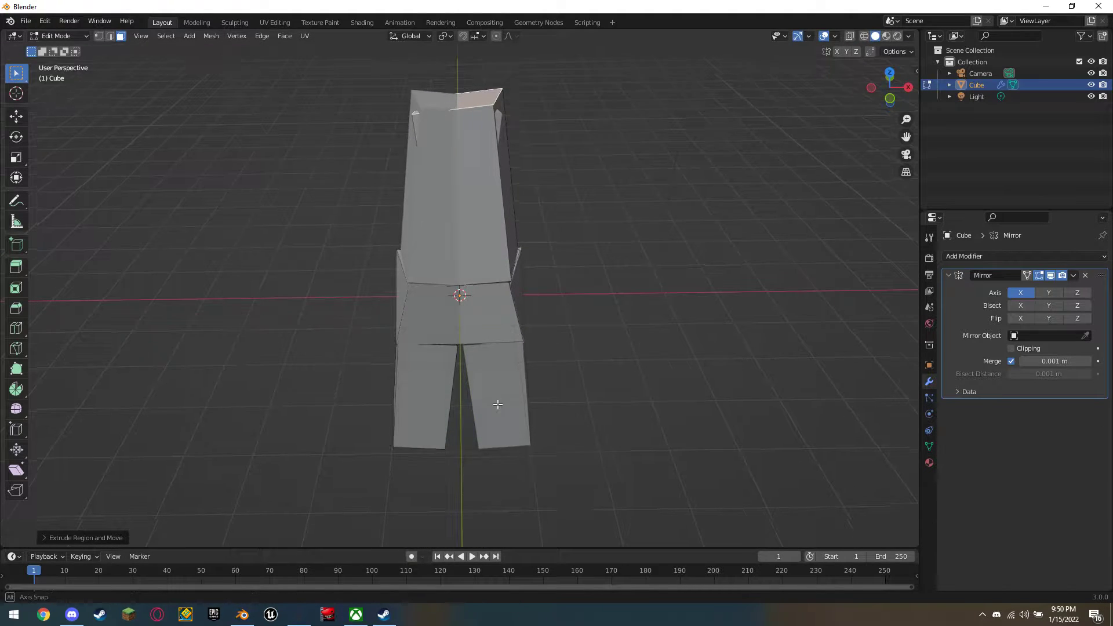
pyautogui.scroll(-5, 496, 397)
pyautogui.moveTo(497, 348)
pyautogui.mouseDown(button='middle')
pyautogui.moveTo(505, 236)
pyautogui.moveTo(525, 248)
pyautogui.moveTo(507, 264)
pyautogui.mouseUp(button='middle')
pyautogui.press('r')
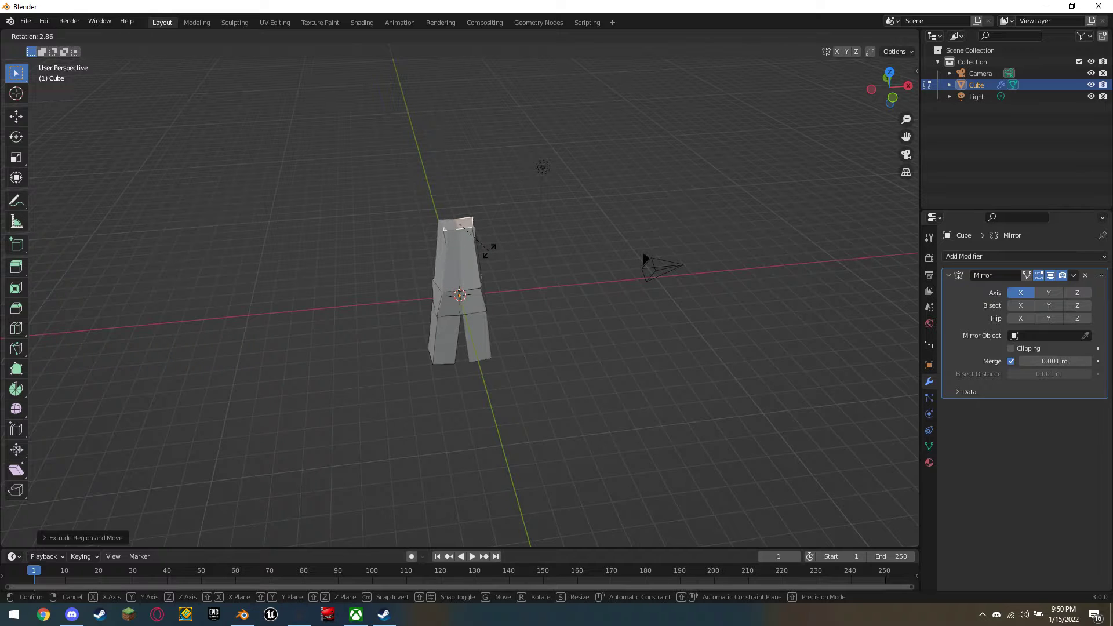
pyautogui.click(485, 251)
# Extrude the torso's top edge slightly outward into a small shoulder flap.
pyautogui.scroll(3, 462, 199)
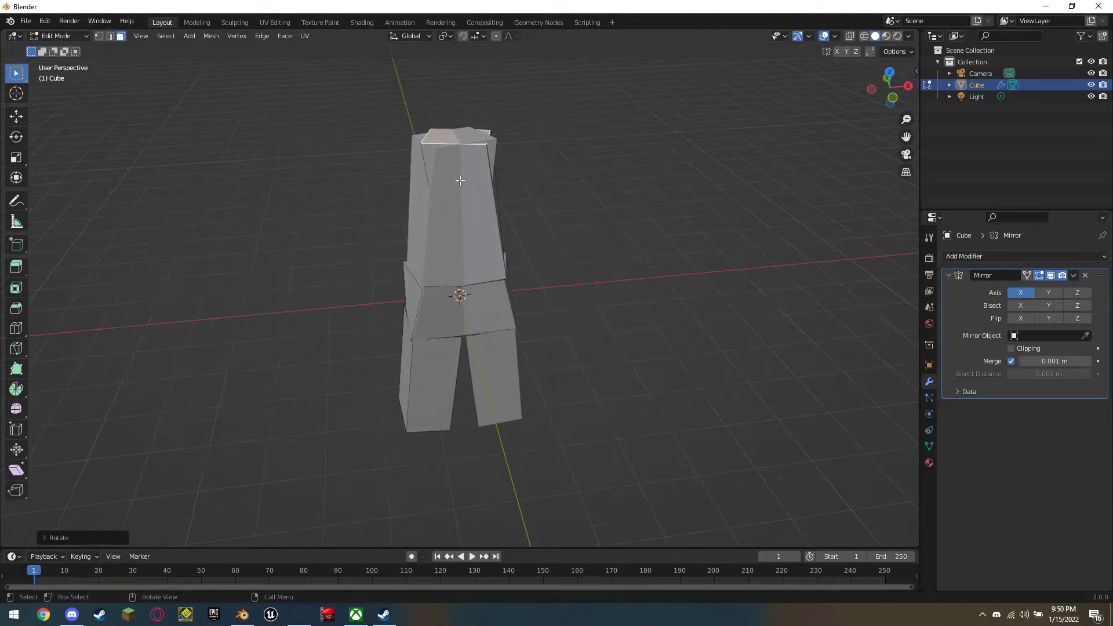
pyautogui.moveTo(458, 186); pyautogui.dragTo(455, 200, button='middle')
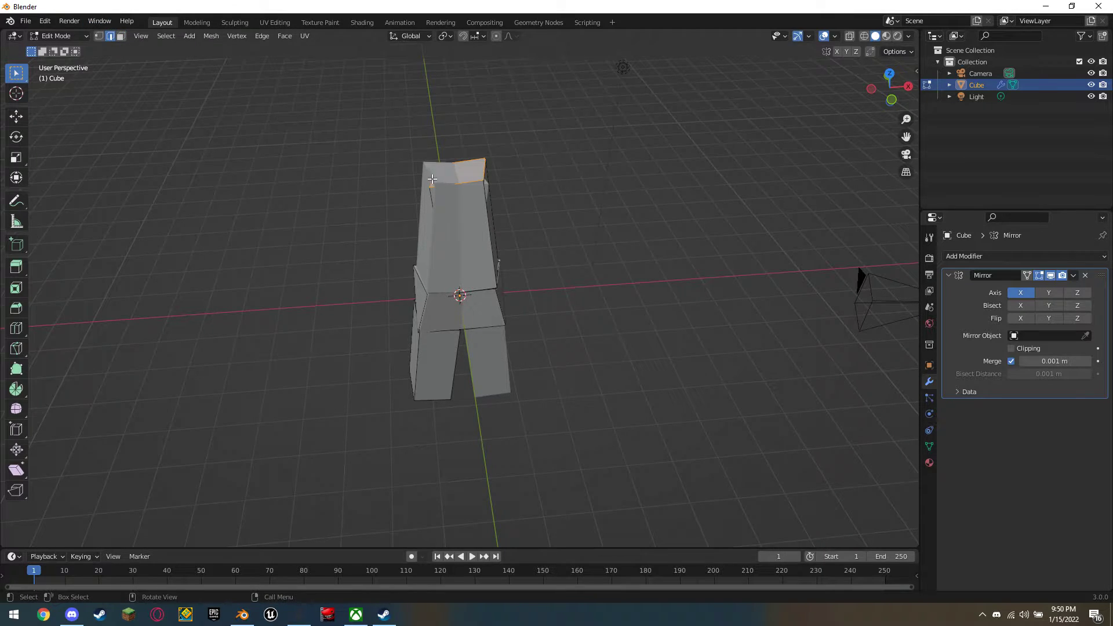
pyautogui.press('e')
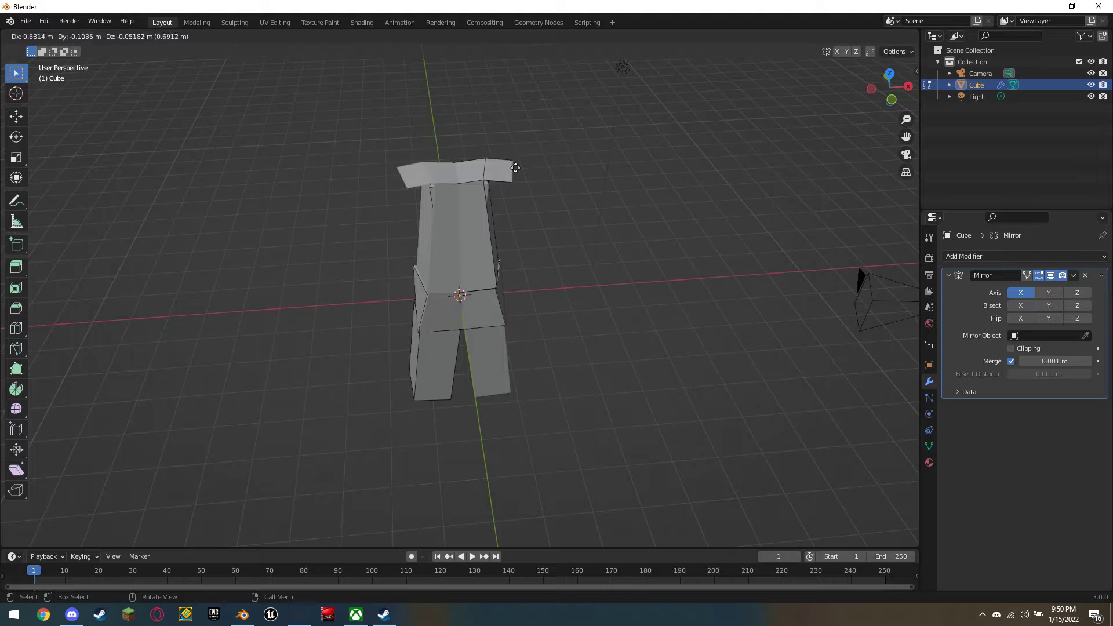
pyautogui.click(499, 196)
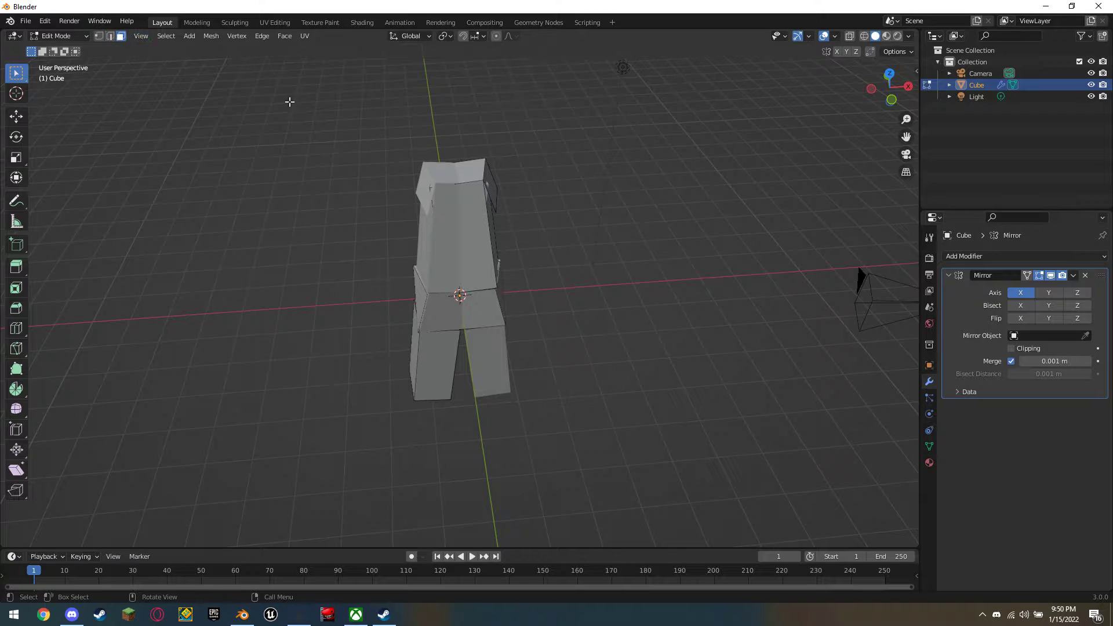
# Try extruding and rotating arms from the shoulder, undoing each attempt.
pyautogui.press('e')
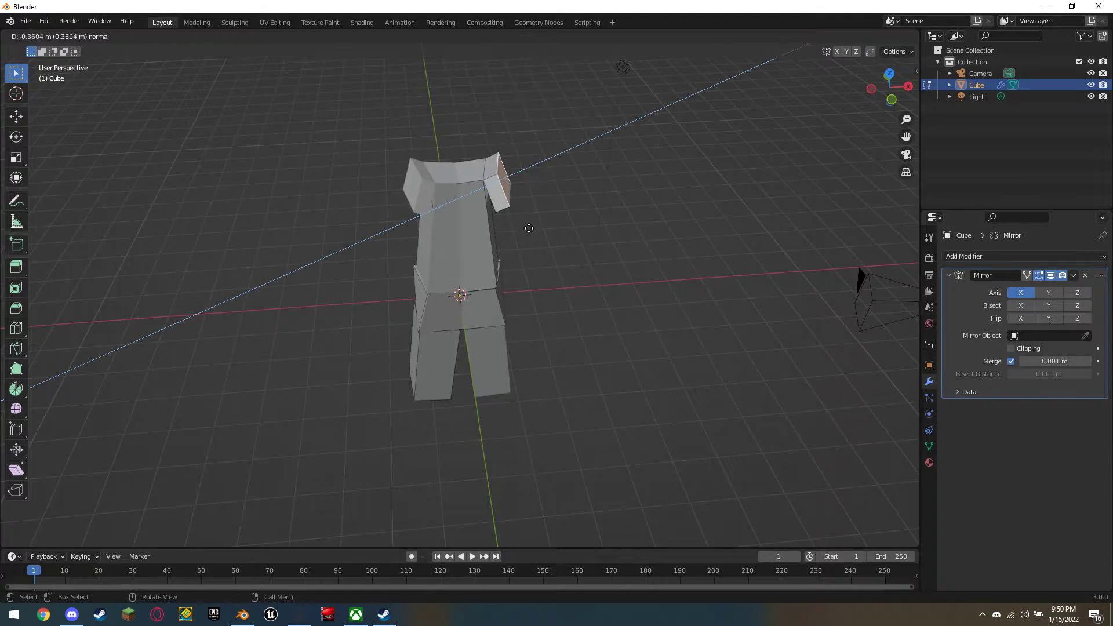
pyautogui.click(659, 197)
pyautogui.press('r')
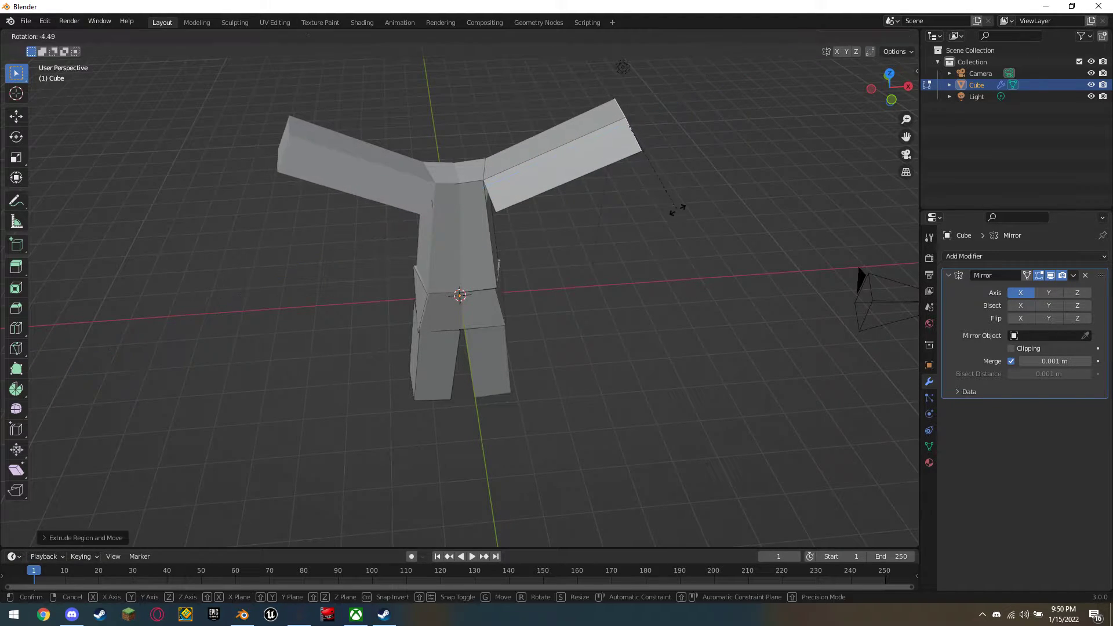
pyautogui.click(620, 199)
pyautogui.hotkey('ctrl', 'z')
pyautogui.hotkey('ctrl', 'z')
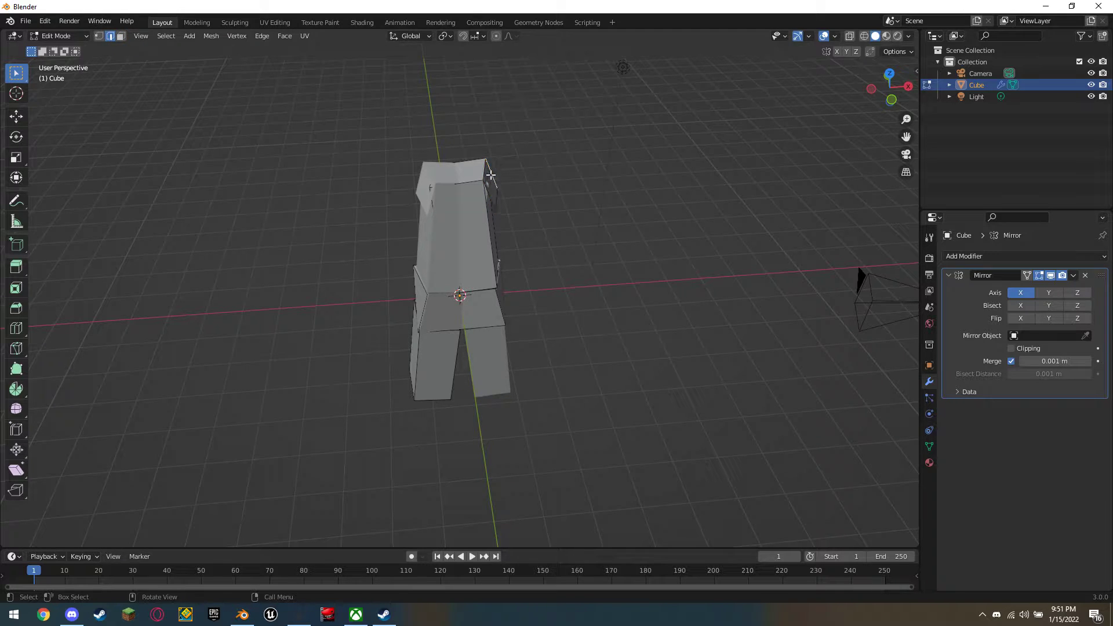
pyautogui.press('e')
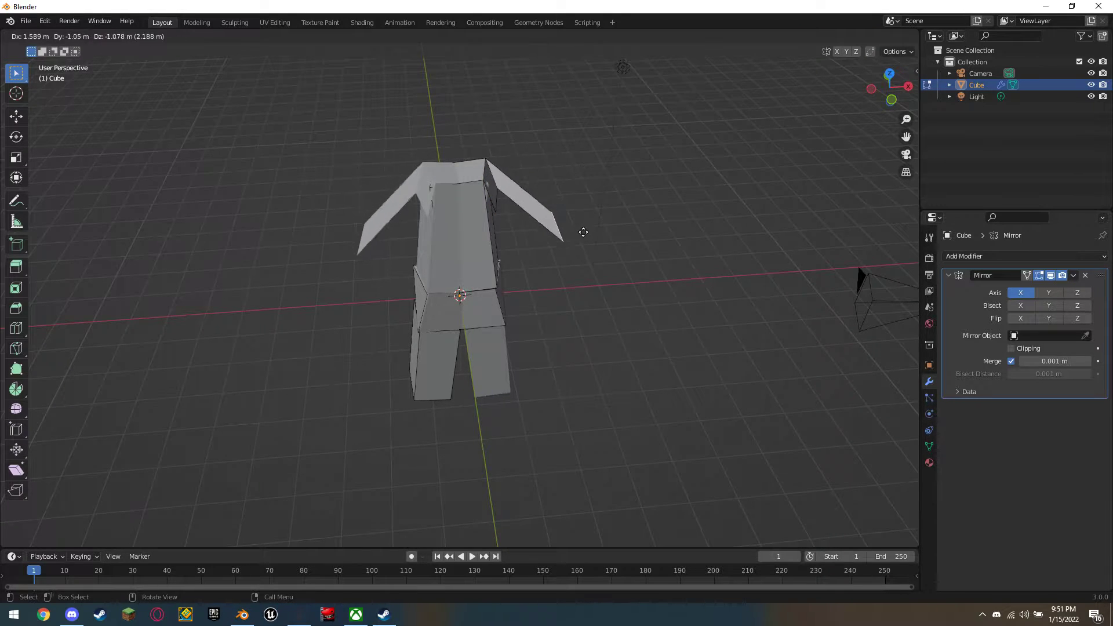
pyautogui.click(566, 321)
pyautogui.moveTo(574, 254)
pyautogui.mouseDown(button='middle')
pyautogui.moveTo(439, 190)
pyautogui.moveTo(493, 135)
pyautogui.moveTo(490, 174)
pyautogui.mouseUp(button='middle')
pyautogui.hotkey('ctrl', 'z')
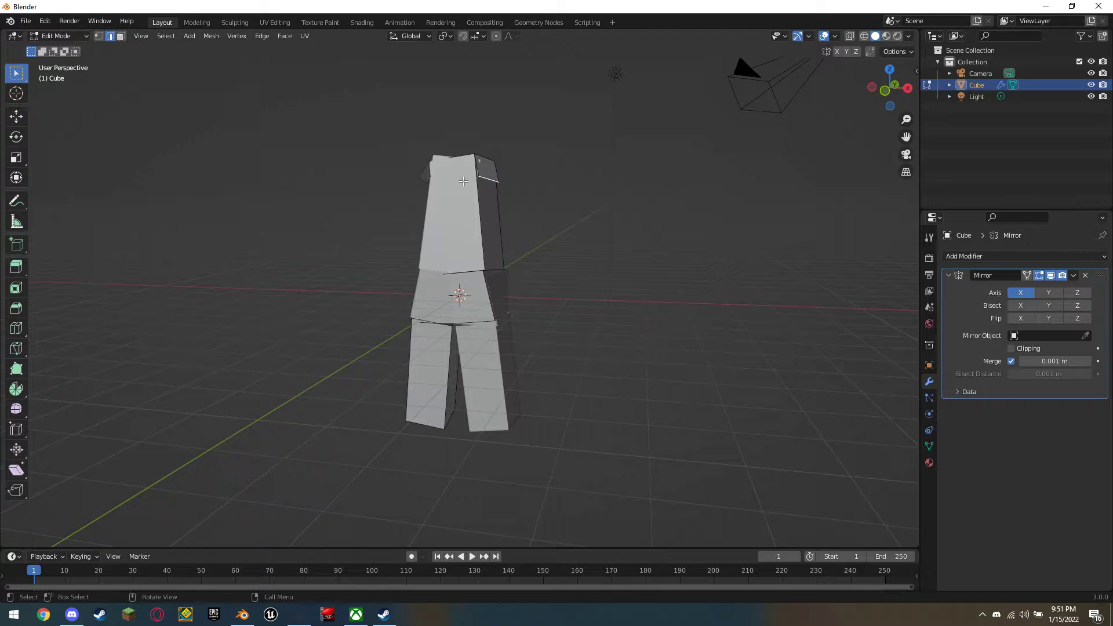
# Extrude the shoulder edge outward, then undo a trial arm extrusion from the shoulder face.
pyautogui.press('e')
pyautogui.click(527, 199)
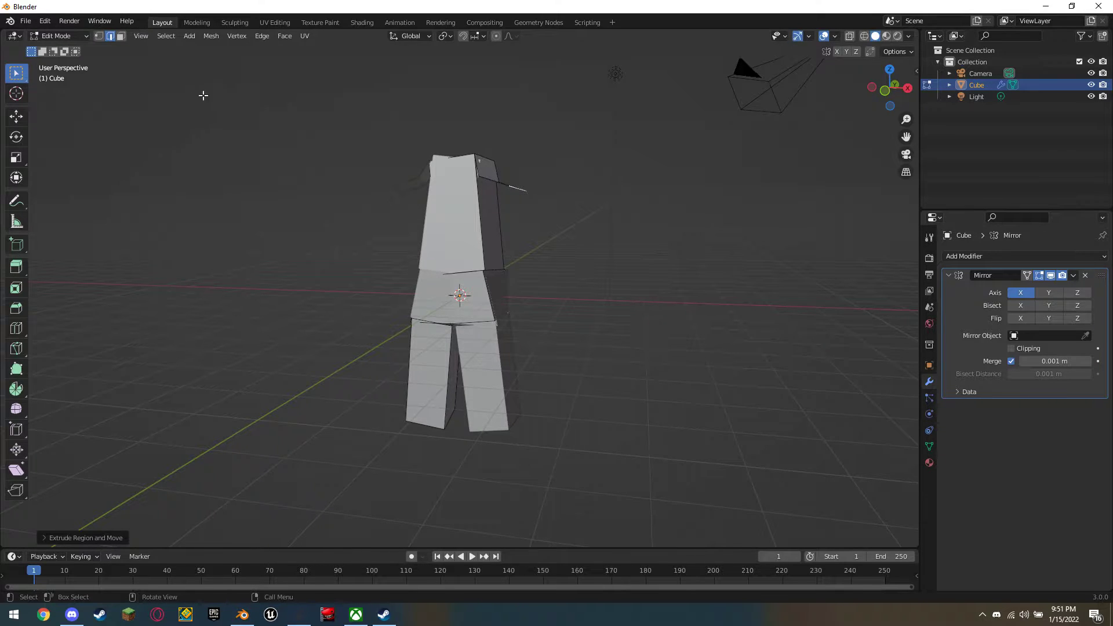
pyautogui.moveTo(475, 174); pyautogui.dragTo(499, 148, button='middle')
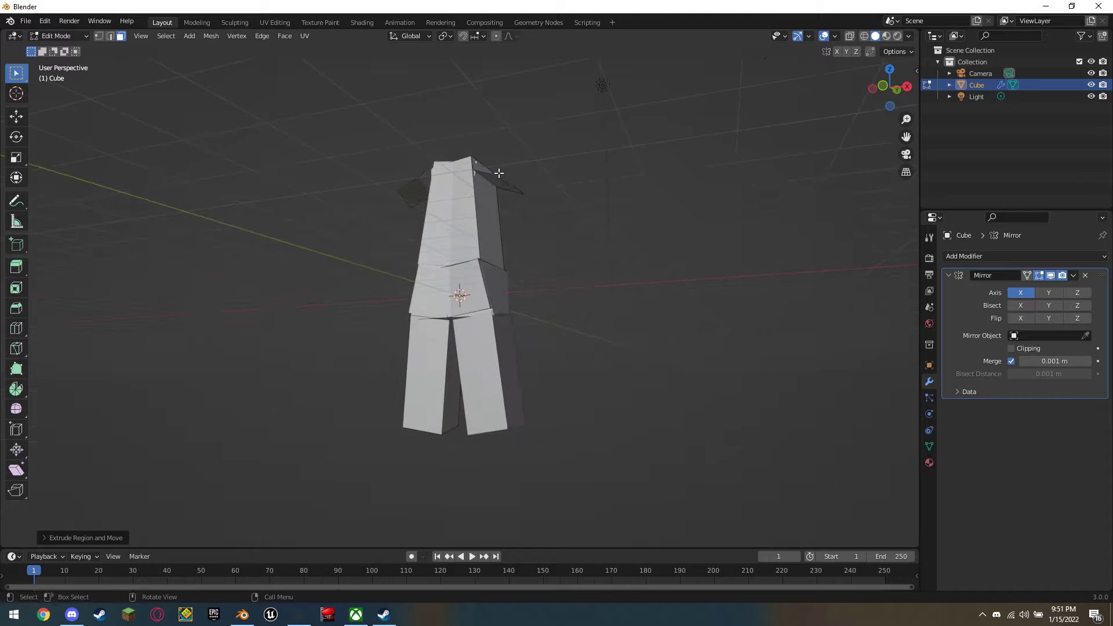
pyautogui.click(510, 185)
pyautogui.press('e')
pyautogui.click(505, 255)
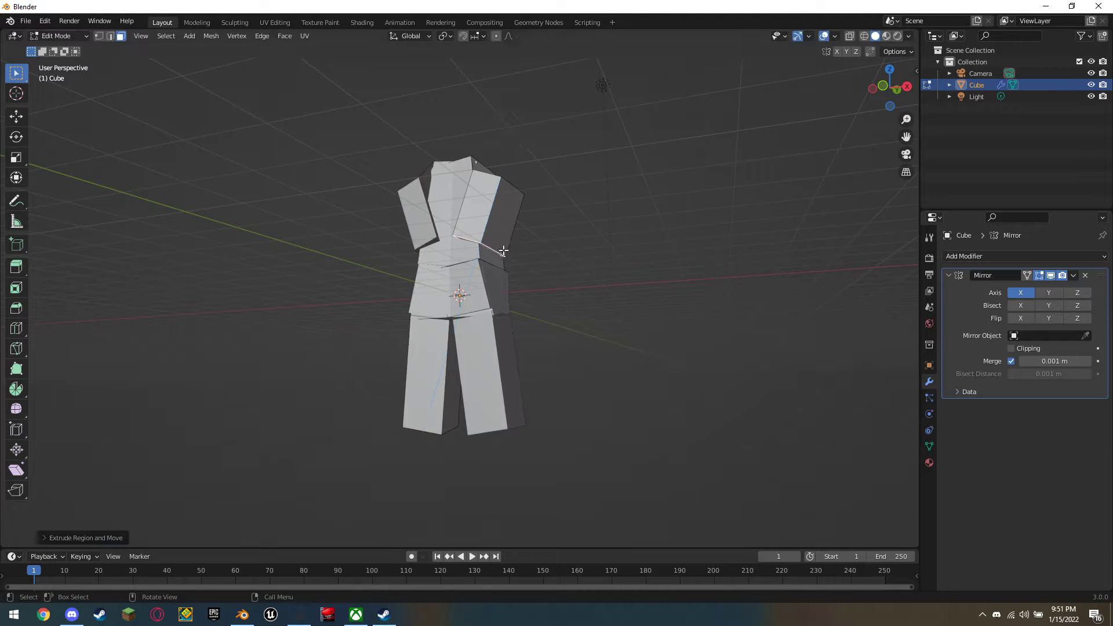
pyautogui.hotkey('ctrl', 'z')
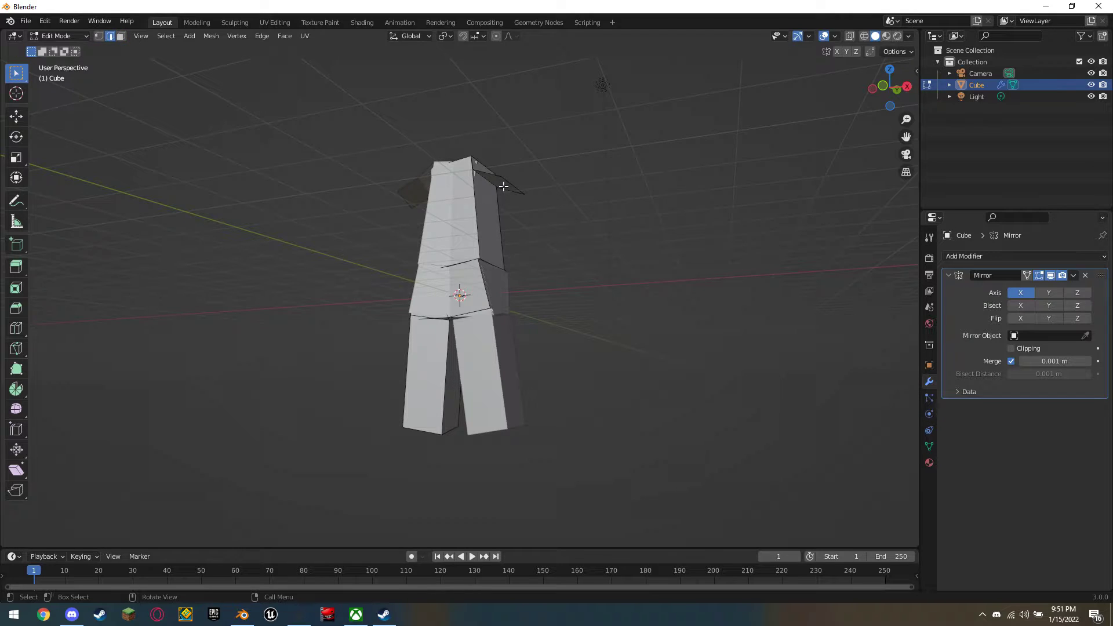
# Extrude the shoulder faces out and down into arms, enlarging the arm's top face.
pyautogui.press('e')
pyautogui.click(536, 175)
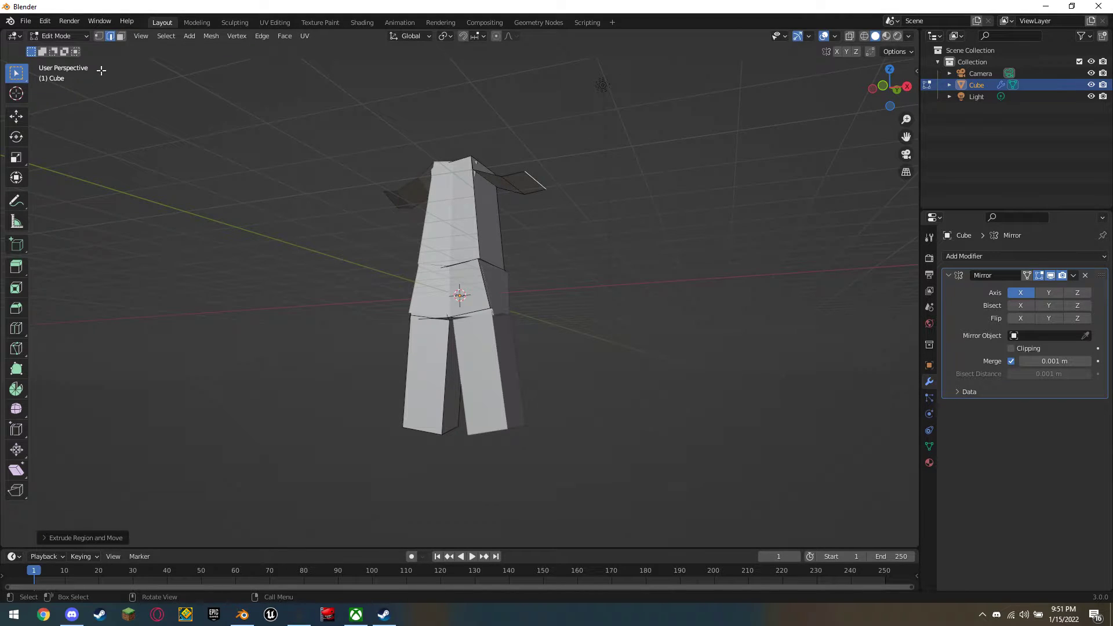
pyautogui.press('e')
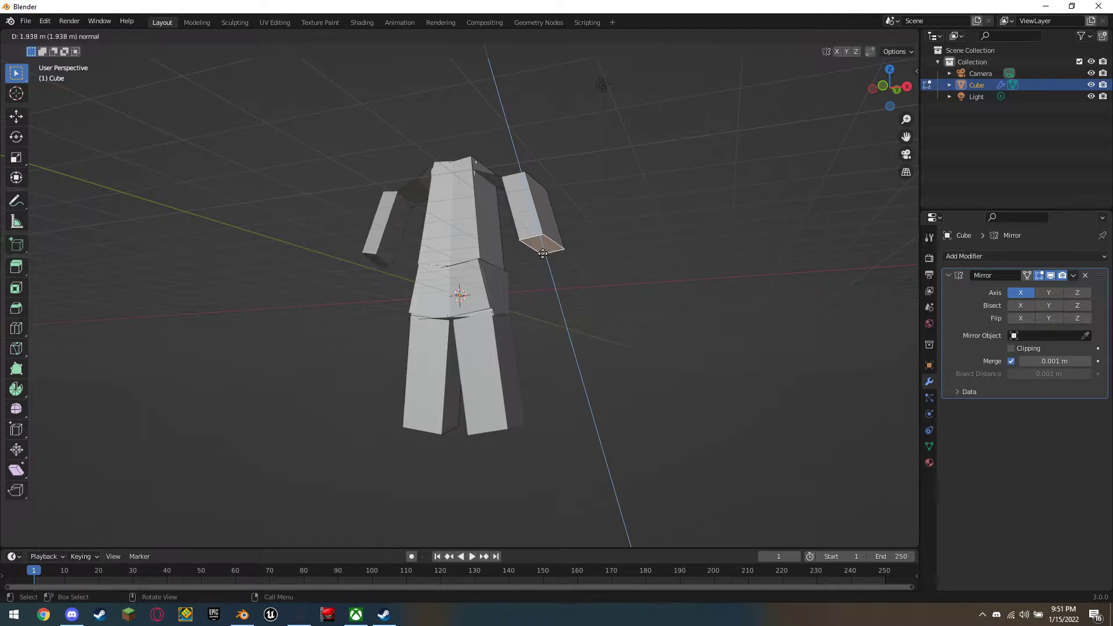
pyautogui.click(577, 273)
pyautogui.moveTo(577, 273); pyautogui.dragTo(586, 286, button='middle')
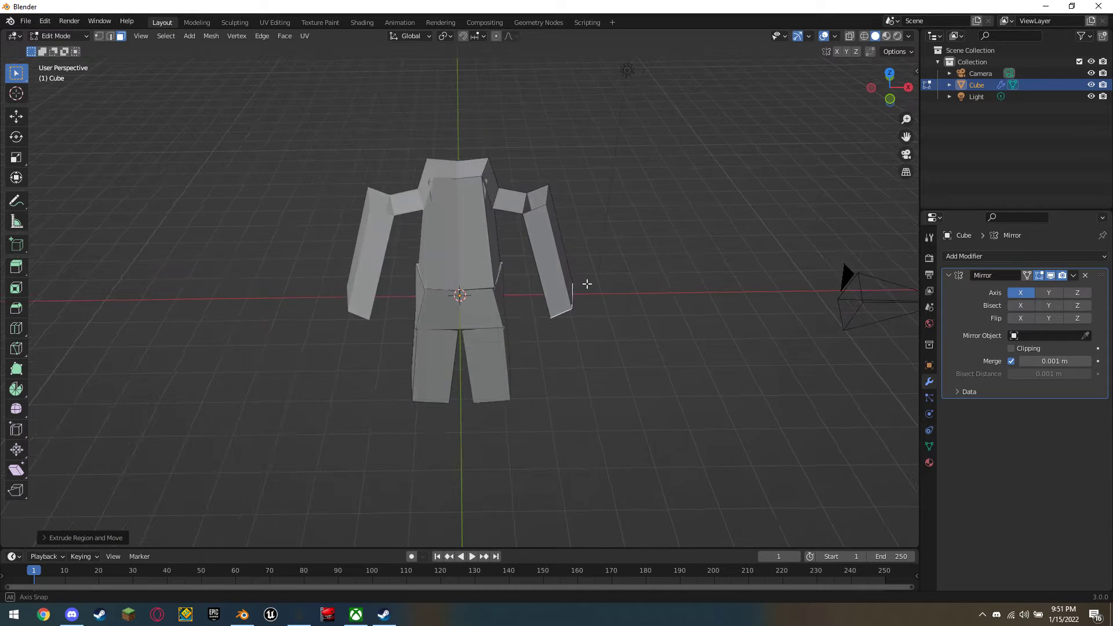
pyautogui.click(510, 200)
pyautogui.press('s')
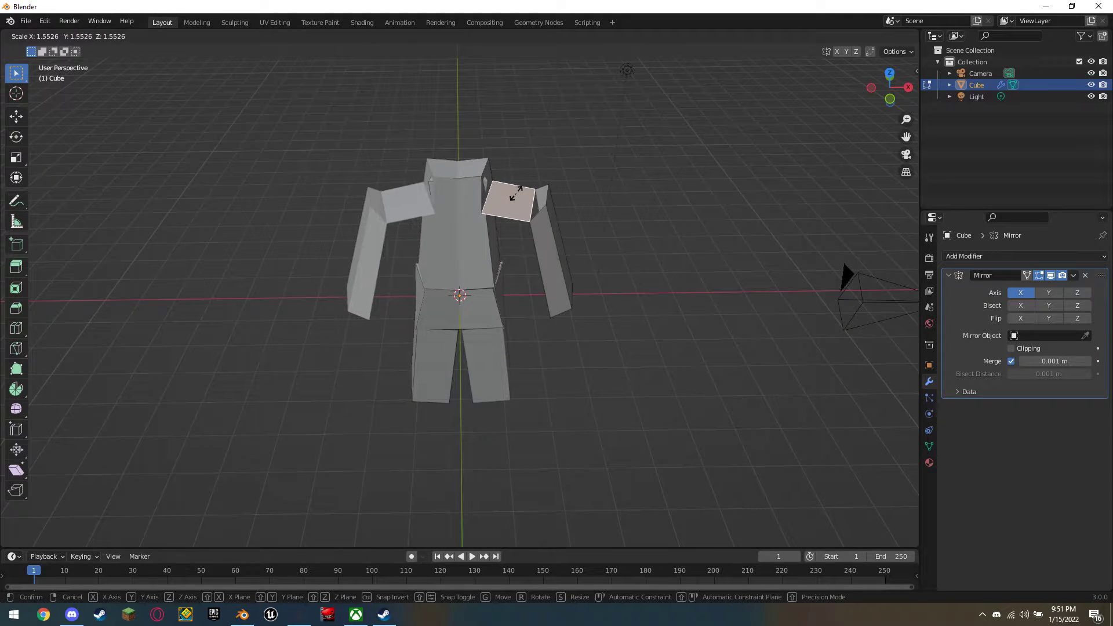
pyautogui.click(516, 193)
# Shrink the shoulder face and shift it so the arms hang beside the torso.
pyautogui.moveTo(516, 193)
pyautogui.mouseDown(button='middle')
pyautogui.moveTo(587, 155)
pyautogui.moveTo(629, 169)
pyautogui.moveTo(586, 182)
pyautogui.moveTo(571, 209)
pyautogui.moveTo(409, 185)
pyautogui.moveTo(423, 226)
pyautogui.moveTo(439, 146)
pyautogui.moveTo(407, 206)
pyautogui.mouseUp(button='middle')
pyautogui.press('s')
pyautogui.click(530, 196)
pyautogui.click(407, 205)
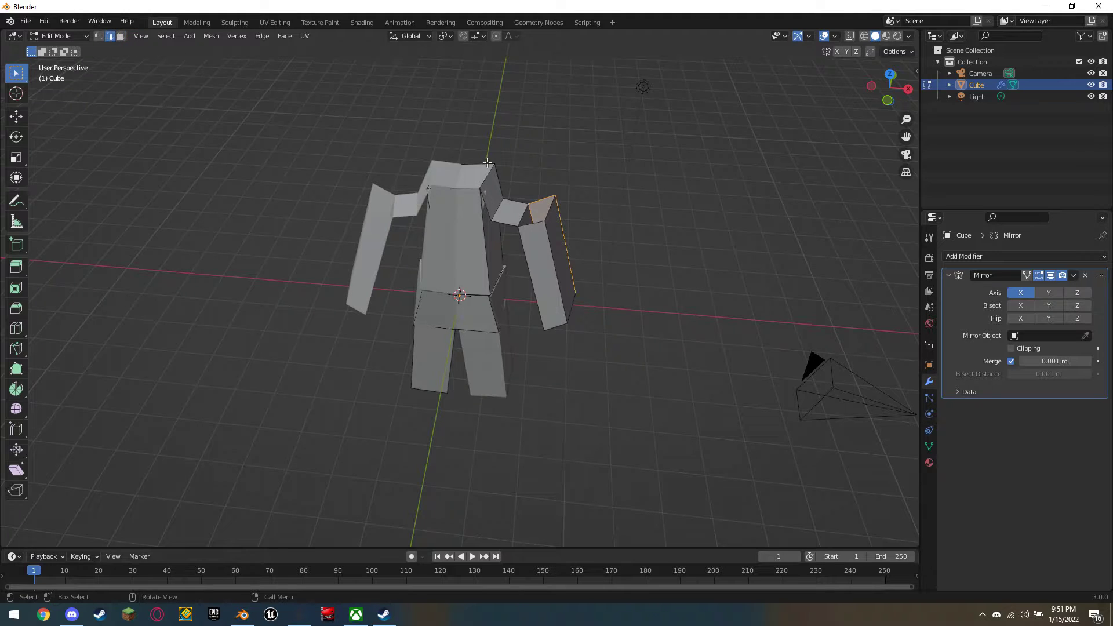
pyautogui.press('g')
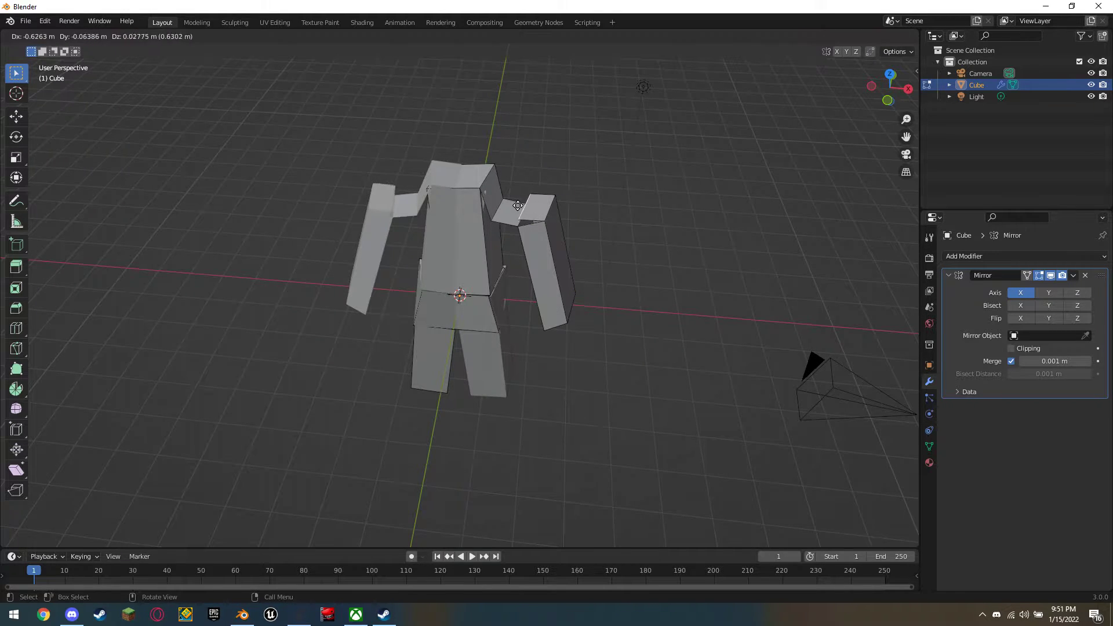
pyautogui.click(519, 212)
pyautogui.moveTo(525, 204)
pyautogui.mouseDown(button='middle')
pyautogui.moveTo(330, 168)
pyautogui.moveTo(164, 207)
pyautogui.moveTo(57, 183)
pyautogui.moveTo(192, 200)
pyautogui.moveTo(299, 175)
pyautogui.moveTo(480, 186)
pyautogui.mouseUp(button='middle')
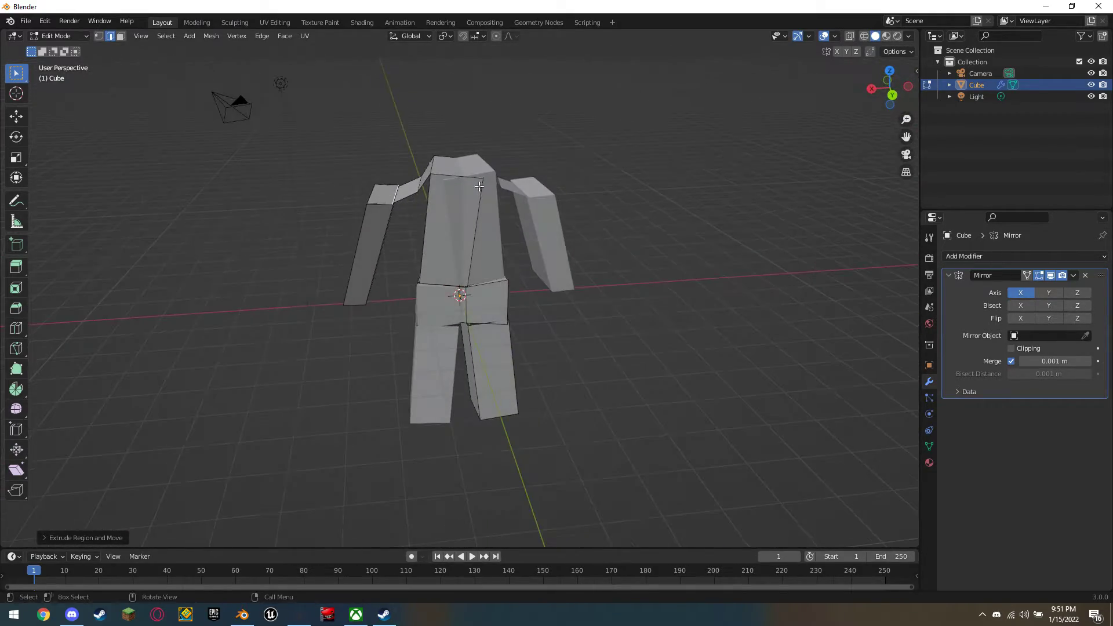
# In face select mode, extrude the neck-top face upward, cancelling its rotation.
pyautogui.click(121, 36)
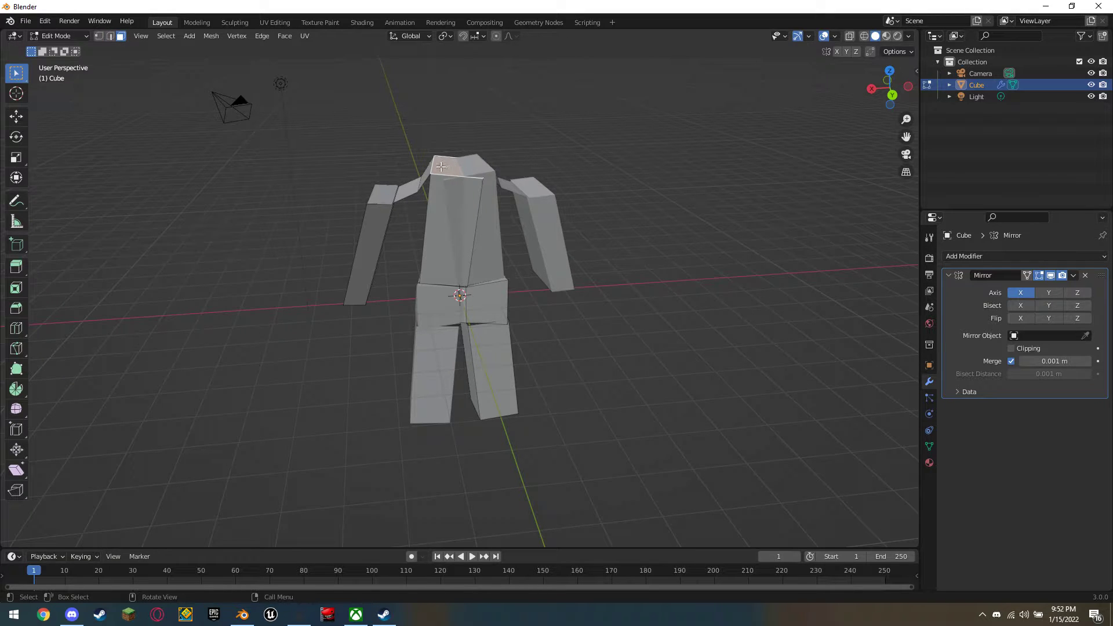
pyautogui.press('e')
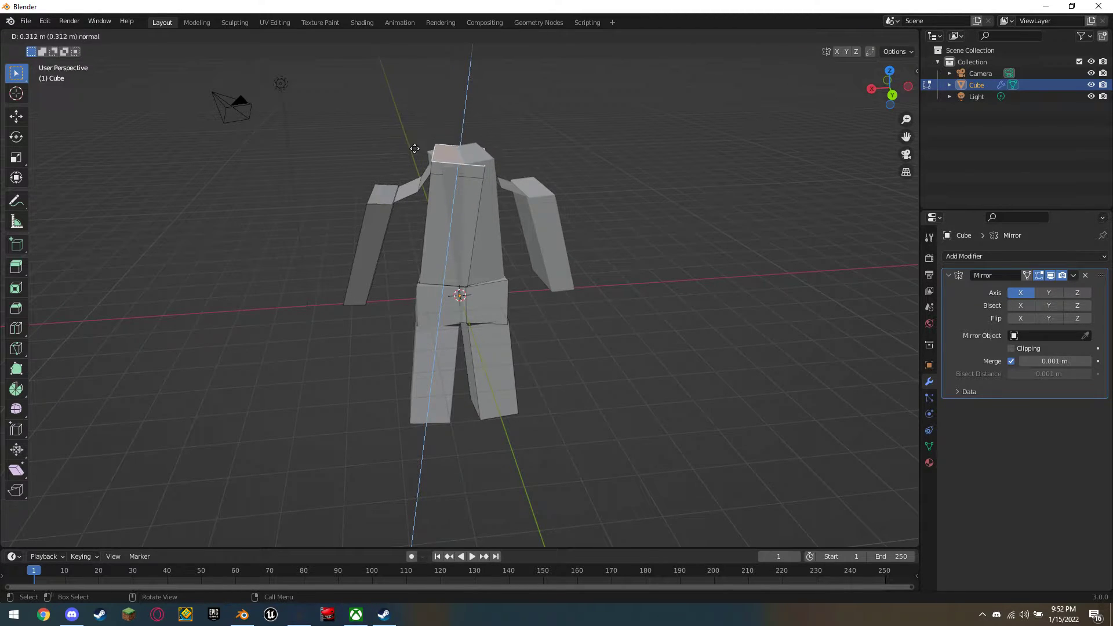
pyautogui.press('r')
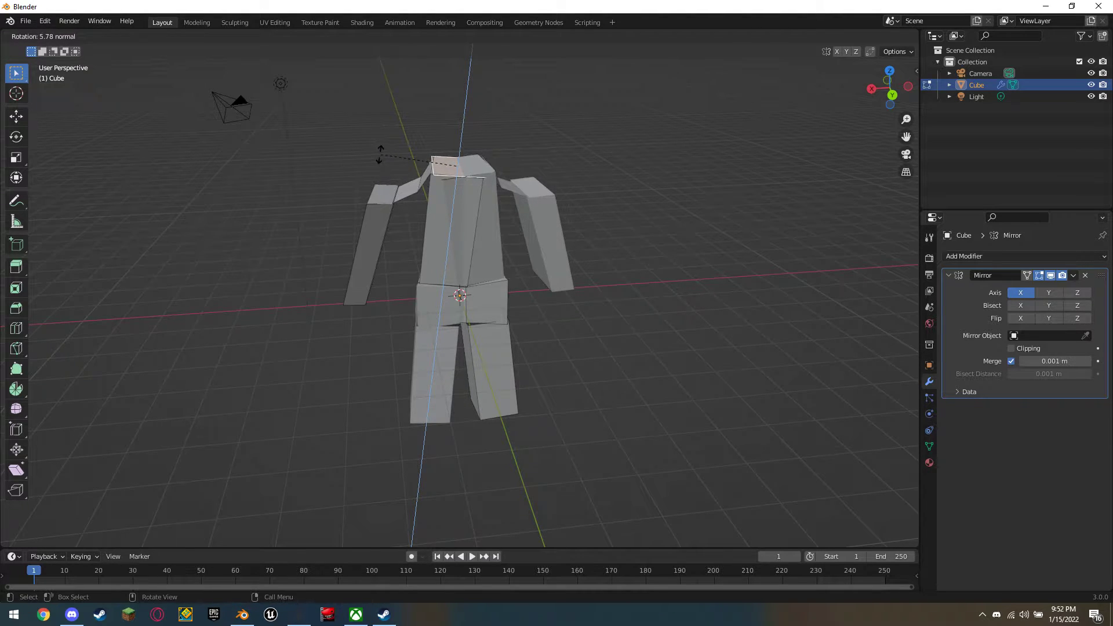
pyautogui.rightClick(380, 154)
# Raise the top shoulder geometry to form sloped shoulders with a flat top.
pyautogui.moveTo(413, 149); pyautogui.dragTo(383, 145, button='middle')
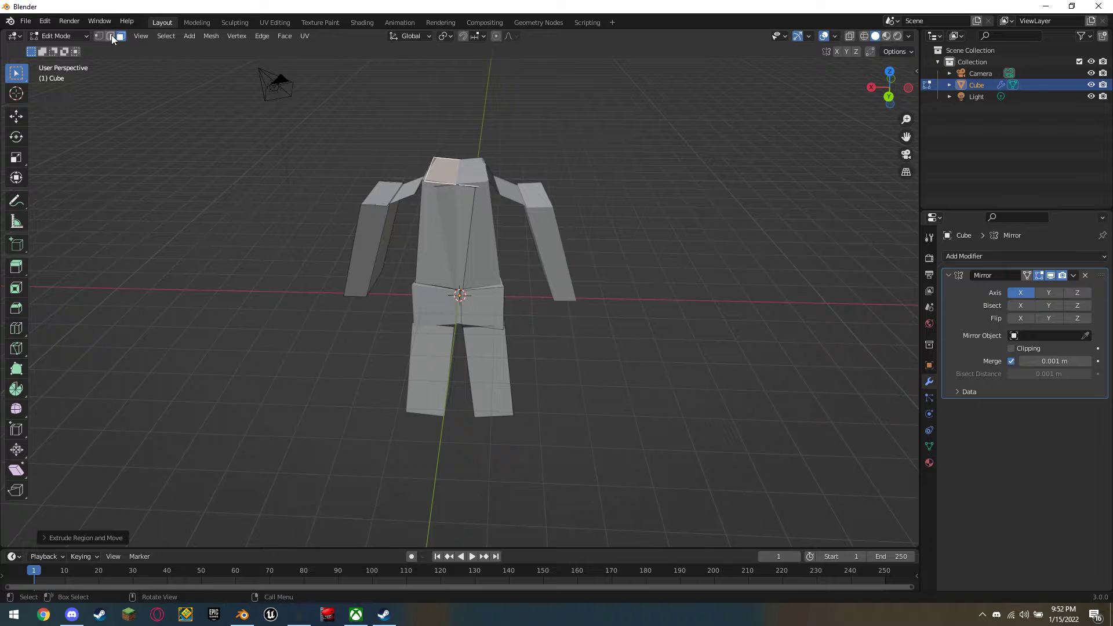
pyautogui.press('g')
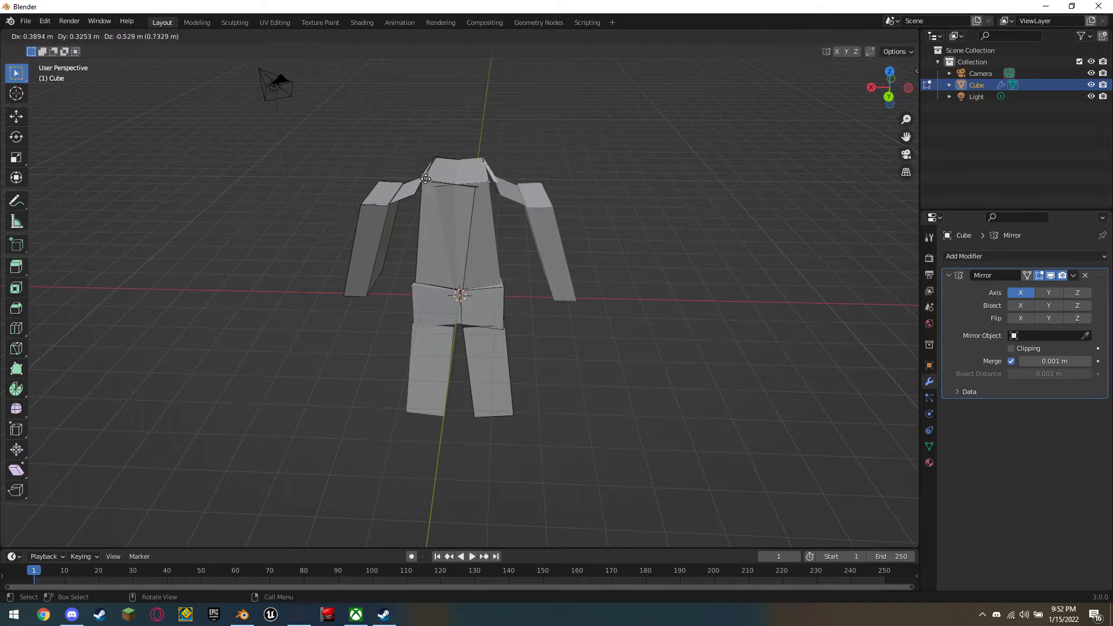
pyautogui.rightClick(410, 134)
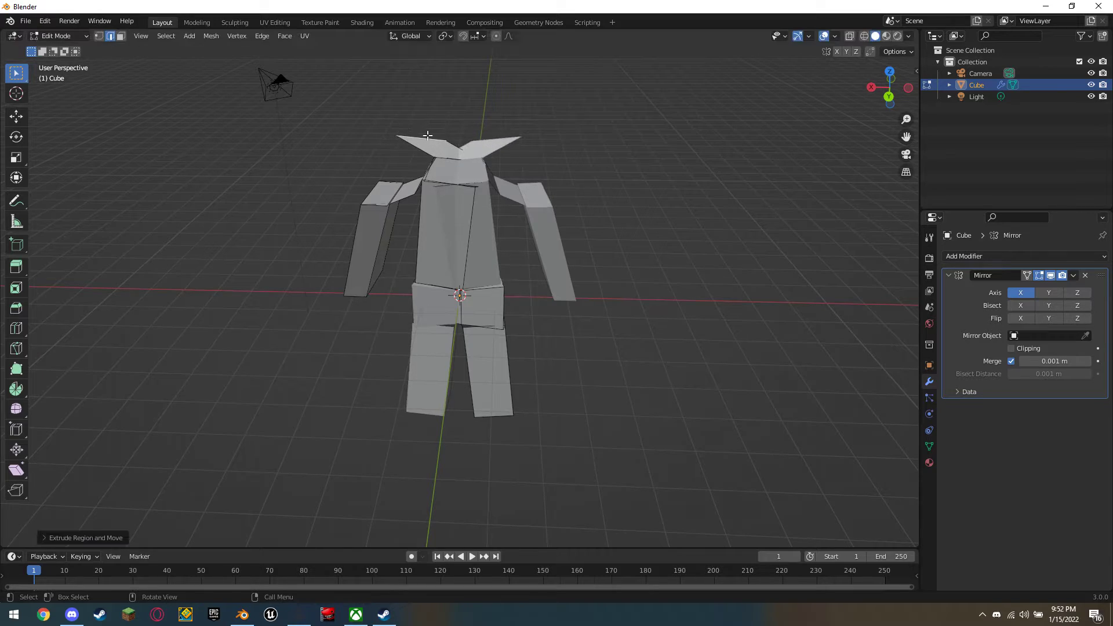
pyautogui.moveTo(410, 134)
pyautogui.mouseDown(button='middle')
pyautogui.moveTo(287, 155)
pyautogui.moveTo(448, 177)
pyautogui.mouseUp(button='middle')
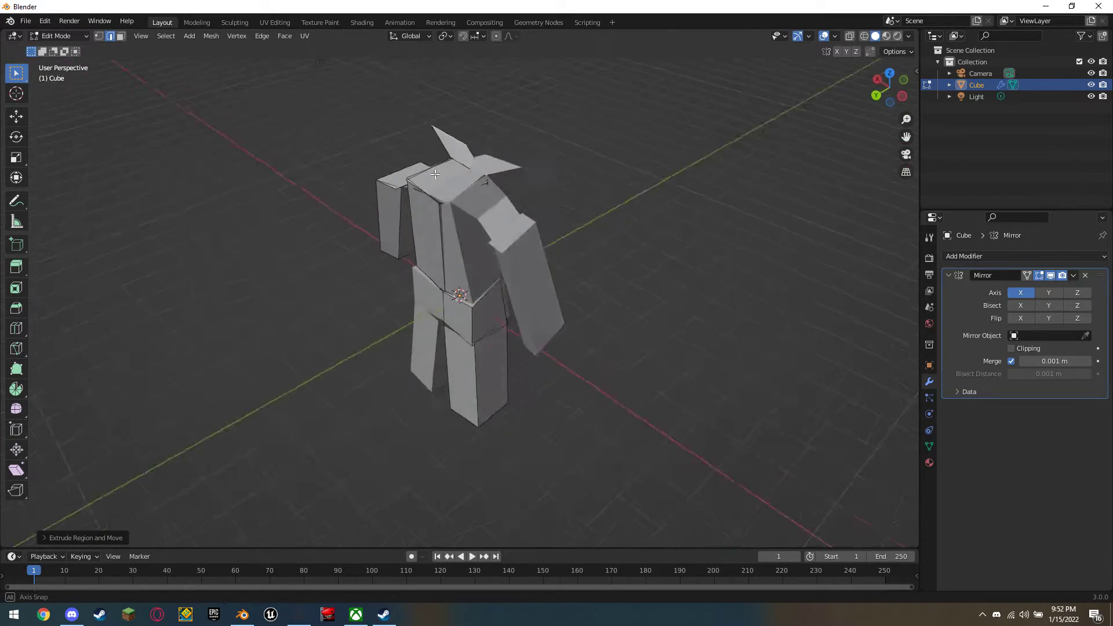
pyautogui.press('g')
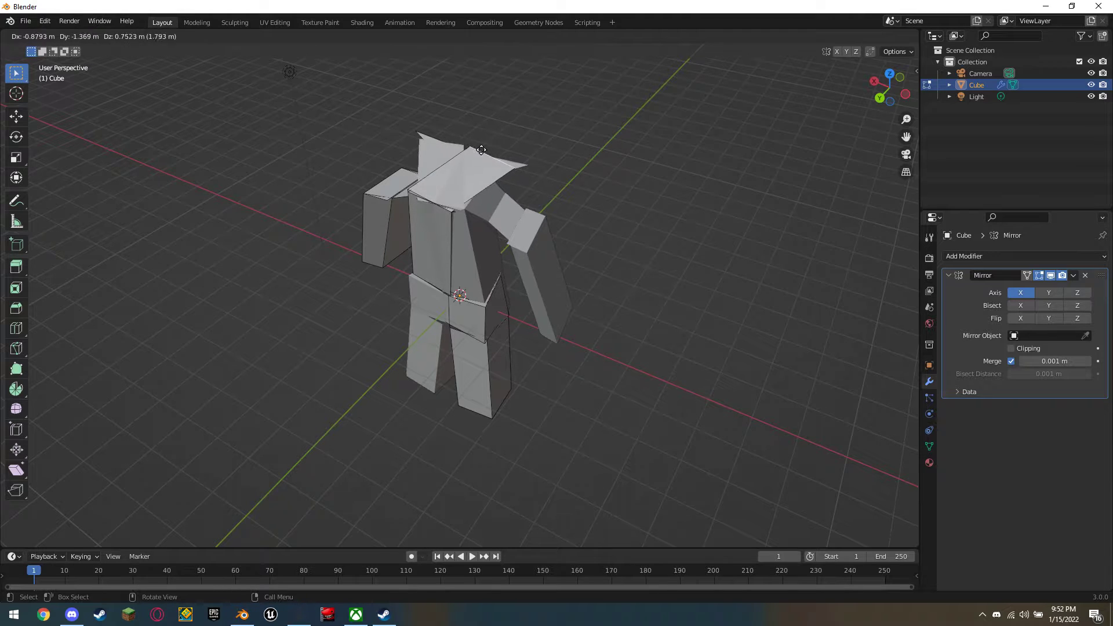
pyautogui.click(447, 144)
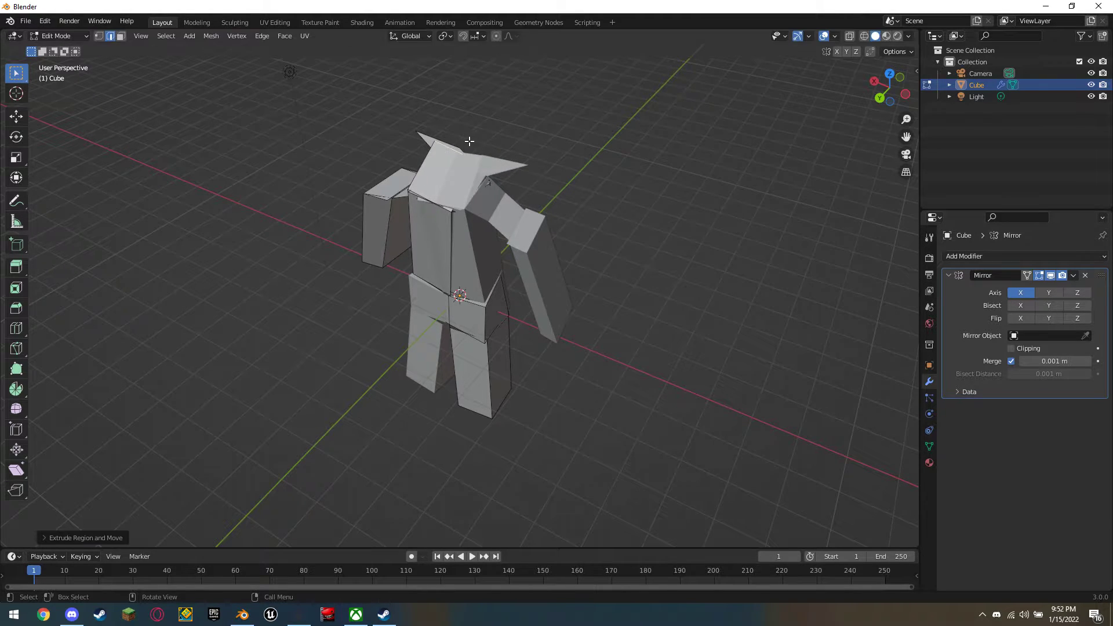
pyautogui.moveTo(446, 144)
pyautogui.mouseDown(button='middle')
pyautogui.moveTo(467, 112)
pyautogui.moveTo(293, 49)
pyautogui.mouseUp(button='middle')
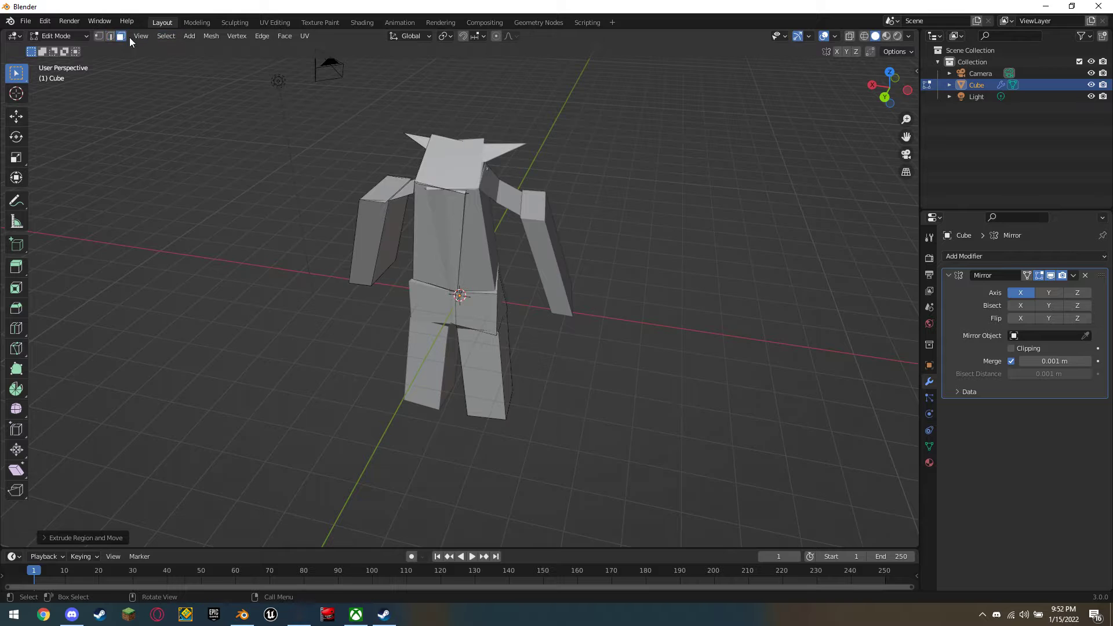
# Extrude and rotate a trial head from the top face, then undo it.
pyautogui.click(473, 142)
pyautogui.press('e')
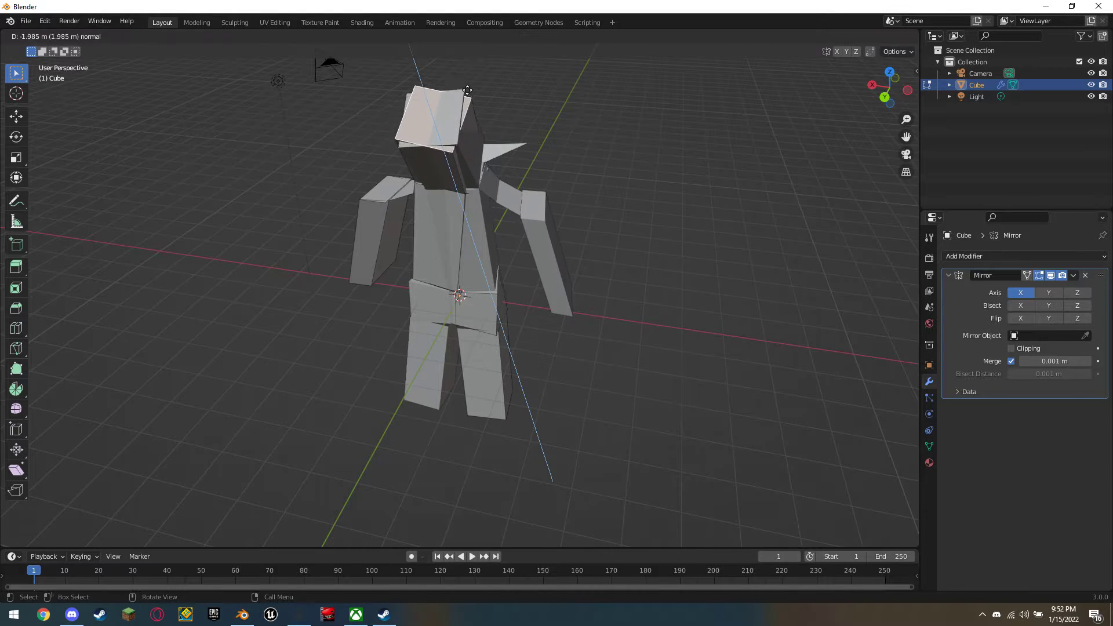
pyautogui.click(471, 86)
pyautogui.moveTo(535, 137)
pyautogui.mouseDown(button='middle')
pyautogui.moveTo(541, 110)
pyautogui.moveTo(485, 145)
pyautogui.moveTo(505, 139)
pyautogui.mouseUp(button='middle')
pyautogui.press('r')
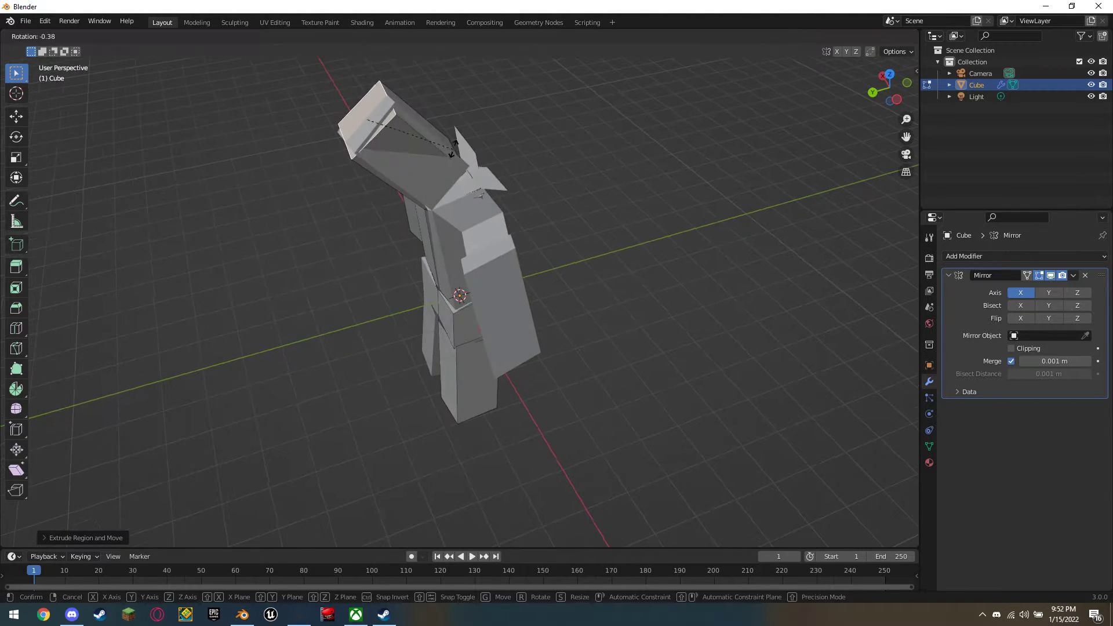
pyautogui.click(509, 116)
pyautogui.hotkey('ctrl', 'z')
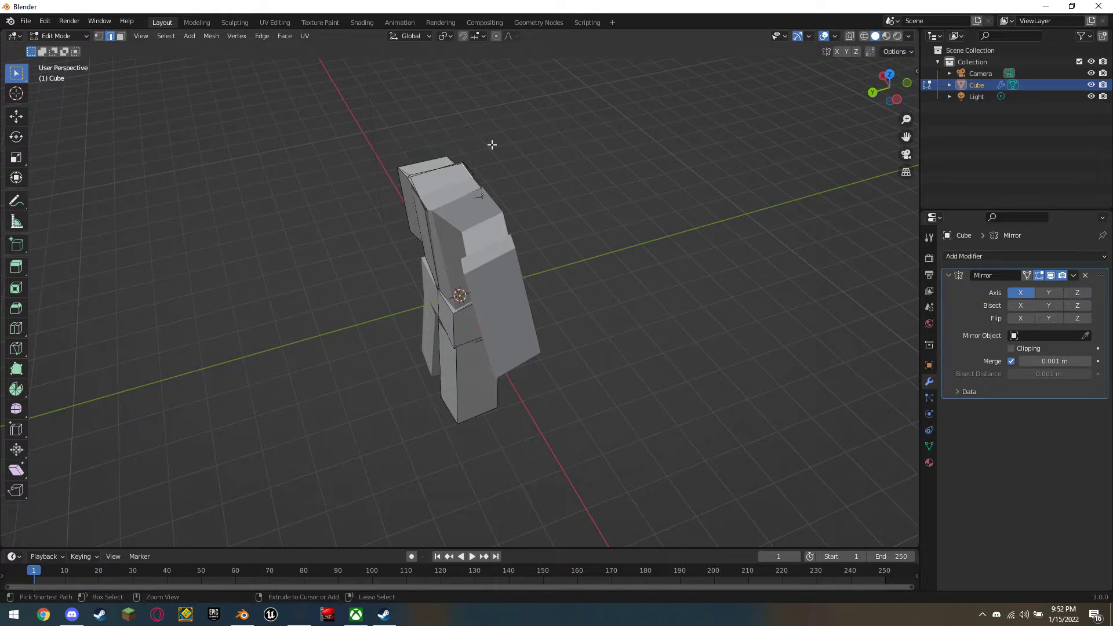
pyautogui.moveTo(490, 144)
pyautogui.mouseDown(button='middle')
pyautogui.moveTo(589, 159)
pyautogui.moveTo(649, 151)
pyautogui.mouseUp(button='middle')
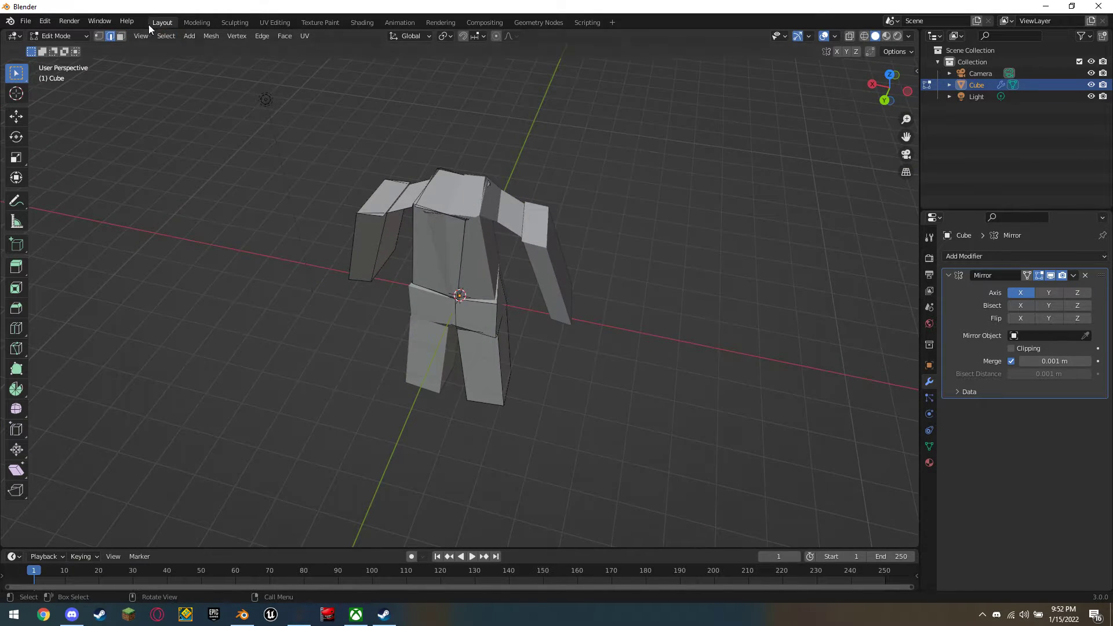
# Rotate the top faces, then extrude and tilt a trial head before undoing it.
pyautogui.press('r')
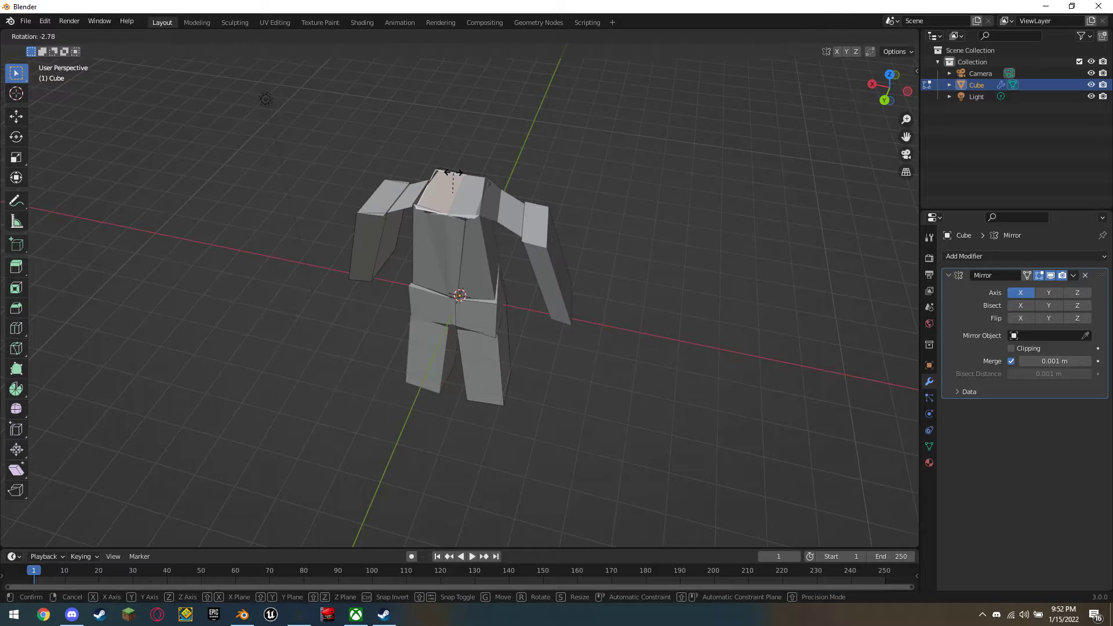
pyautogui.click(456, 173)
pyautogui.press('e')
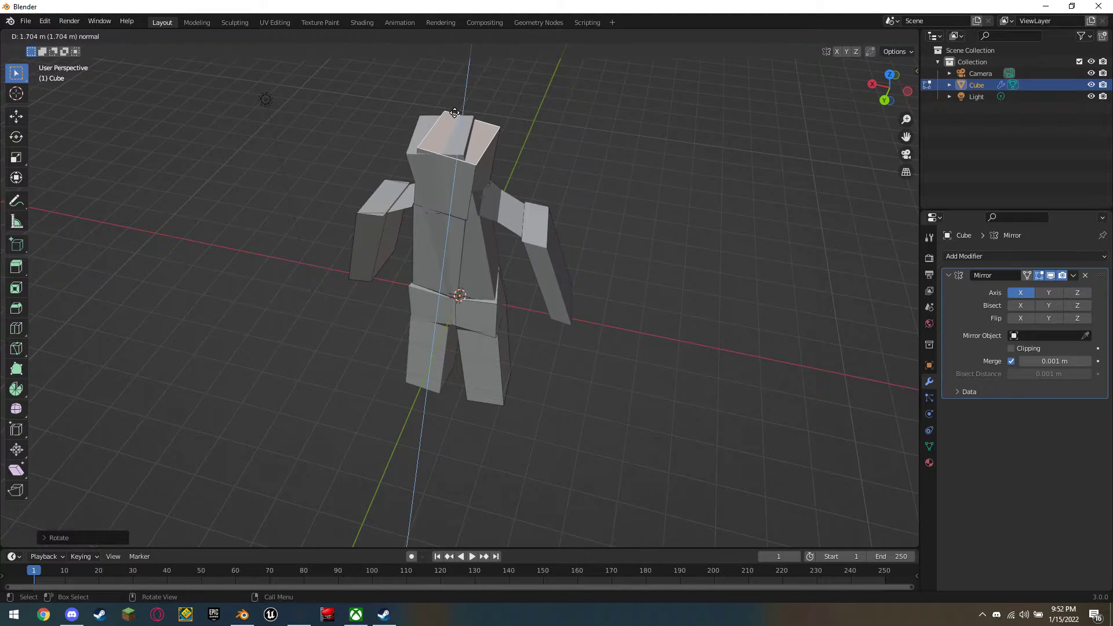
pyautogui.click(454, 102)
pyautogui.press('r')
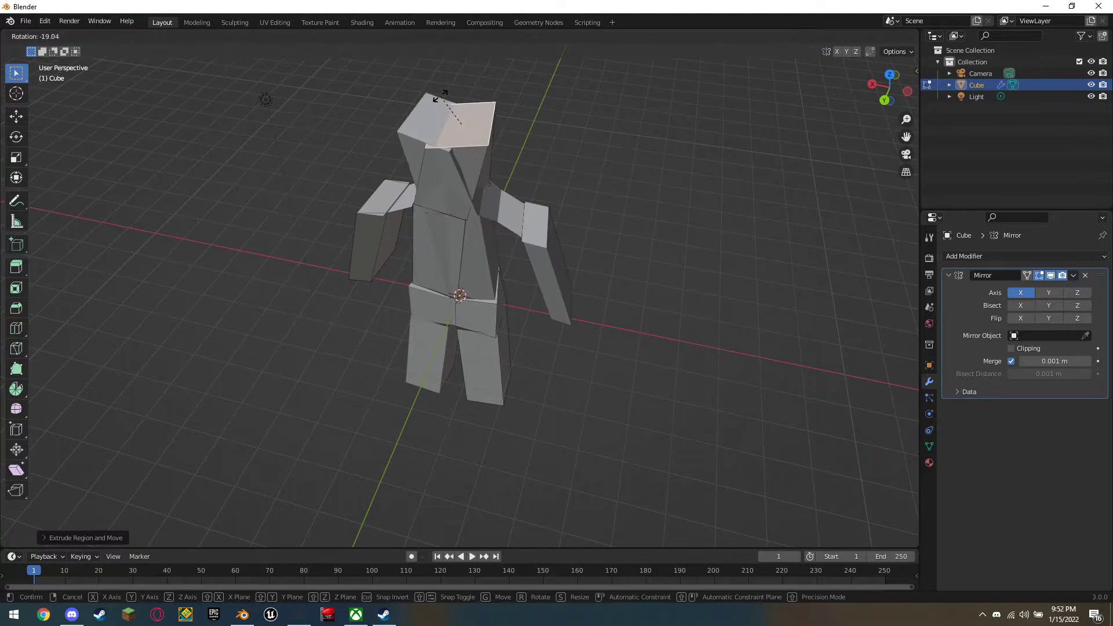
pyautogui.click(441, 96)
pyautogui.moveTo(440, 95); pyautogui.dragTo(534, 74, button='middle')
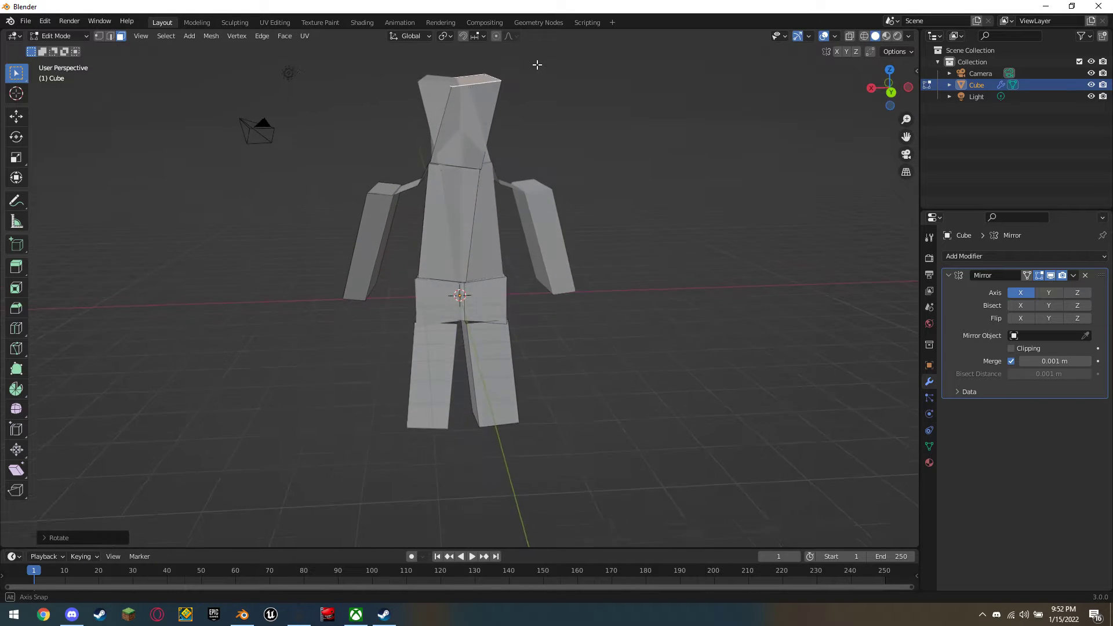
pyautogui.hotkey('ctrl', 'z')
pyautogui.hotkey('ctrl', 'z')
# Tilt the top face twice to angle the shoulder slabs.
pyautogui.moveTo(472, 129)
pyautogui.mouseDown(button='middle')
pyautogui.moveTo(472, 156)
pyautogui.moveTo(458, 148)
pyautogui.mouseUp(button='middle')
pyautogui.press('r')
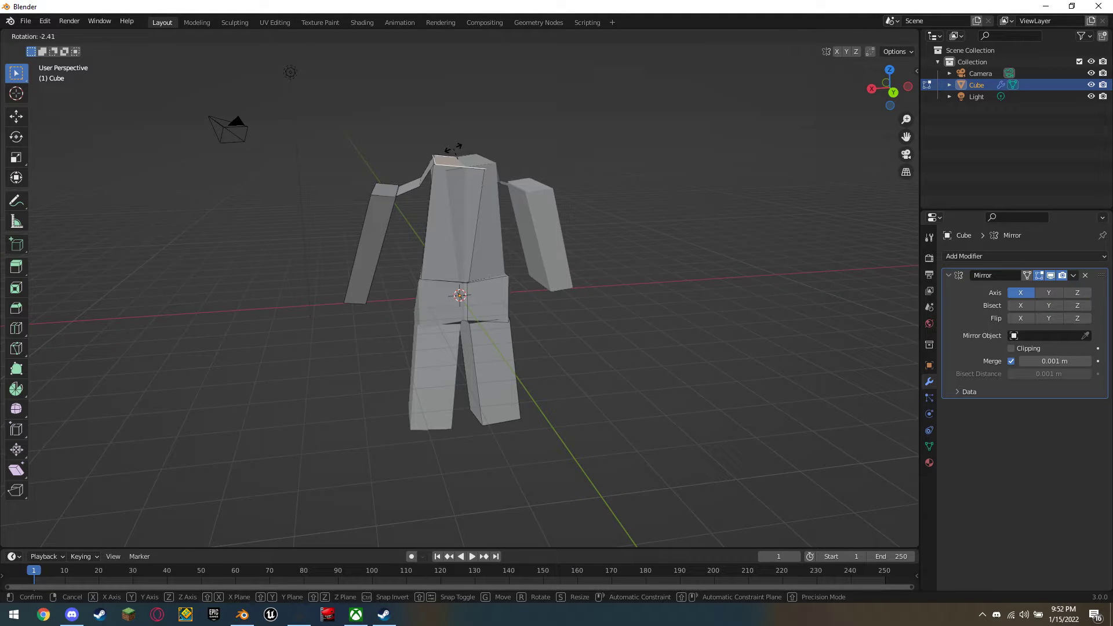
pyautogui.click(454, 149)
pyautogui.moveTo(454, 149); pyautogui.dragTo(436, 175, button='middle')
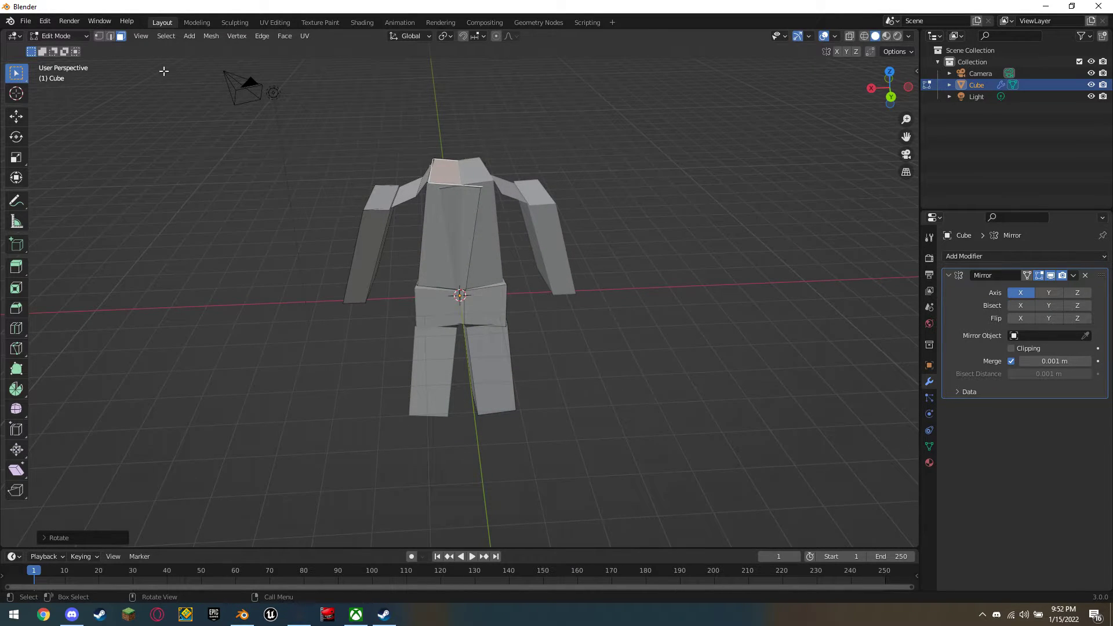
pyautogui.press('r')
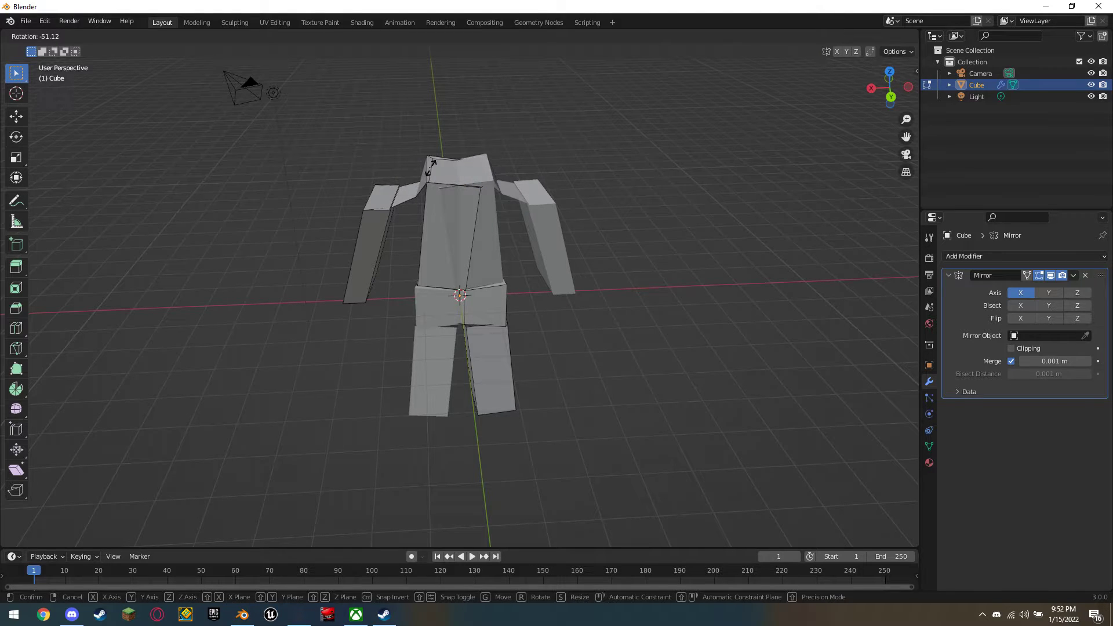
pyautogui.click(431, 164)
# Extend the shoulder geometry outward to the left to form the slab plate.
pyautogui.click(436, 158)
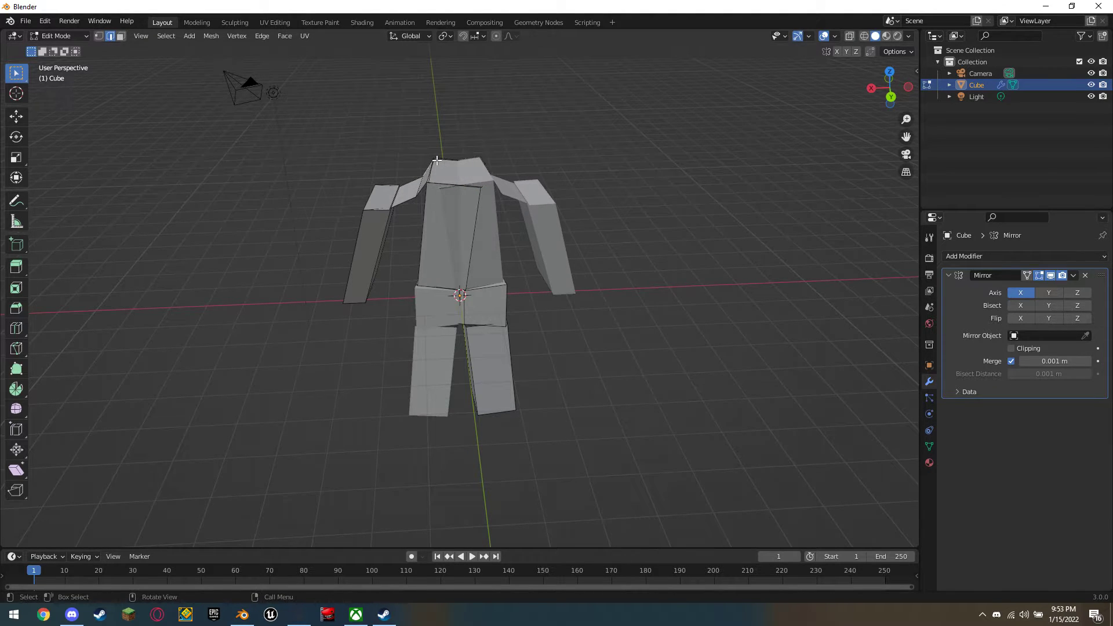
pyautogui.moveTo(443, 160); pyautogui.dragTo(430, 161)
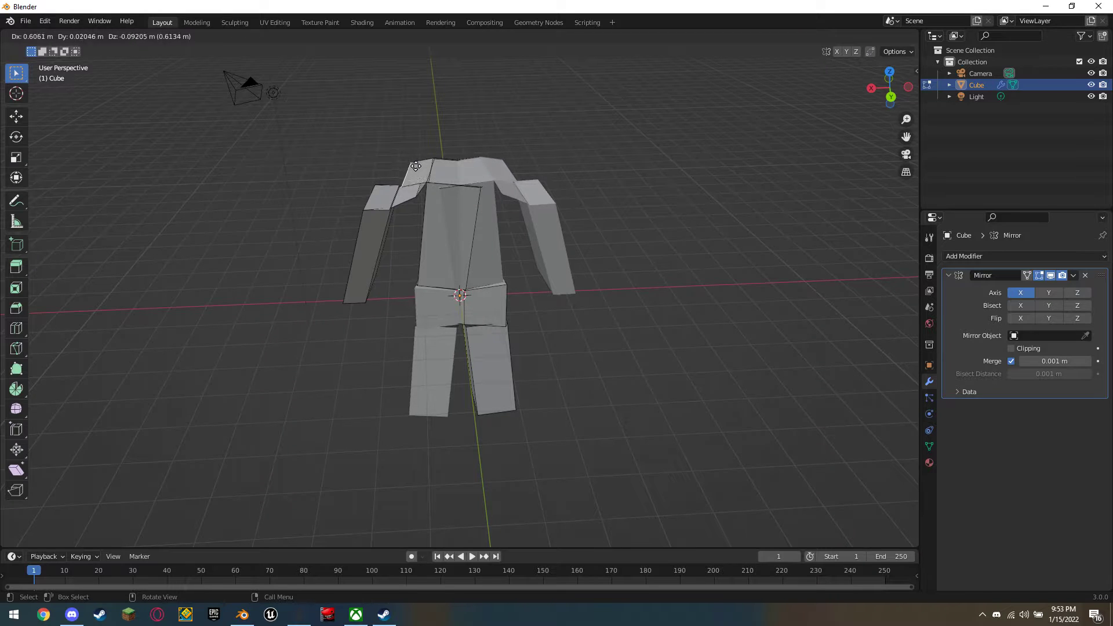
pyautogui.click(413, 167)
pyautogui.moveTo(448, 163)
pyautogui.mouseDown(button='middle')
pyautogui.moveTo(418, 142)
pyautogui.moveTo(443, 176)
pyautogui.mouseUp(button='middle')
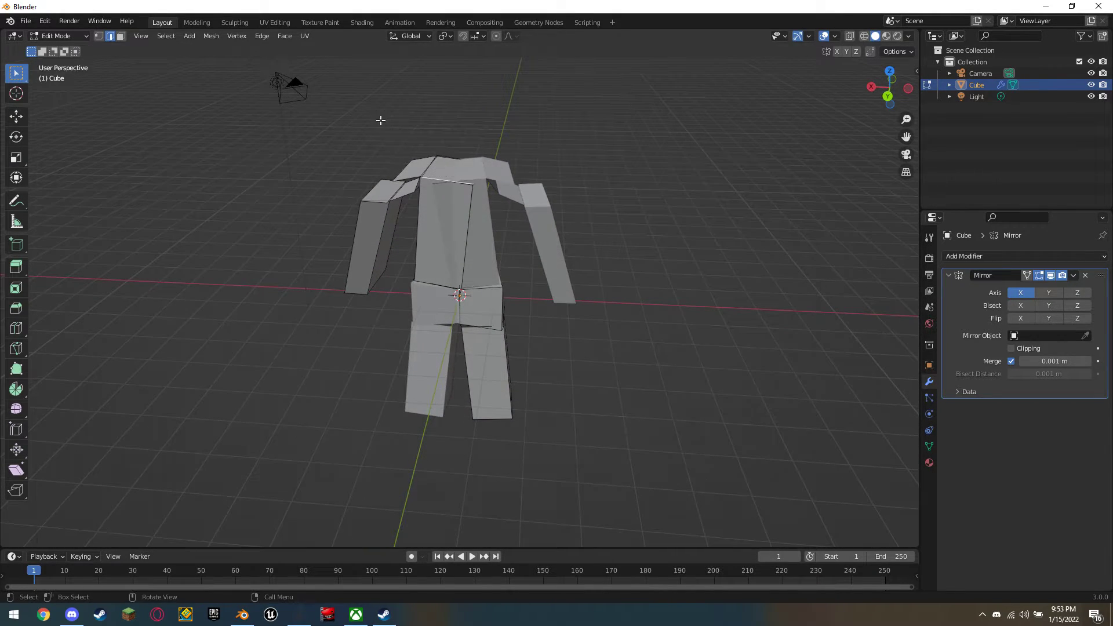
# Tilt the top shoulder edge after undoing an attempted outward wing pull.
pyautogui.moveTo(432, 166)
pyautogui.mouseDown()
pyautogui.moveTo(418, 163)
pyautogui.moveTo(323, 390)
pyautogui.moveTo(459, 299)
pyautogui.moveTo(458, 178)
pyautogui.moveTo(537, 170)
pyautogui.mouseUp()
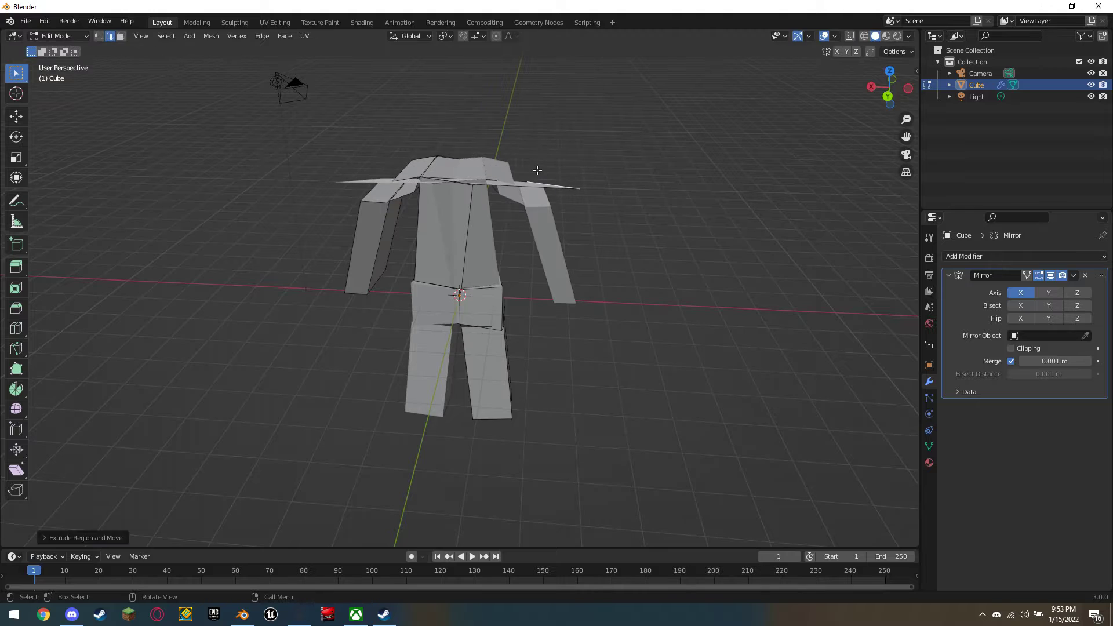
pyautogui.hotkey('ctrl', 'z')
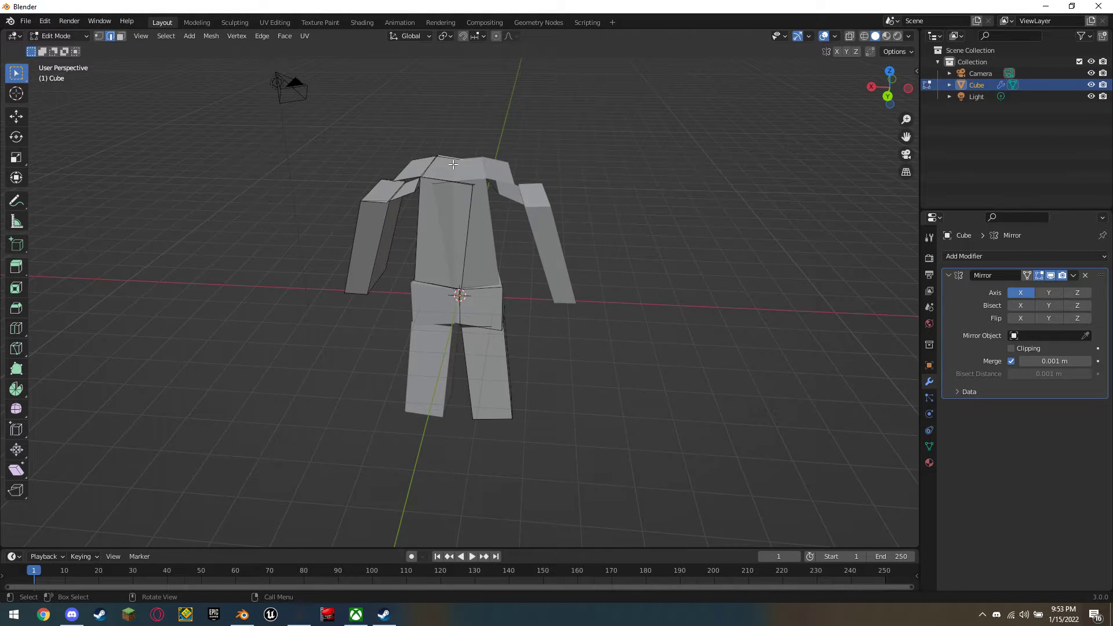
pyautogui.press('r')
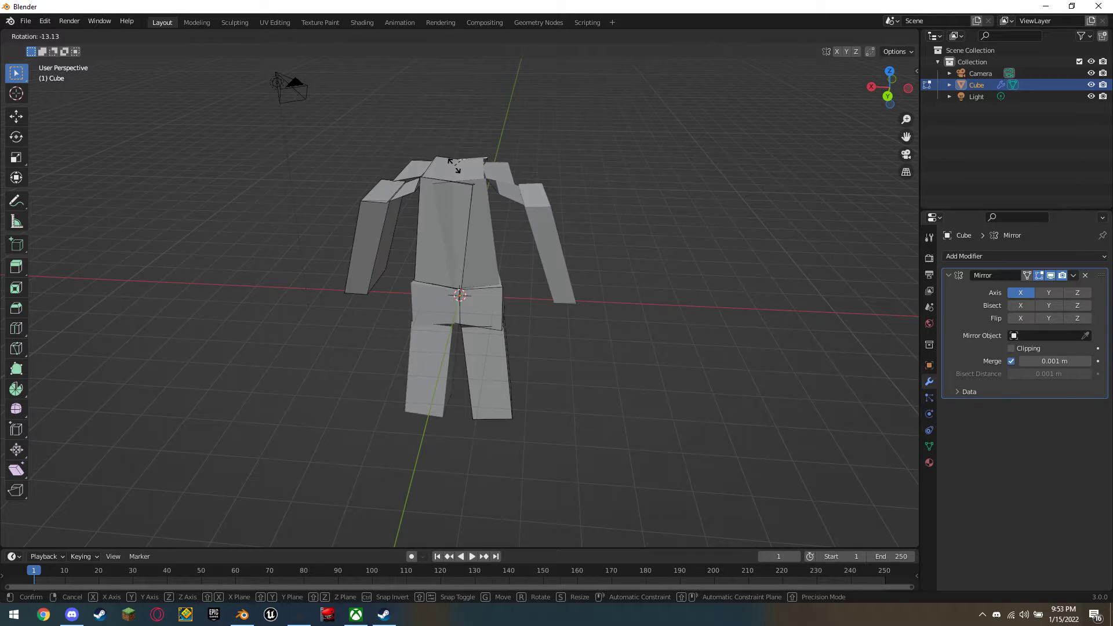
pyautogui.click(453, 165)
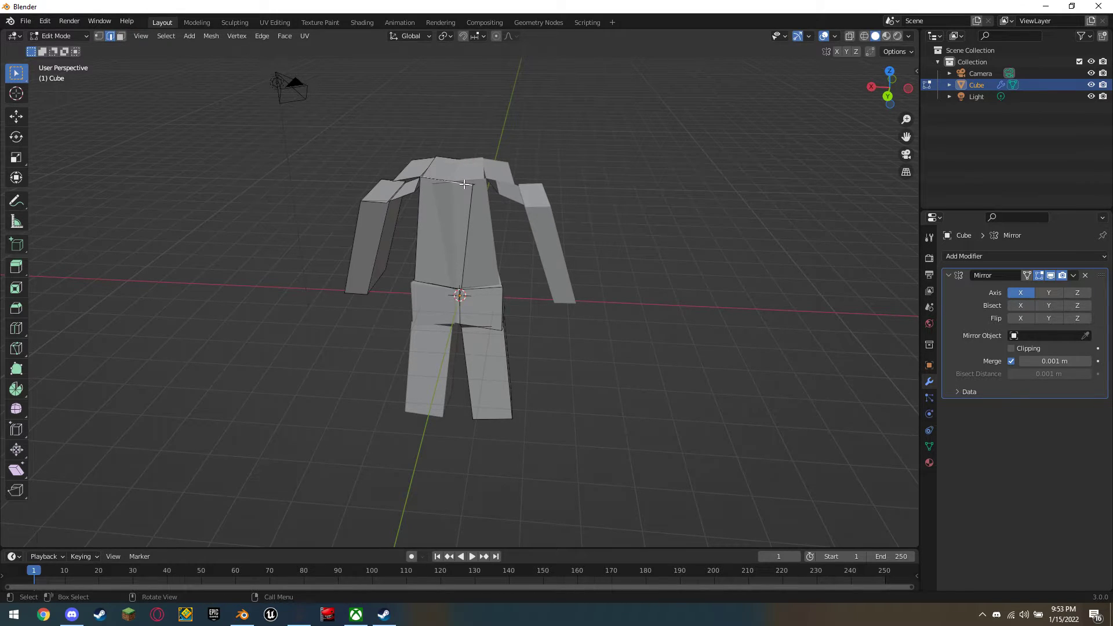
pyautogui.press('r')
pyautogui.click(455, 179)
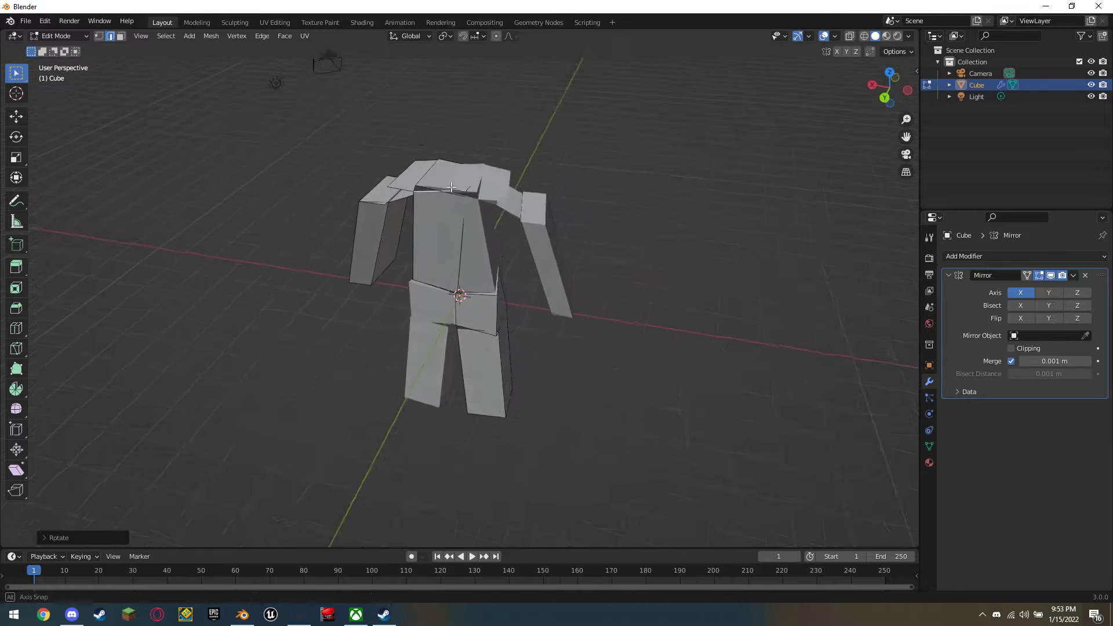
pyautogui.moveTo(455, 179); pyautogui.dragTo(428, 68, button='middle')
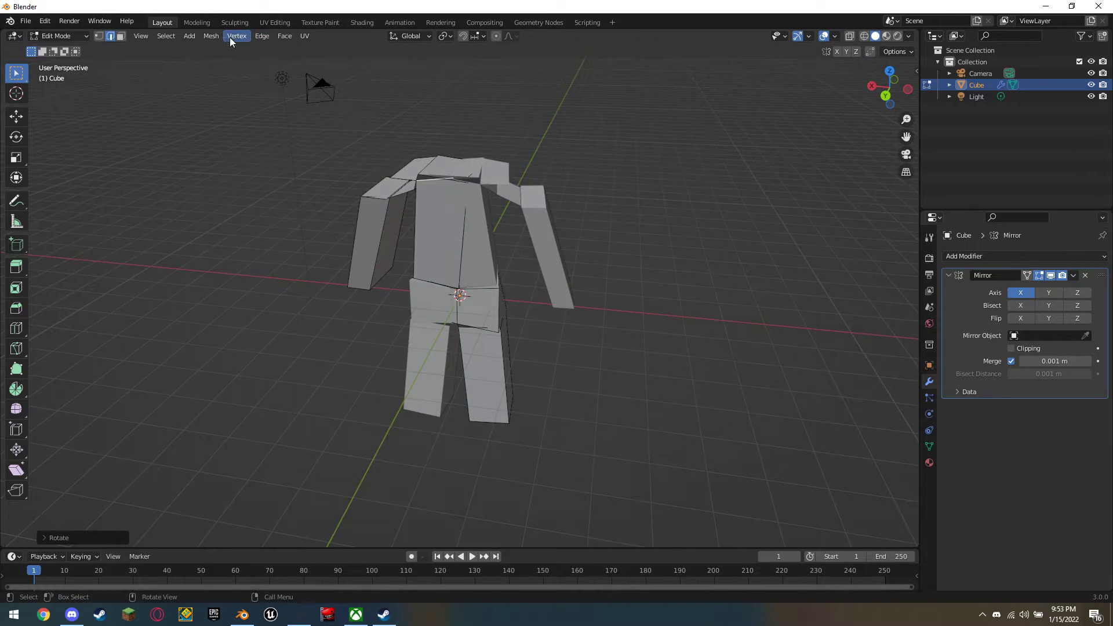
# Extrude the neck's top face up into a tall head block and tilt its top face.
pyautogui.click(462, 163)
pyautogui.press('e')
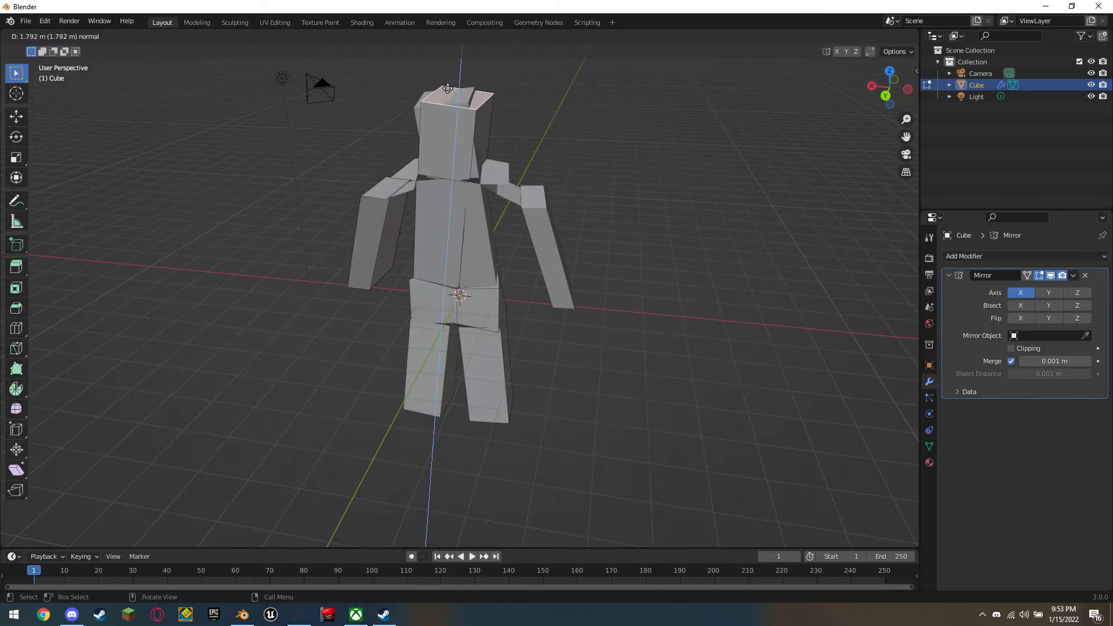
pyautogui.click(432, 88)
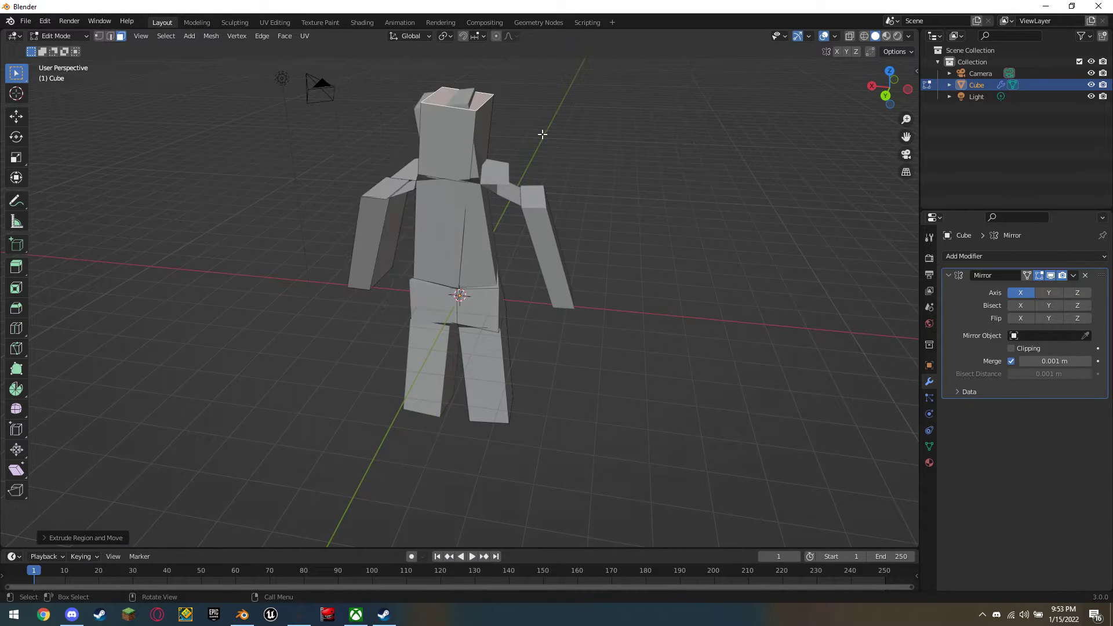
pyautogui.moveTo(541, 134); pyautogui.dragTo(583, 145, button='middle')
pyautogui.press('r')
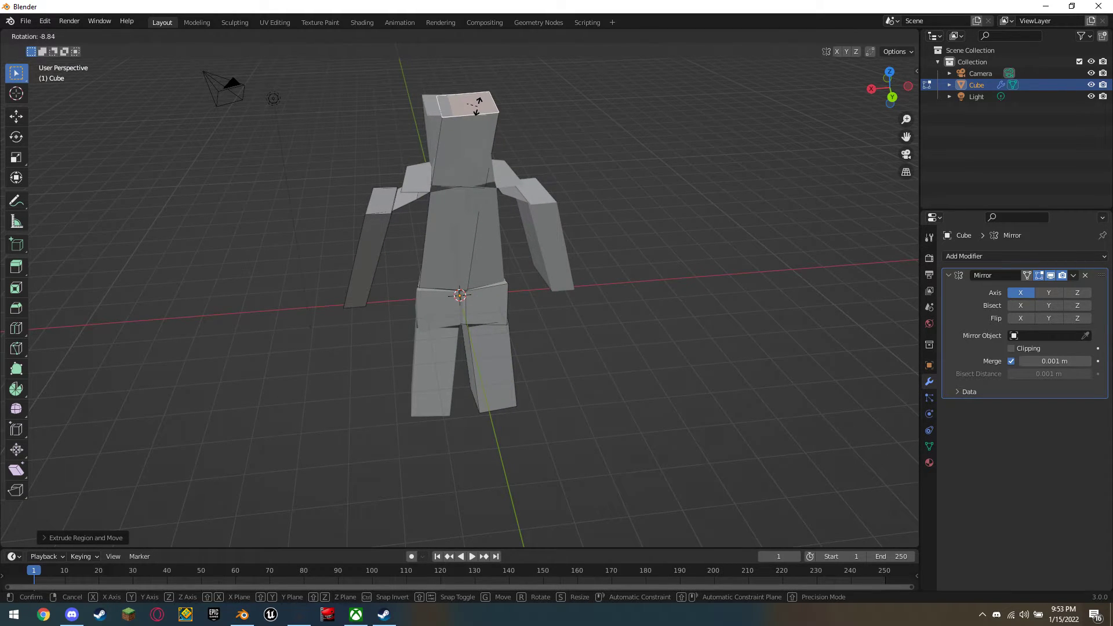
pyautogui.click(475, 106)
pyautogui.moveTo(476, 105)
pyautogui.mouseDown(button='middle')
pyautogui.moveTo(725, 123)
pyautogui.moveTo(431, 200)
pyautogui.mouseUp(button='middle')
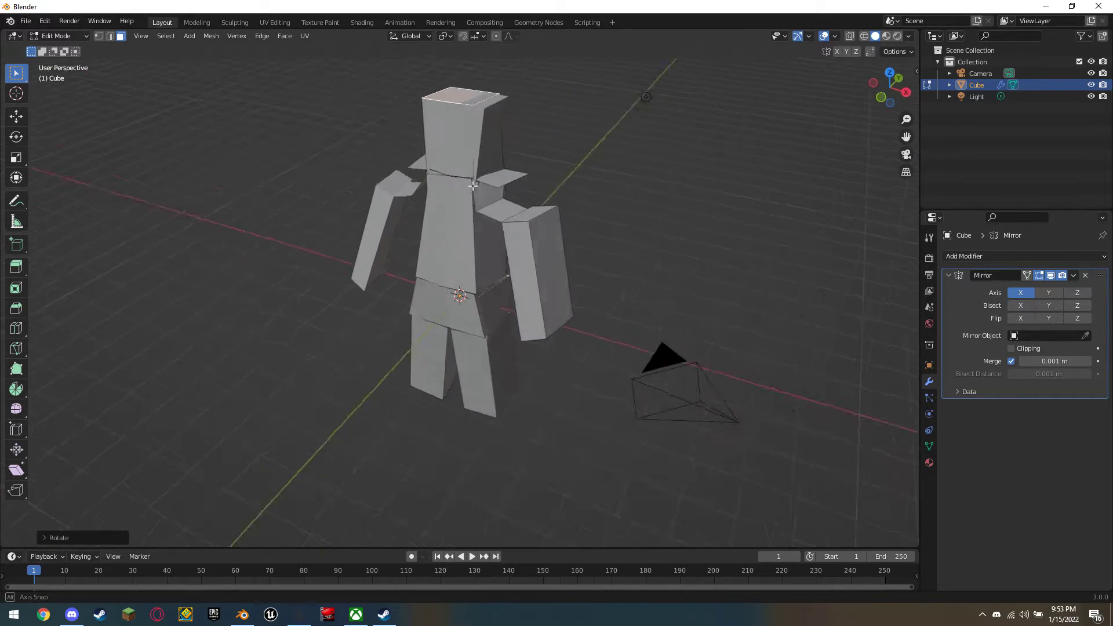
# Rotate and shift the shoulder's top face, then extrude it into a long mirrored slab.
pyautogui.click(466, 215)
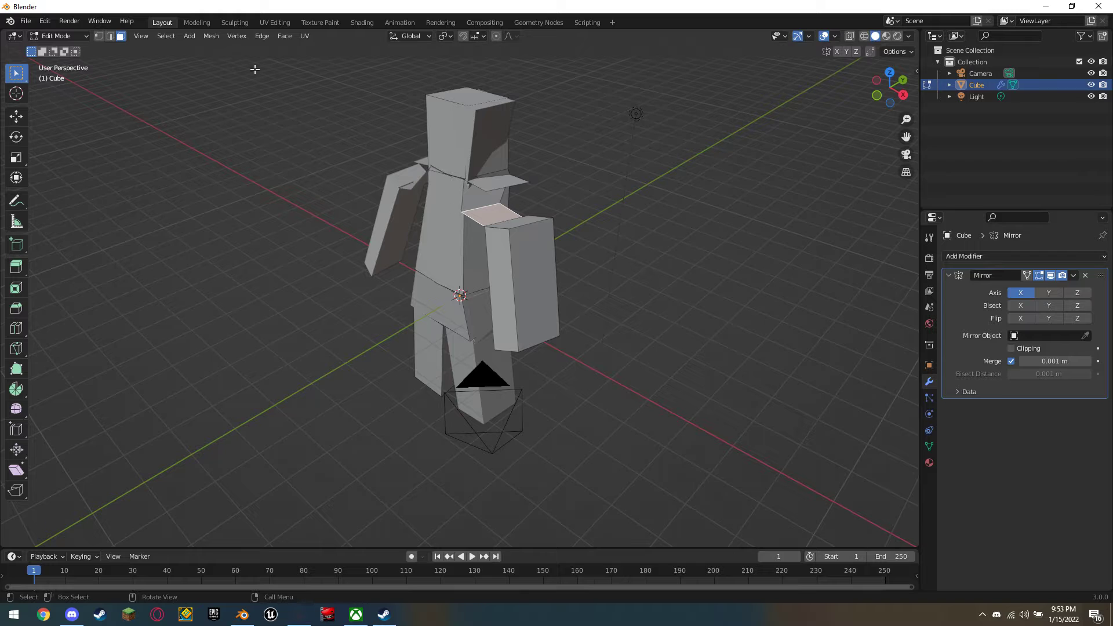
pyautogui.press('r')
pyautogui.click(473, 212)
pyautogui.press('g')
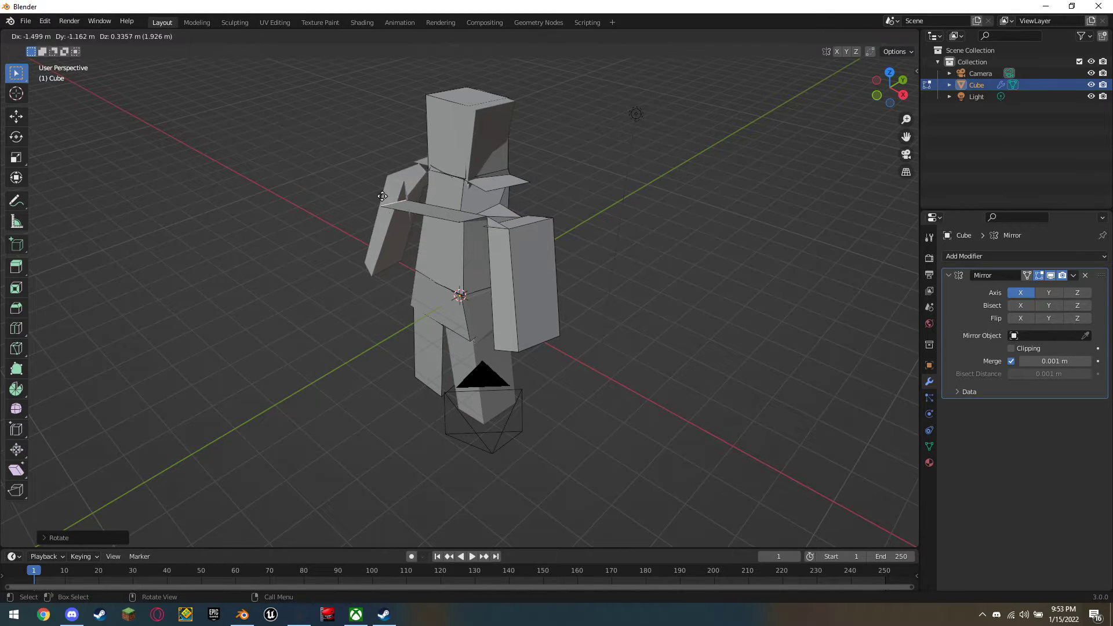
pyautogui.click(447, 206)
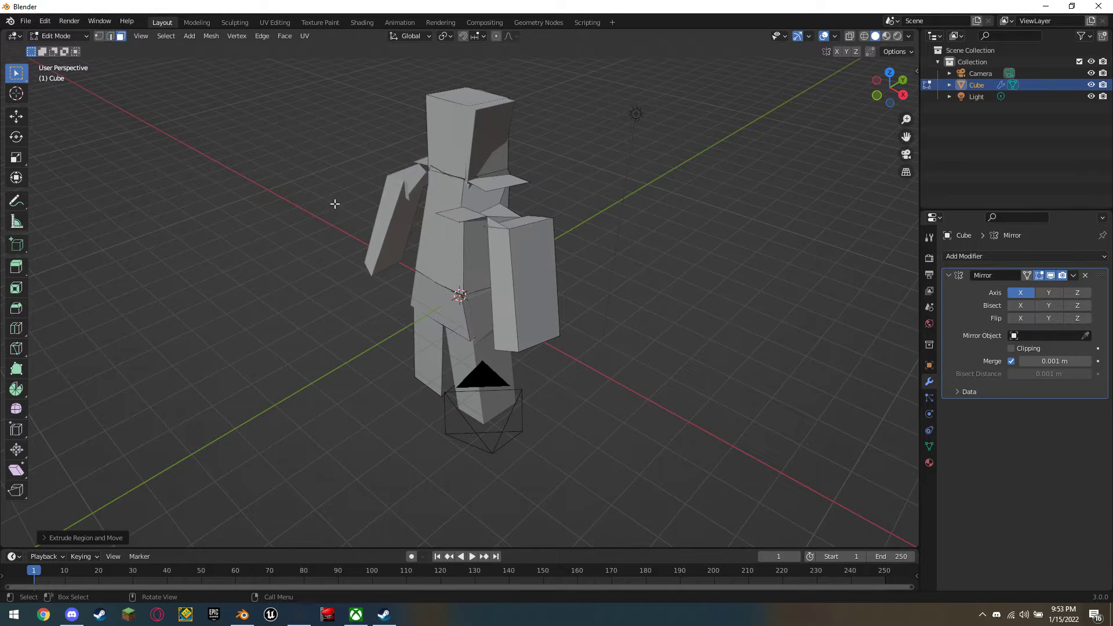
pyautogui.moveTo(334, 204)
pyautogui.mouseDown(button='middle')
pyautogui.moveTo(398, 241)
pyautogui.moveTo(444, 243)
pyautogui.mouseUp(button='middle')
pyautogui.press('e')
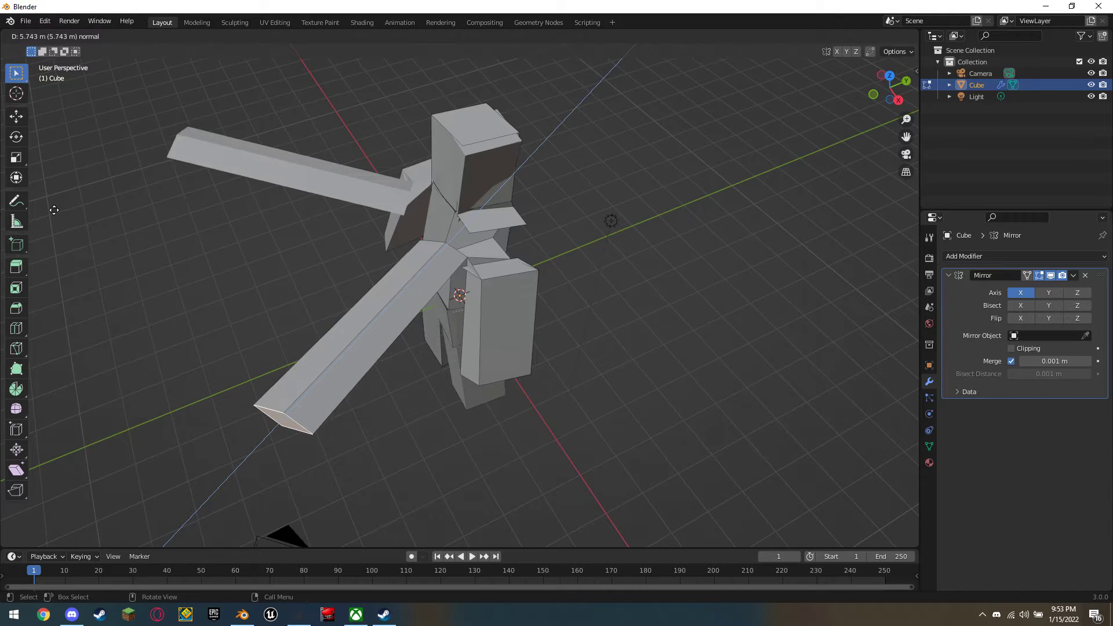
pyautogui.click(428, 250)
pyautogui.moveTo(428, 250); pyautogui.dragTo(513, 220, button='middle')
# Extrude the slab's long top face upward twice to thicken it.
pyautogui.click(549, 220)
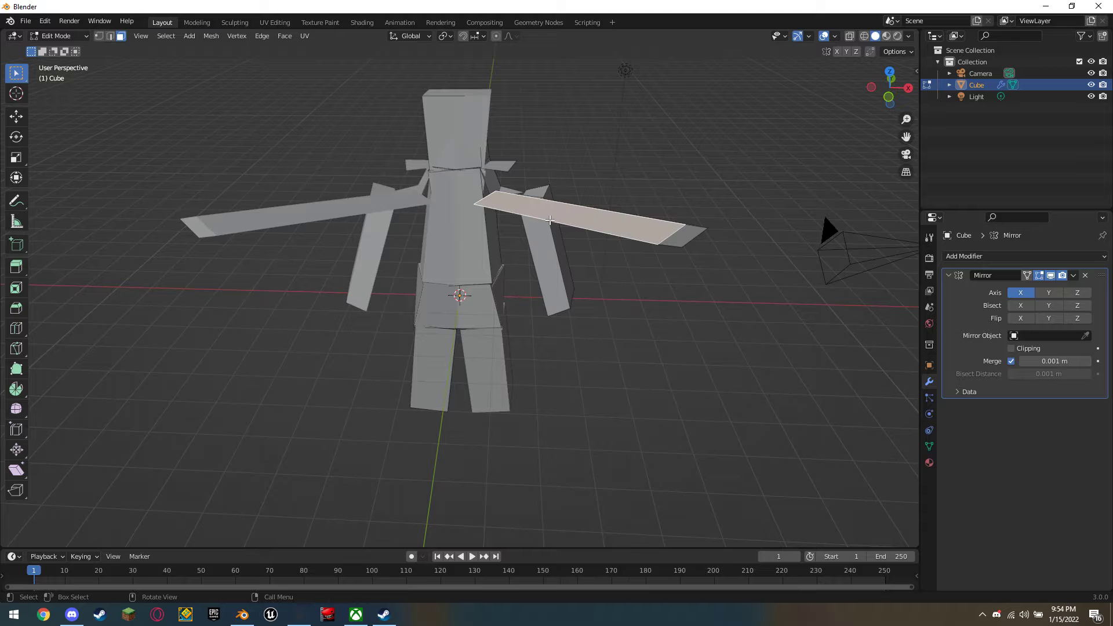
pyautogui.press('e')
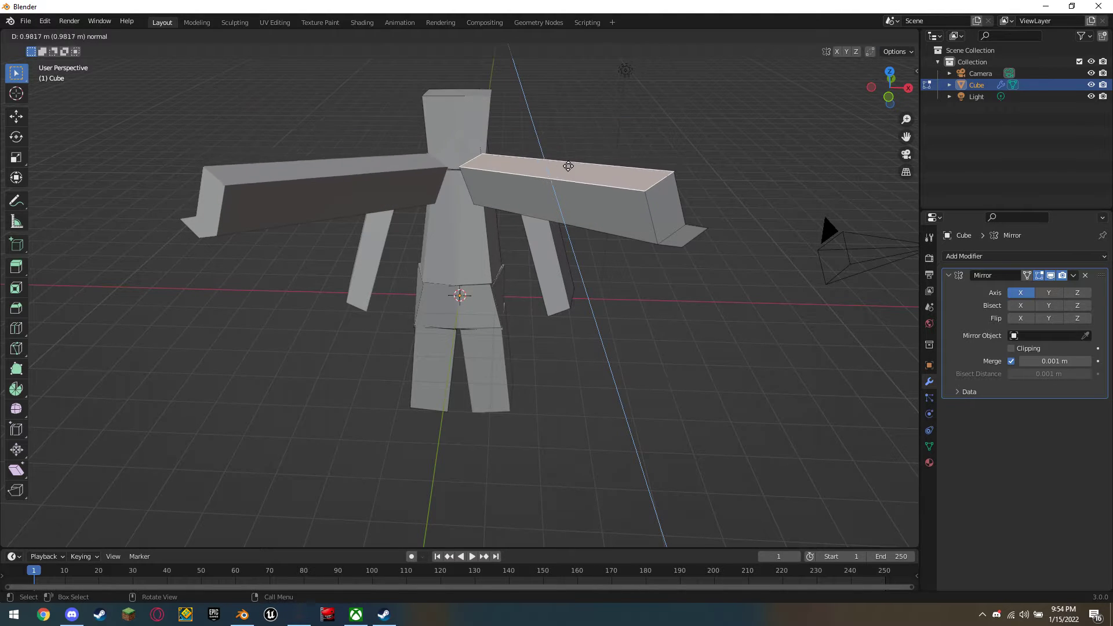
pyautogui.click(575, 200)
pyautogui.moveTo(577, 201)
pyautogui.mouseDown(button='middle')
pyautogui.moveTo(518, 196)
pyautogui.moveTo(457, 234)
pyautogui.mouseUp(button='middle')
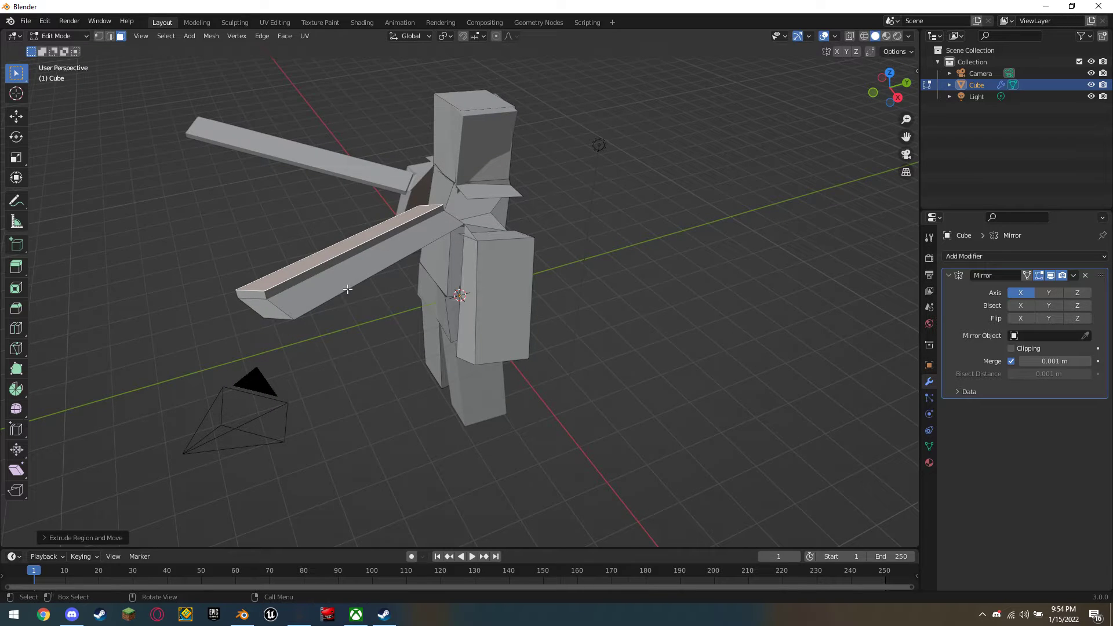
pyautogui.press('e')
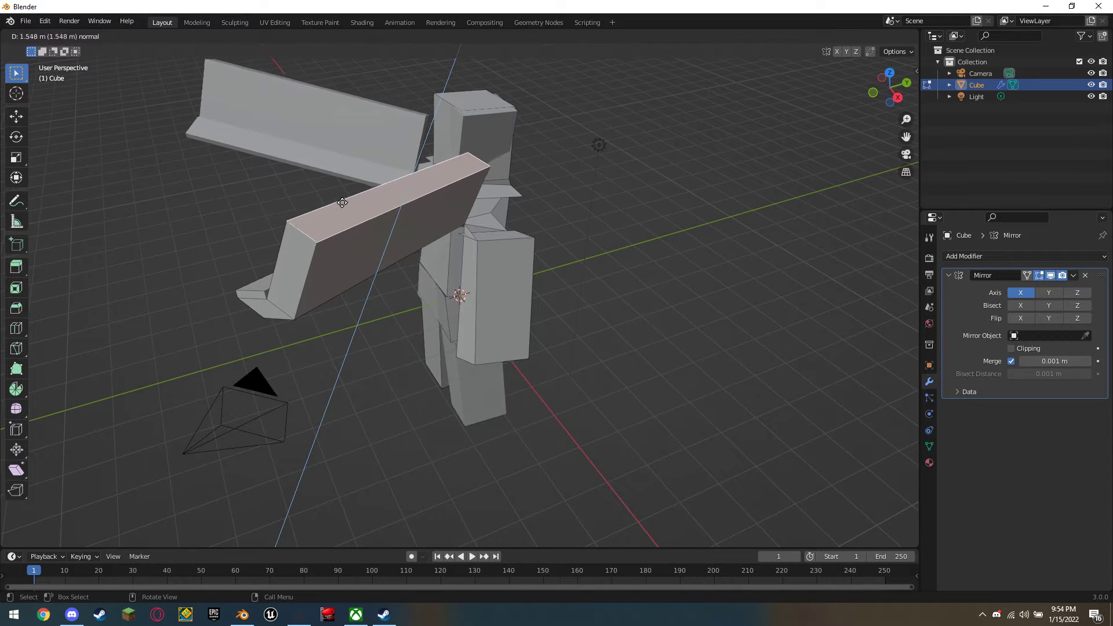
pyautogui.click(391, 204)
pyautogui.moveTo(392, 204)
pyautogui.mouseDown(button='middle')
pyautogui.moveTo(352, 188)
pyautogui.moveTo(516, 205)
pyautogui.moveTo(524, 238)
pyautogui.mouseUp(button='middle')
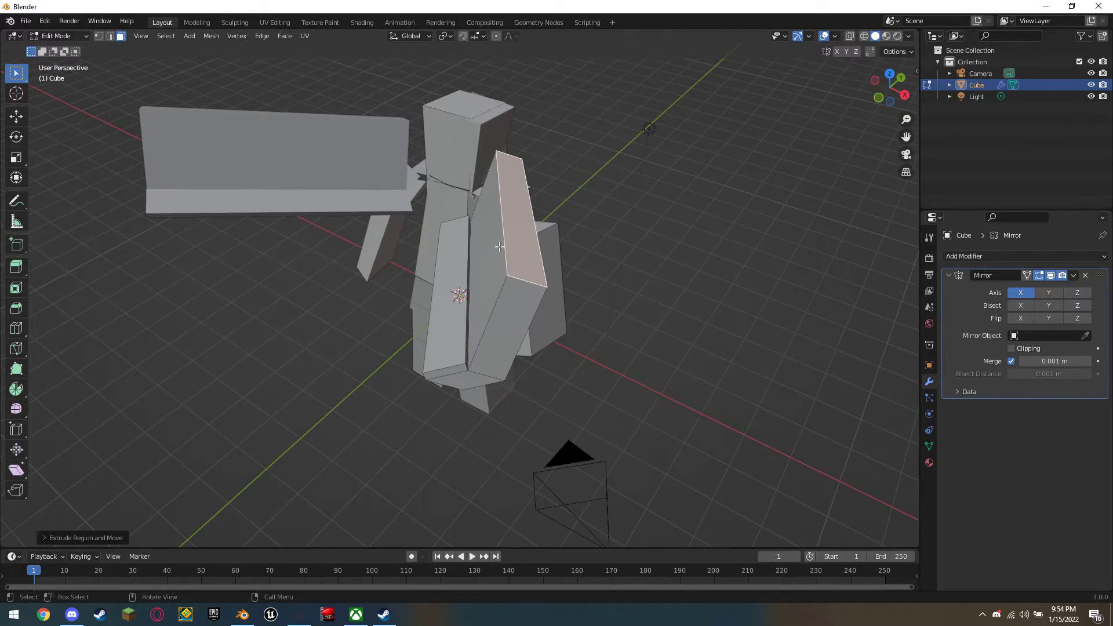
# Extrude the torso side face into a thick plate.
pyautogui.press('e')
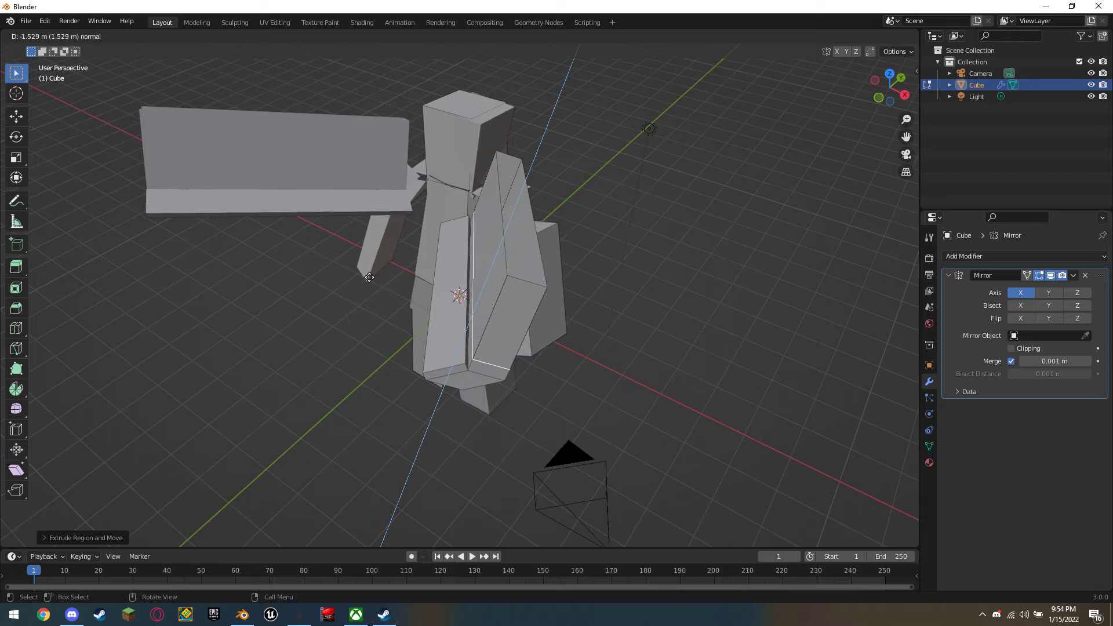
pyautogui.click(446, 228)
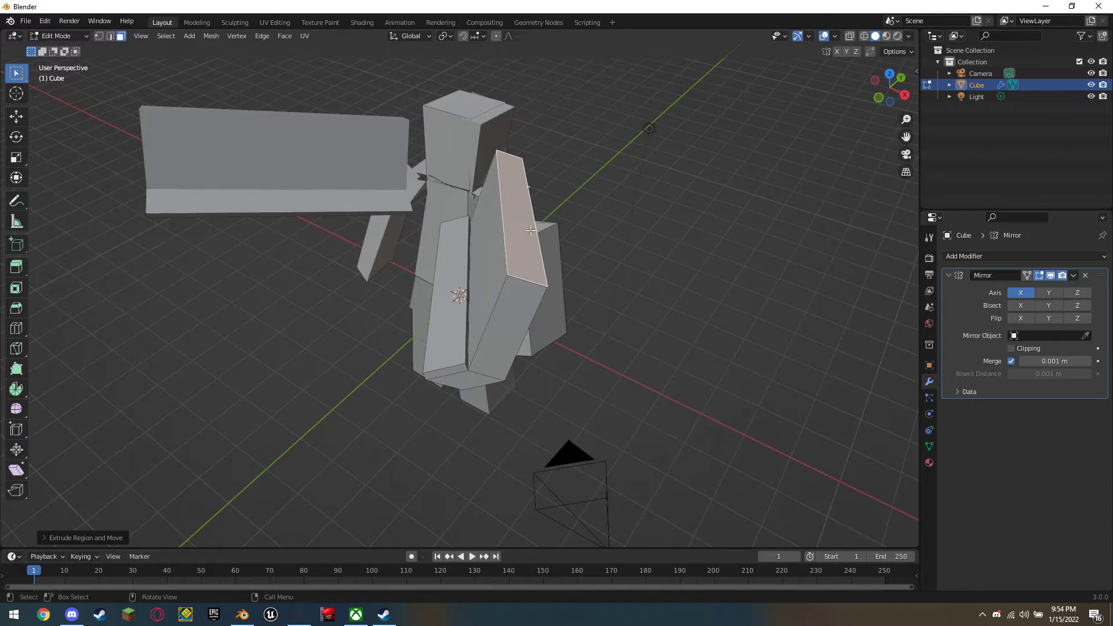
pyautogui.moveTo(446, 228); pyautogui.dragTo(179, 95, button='middle')
# Select the torso plate faces and scale them along Z.
pyautogui.click(97, 36)
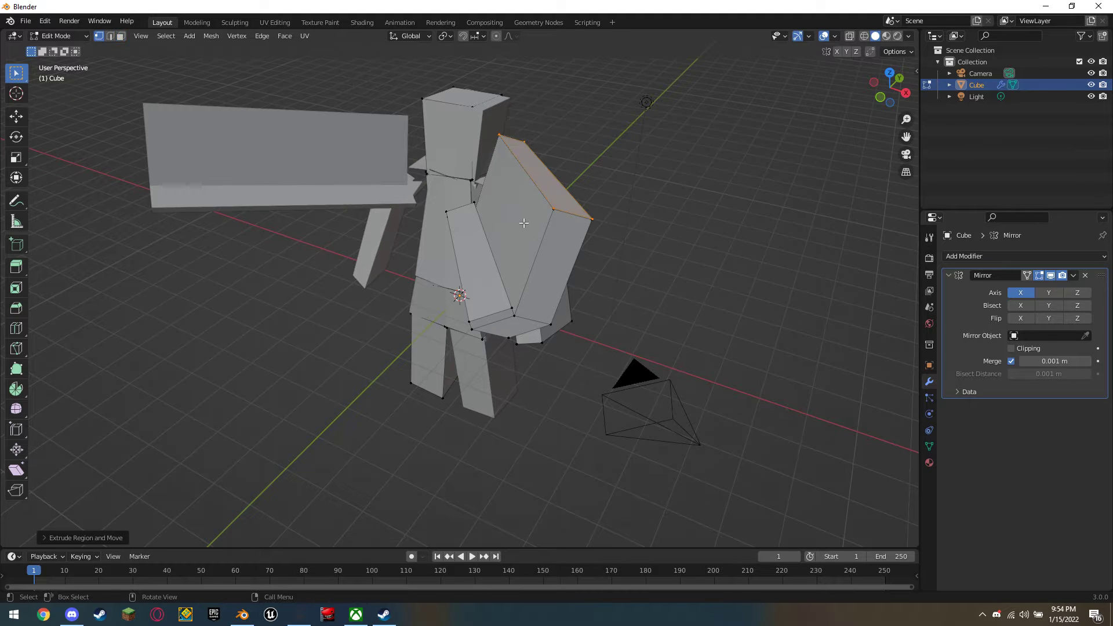
pyautogui.click(124, 38)
pyautogui.keyDown('ctrl'); pyautogui.click(545, 220); pyautogui.keyUp('ctrl')
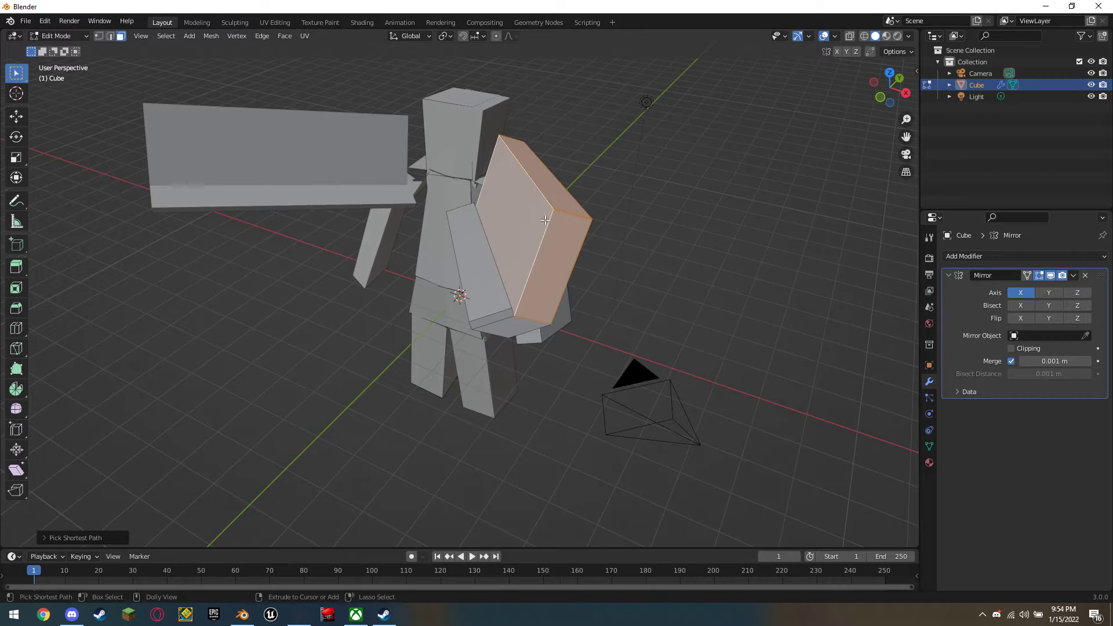
pyautogui.moveTo(594, 228); pyautogui.dragTo(607, 229, button='middle')
pyautogui.press('s')
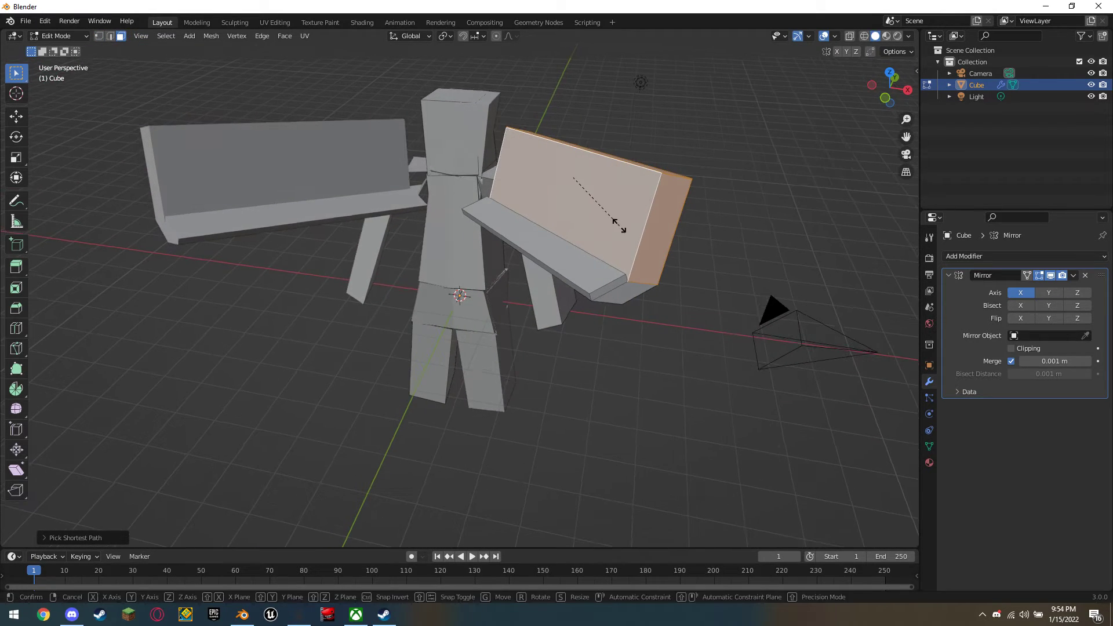
pyautogui.press('z')
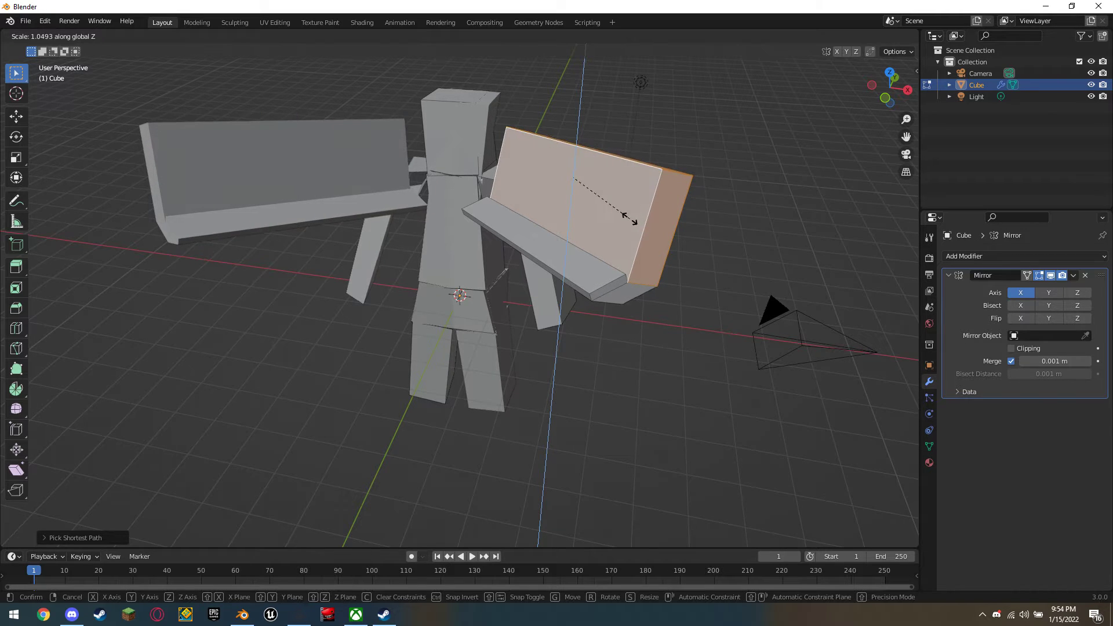
pyautogui.click(644, 218)
pyautogui.moveTo(644, 218); pyautogui.dragTo(606, 249, button='middle')
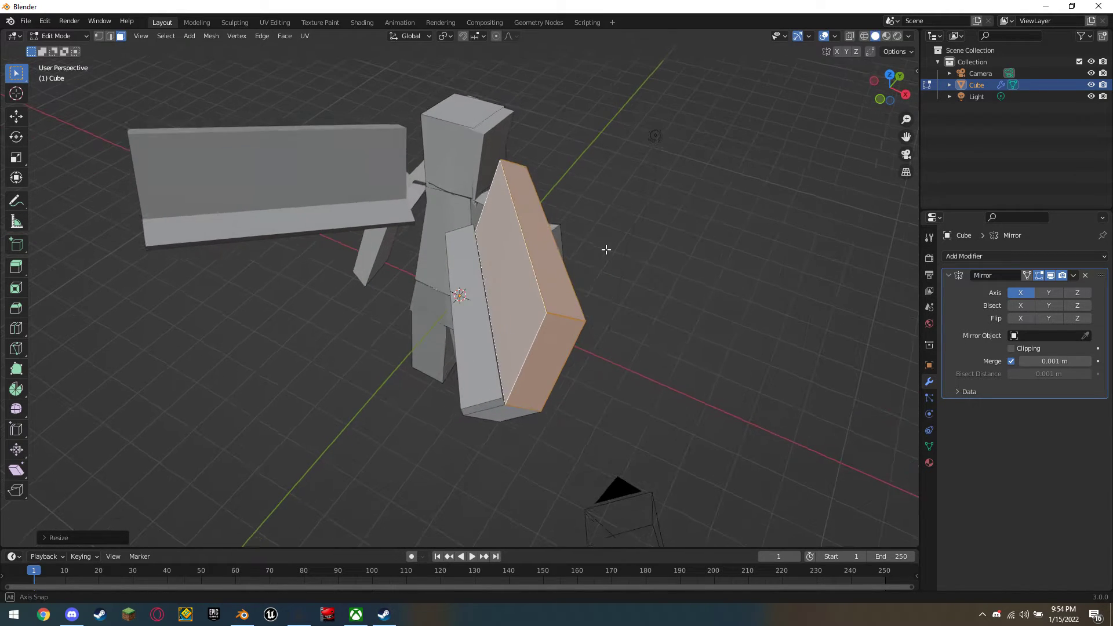
# In Edge mode, scale a plate edge and move it downward to taper the slab.
pyautogui.click(112, 37)
pyautogui.click(527, 246)
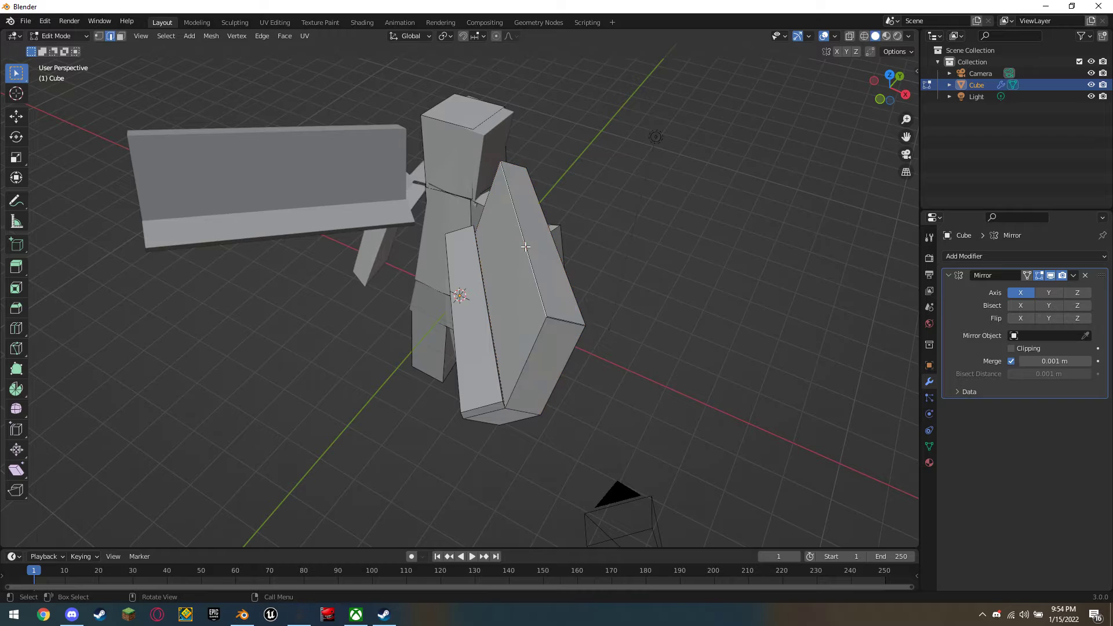
pyautogui.press('s')
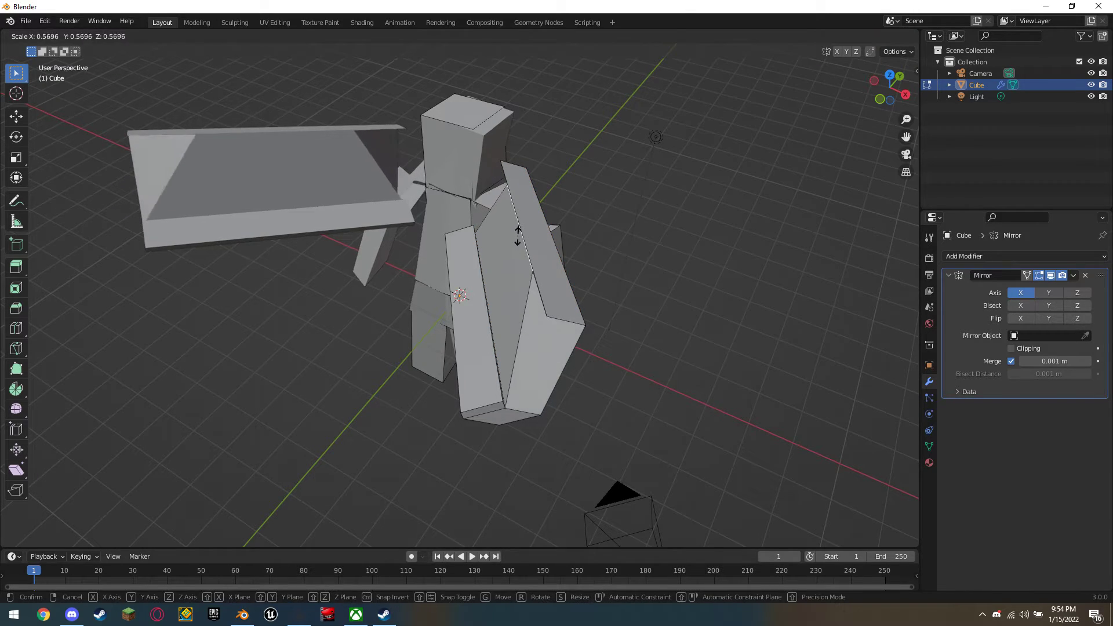
pyautogui.click(519, 240)
pyautogui.moveTo(519, 240)
pyautogui.mouseDown(button='middle')
pyautogui.moveTo(395, 194)
pyautogui.moveTo(541, 217)
pyautogui.moveTo(422, 203)
pyautogui.moveTo(429, 209)
pyautogui.mouseUp(button='middle')
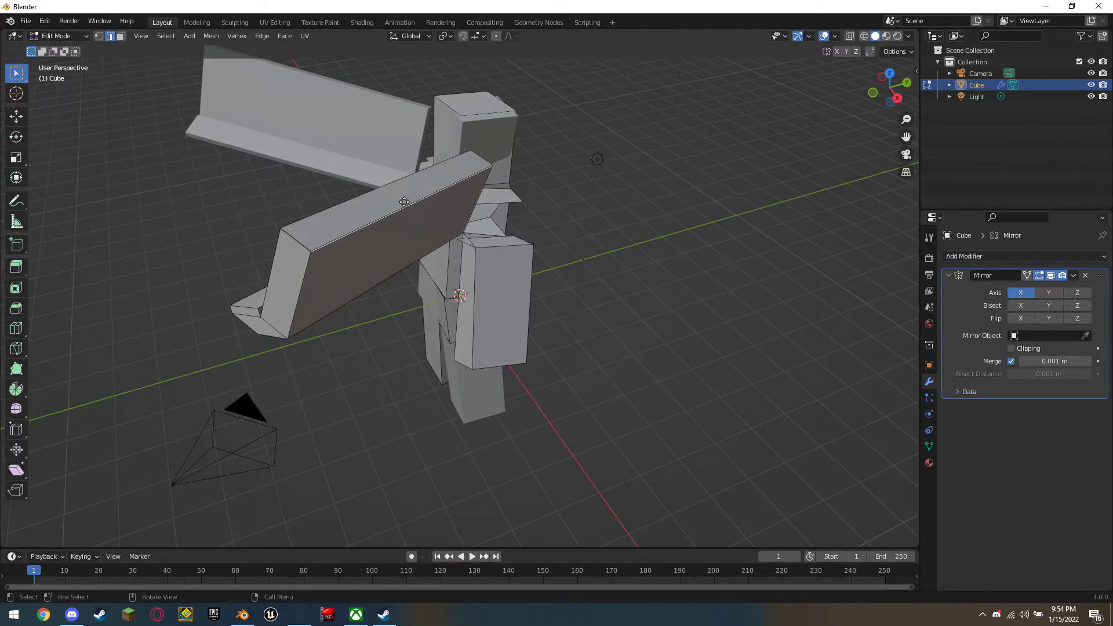
pyautogui.moveTo(404, 202); pyautogui.dragTo(392, 268)
pyautogui.moveTo(392, 268)
pyautogui.mouseDown(button='middle')
pyautogui.moveTo(620, 237)
pyautogui.moveTo(350, 215)
pyautogui.moveTo(305, 276)
pyautogui.moveTo(273, 288)
pyautogui.moveTo(214, 255)
pyautogui.moveTo(286, 191)
pyautogui.moveTo(310, 211)
pyautogui.mouseUp(button='middle')
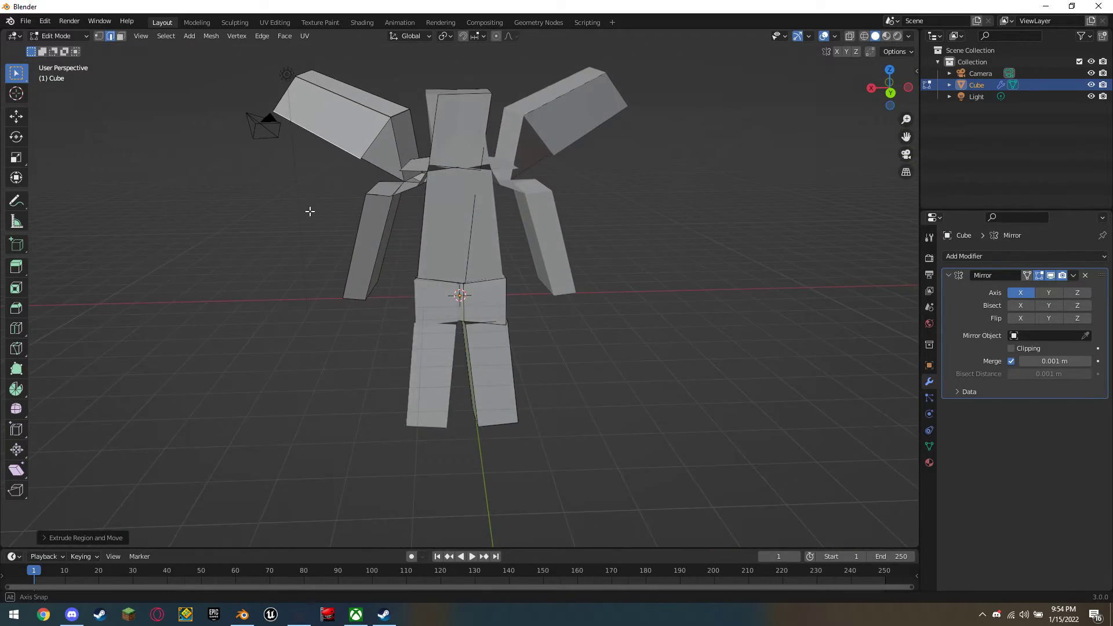
# Rotate a torso edge to angle the chest.
pyautogui.click(400, 208)
pyautogui.moveTo(400, 208)
pyautogui.mouseDown(button='middle')
pyautogui.moveTo(517, 223)
pyautogui.moveTo(464, 217)
pyautogui.mouseUp(button='middle')
pyautogui.press('r')
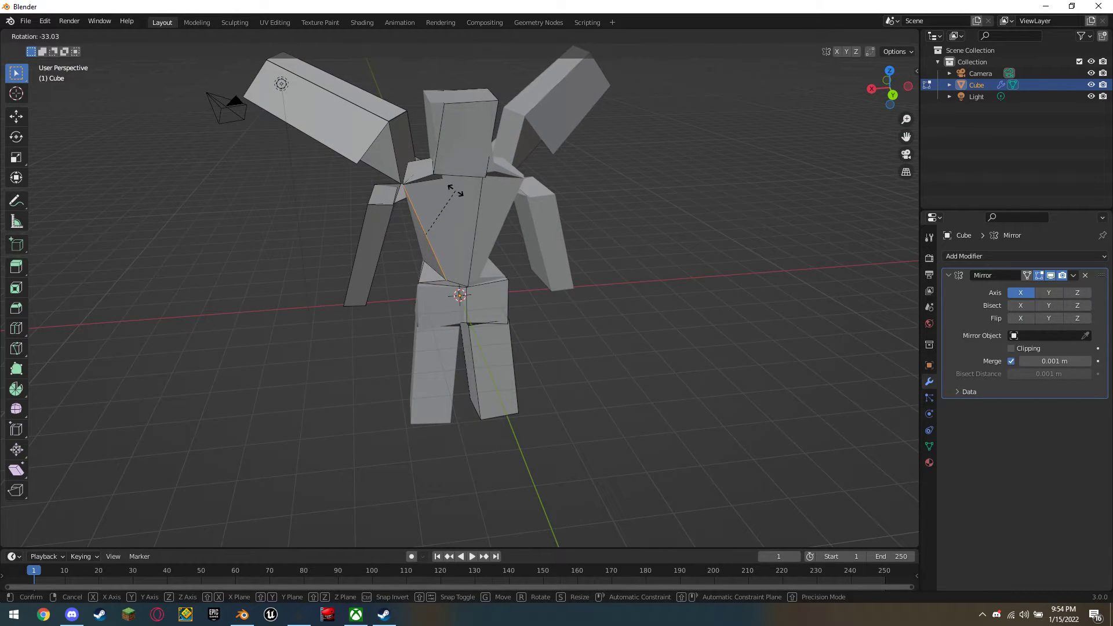
pyautogui.click(455, 190)
pyautogui.moveTo(455, 190)
pyautogui.mouseDown(button='middle')
pyautogui.moveTo(434, 182)
pyautogui.moveTo(454, 220)
pyautogui.moveTo(505, 189)
pyautogui.moveTo(433, 228)
pyautogui.moveTo(511, 241)
pyautogui.mouseUp(button='middle')
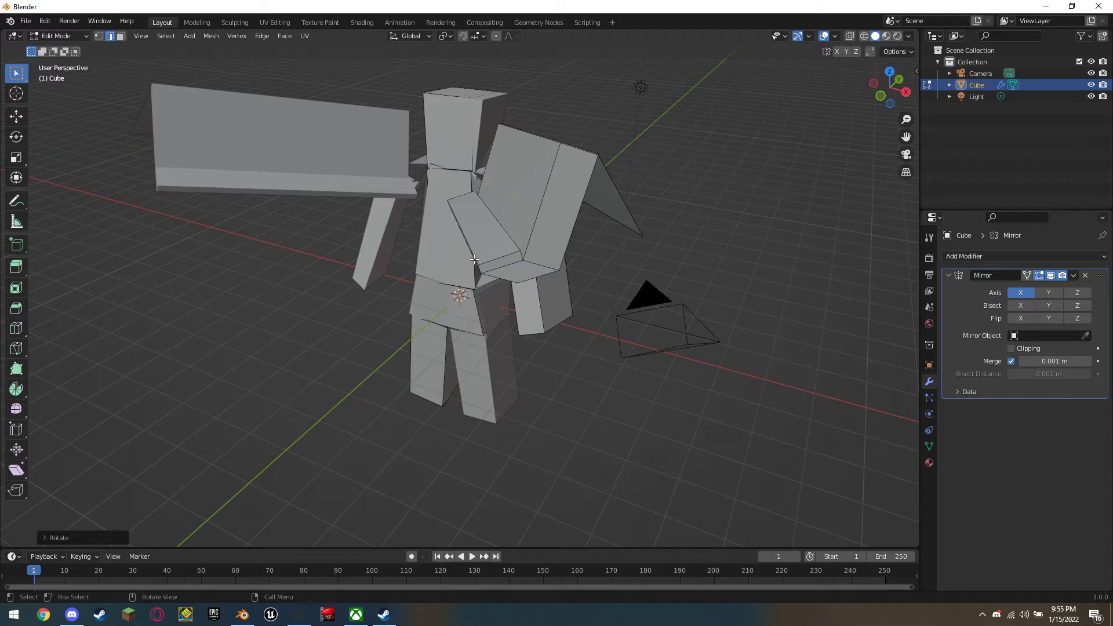
# Shrink the selection, extrude the chest edge into long strips, and flatten them along Z.
pyautogui.press('s')
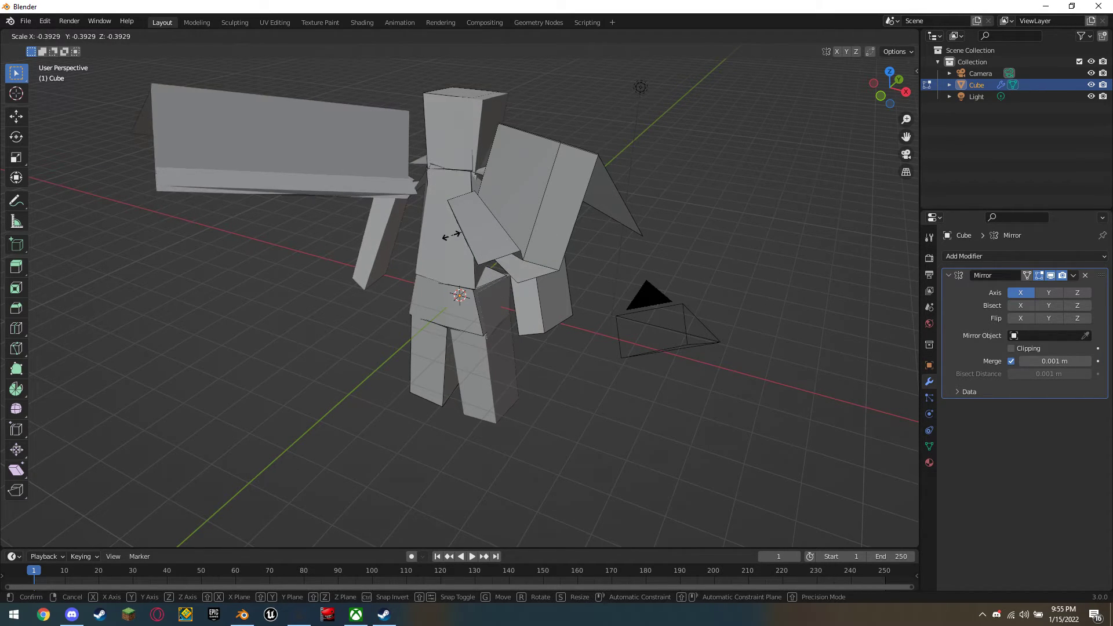
pyautogui.click(530, 231)
pyautogui.moveTo(530, 232)
pyautogui.mouseDown(button='middle')
pyautogui.moveTo(319, 231)
pyautogui.moveTo(525, 239)
pyautogui.moveTo(632, 266)
pyautogui.moveTo(688, 263)
pyautogui.moveTo(443, 216)
pyautogui.mouseUp(button='middle')
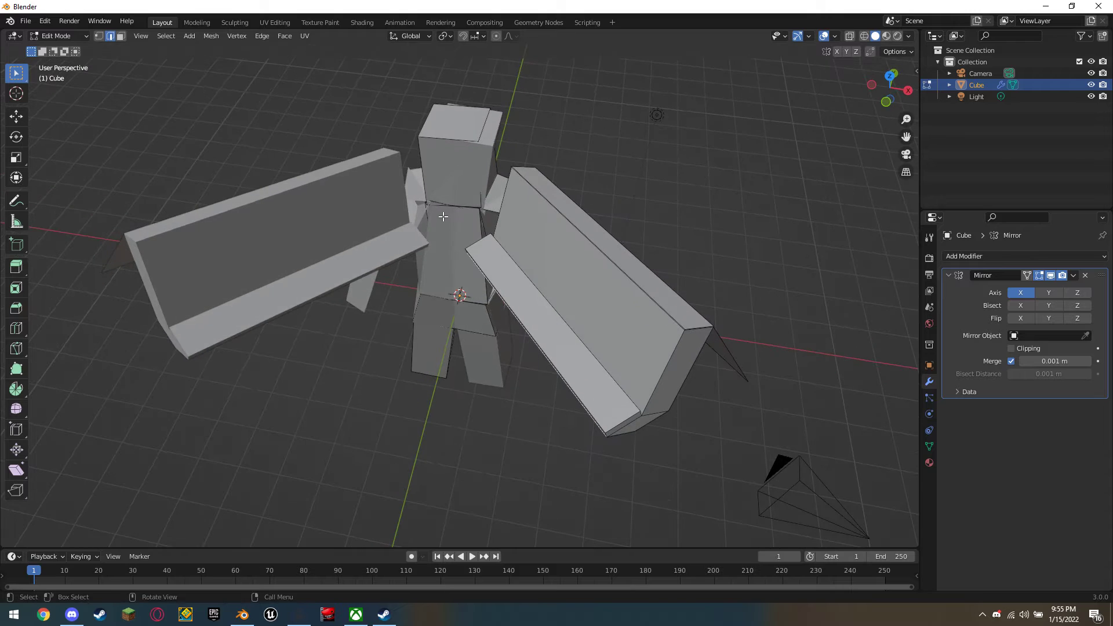
pyautogui.press('e')
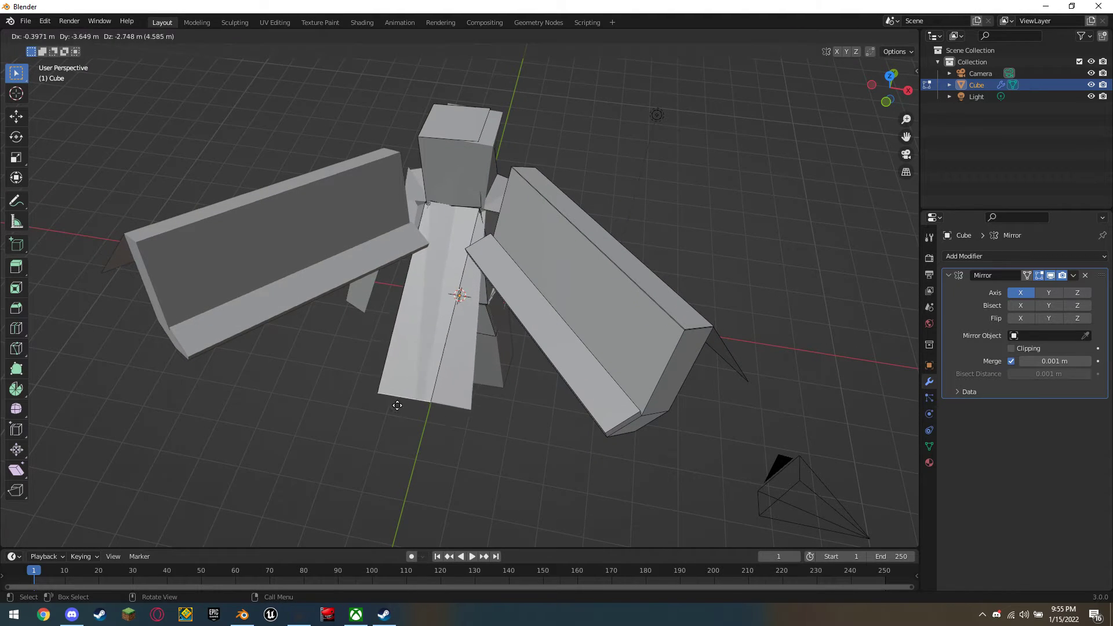
pyautogui.click(316, 441)
pyautogui.moveTo(316, 441)
pyautogui.mouseDown(button='middle')
pyautogui.moveTo(244, 323)
pyautogui.moveTo(224, 336)
pyautogui.moveTo(360, 328)
pyautogui.moveTo(351, 338)
pyautogui.mouseUp(button='middle')
pyautogui.press('s')
pyautogui.press('z')
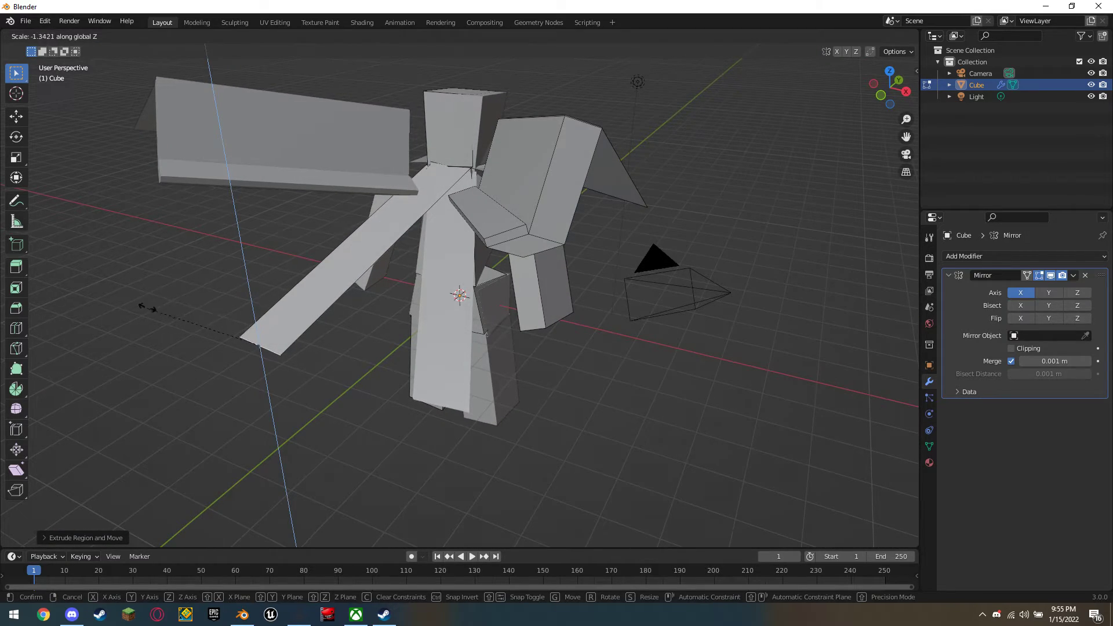
pyautogui.click(304, 315)
pyautogui.moveTo(345, 308)
pyautogui.mouseDown(button='middle')
pyautogui.moveTo(290, 269)
pyautogui.moveTo(245, 288)
pyautogui.moveTo(325, 320)
pyautogui.moveTo(249, 258)
pyautogui.mouseUp(button='middle')
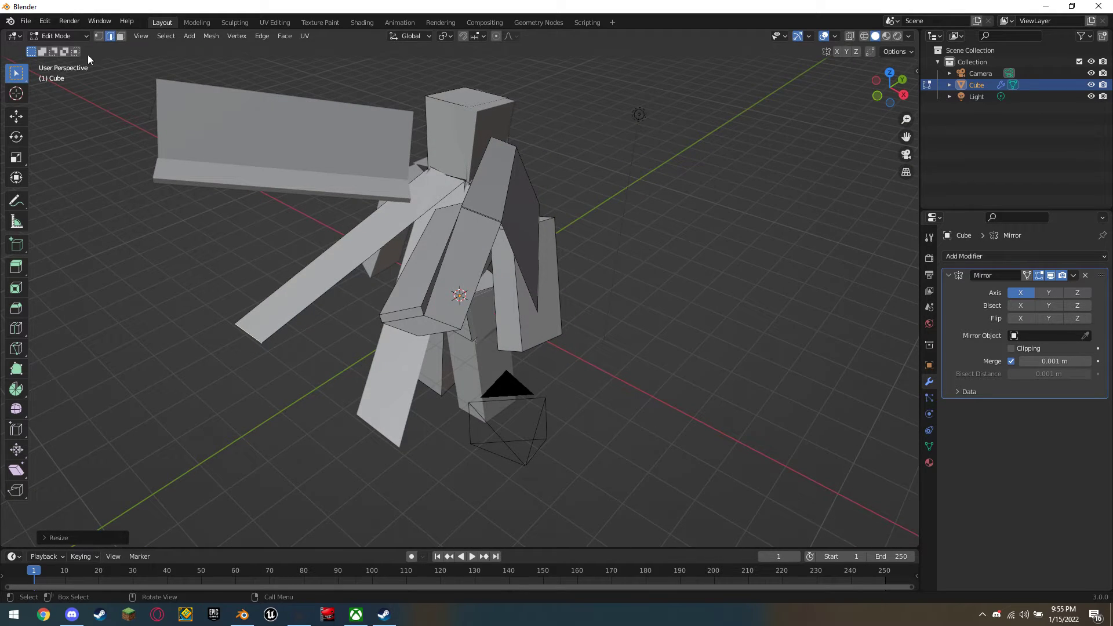
# Scale the long plank's top face slightly and extrude it into a second plank, then deselect.
pyautogui.click(290, 292)
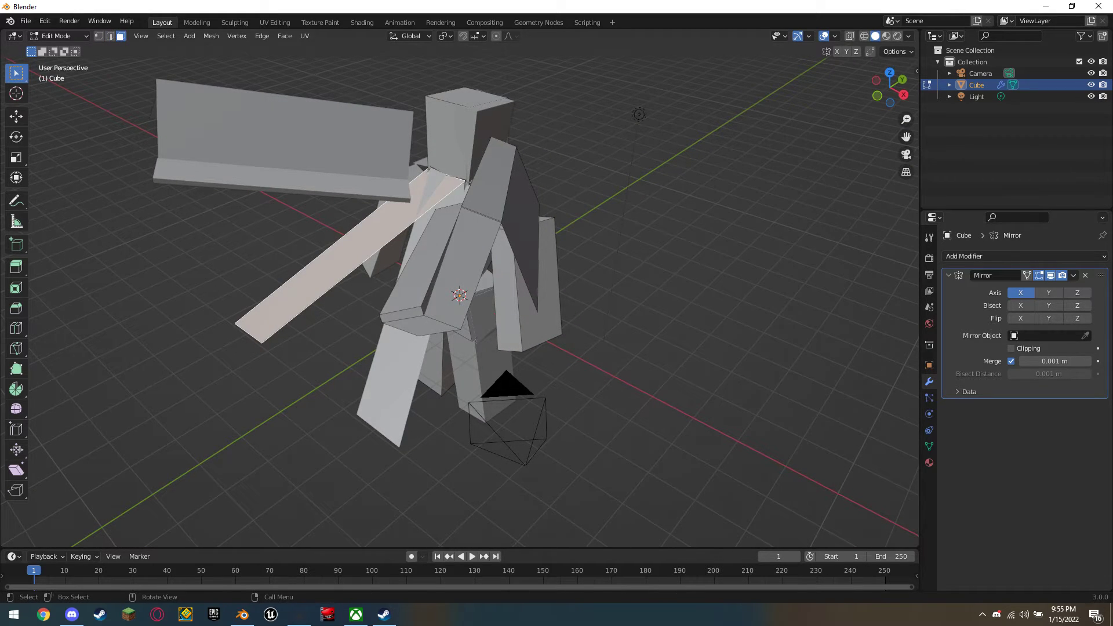
pyautogui.press('s')
pyautogui.click(288, 289)
pyautogui.press('e')
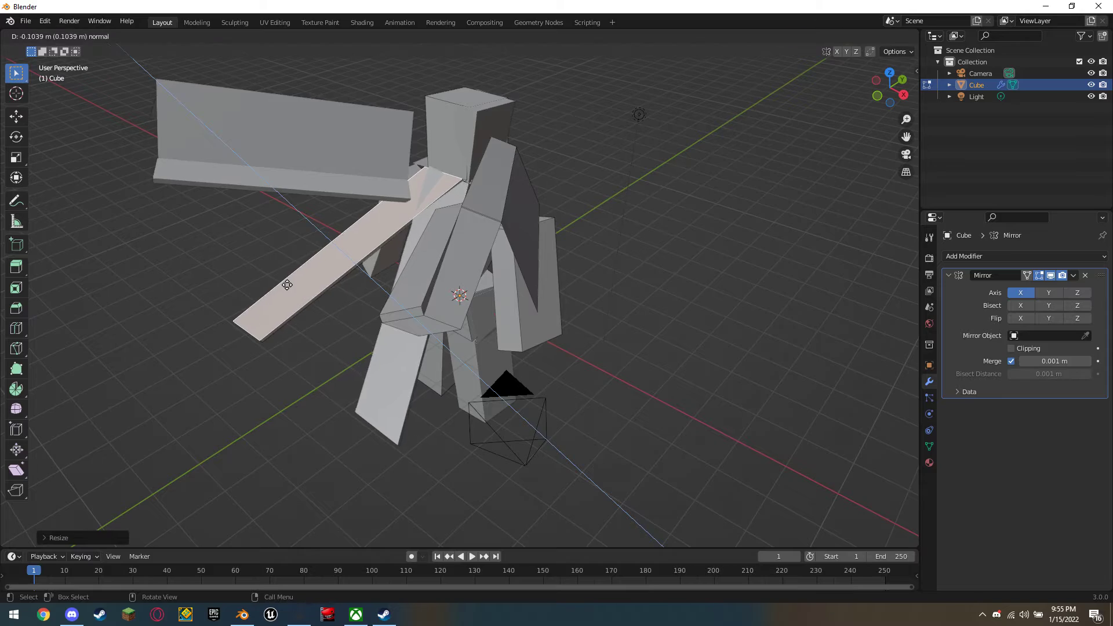
pyautogui.click(281, 278)
pyautogui.moveTo(281, 278)
pyautogui.mouseDown(button='middle')
pyautogui.moveTo(359, 262)
pyautogui.moveTo(340, 251)
pyautogui.moveTo(175, 268)
pyautogui.moveTo(243, 259)
pyautogui.moveTo(193, 171)
pyautogui.moveTo(407, 393)
pyautogui.mouseUp(button='middle')
pyautogui.click(409, 395)
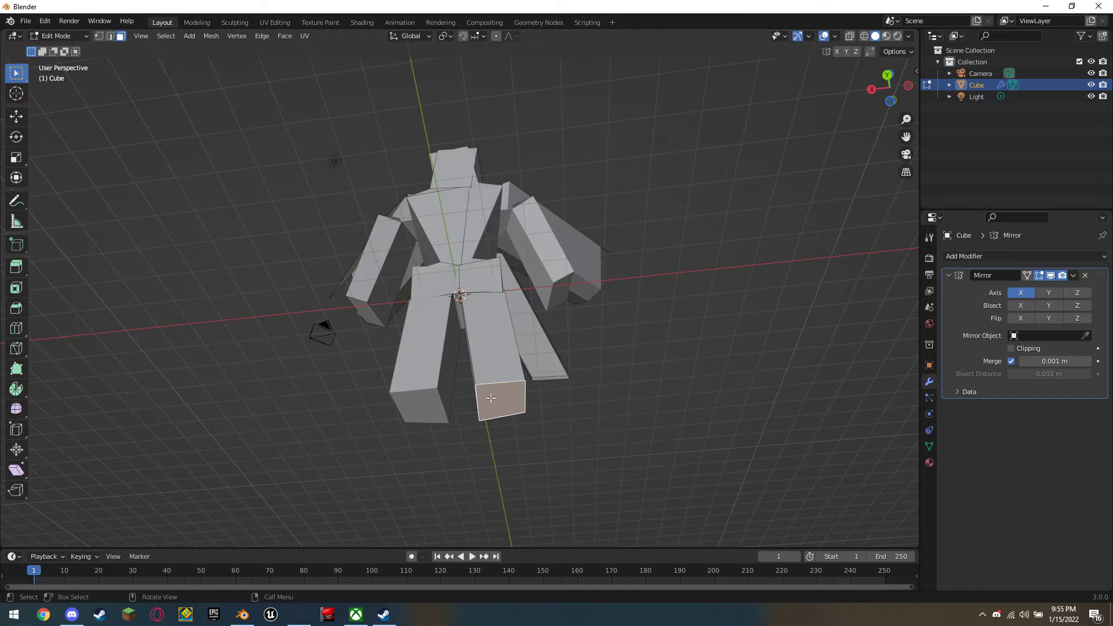
pyautogui.moveTo(519, 385)
pyautogui.mouseDown(button='middle')
pyautogui.moveTo(347, 420)
pyautogui.moveTo(308, 440)
pyautogui.mouseUp(button='middle')
pyautogui.moveTo(264, 459)
pyautogui.mouseDown(button='middle')
pyautogui.moveTo(248, 490)
pyautogui.moveTo(186, 497)
pyautogui.moveTo(32, 483)
pyautogui.moveTo(680, 264)
pyautogui.moveTo(478, 213)
pyautogui.moveTo(616, 228)
pyautogui.moveTo(516, 239)
pyautogui.mouseUp(button='middle')
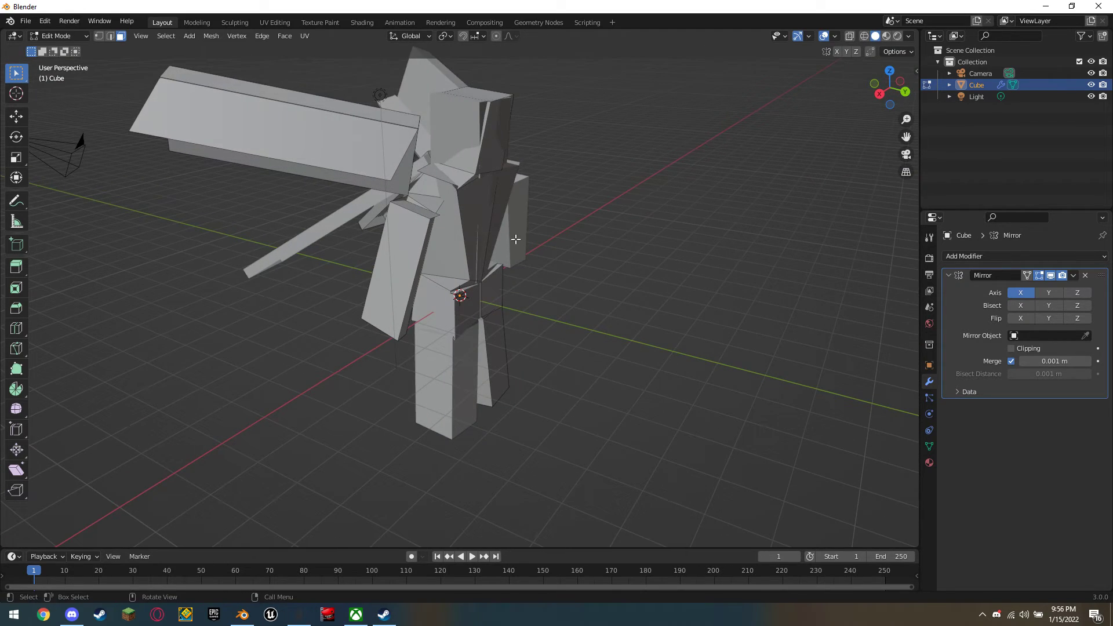
# Extrude the upper-arm face into a block, then undo it.
pyautogui.click(429, 222)
pyautogui.press('e')
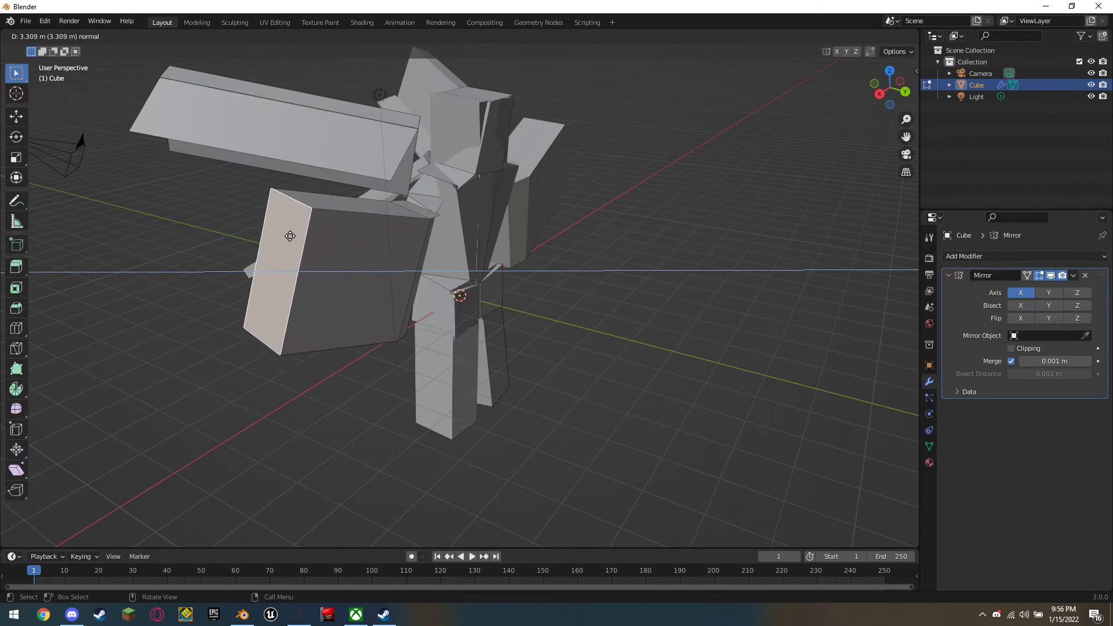
pyautogui.click(226, 250)
pyautogui.moveTo(481, 233); pyautogui.dragTo(397, 218, button='middle')
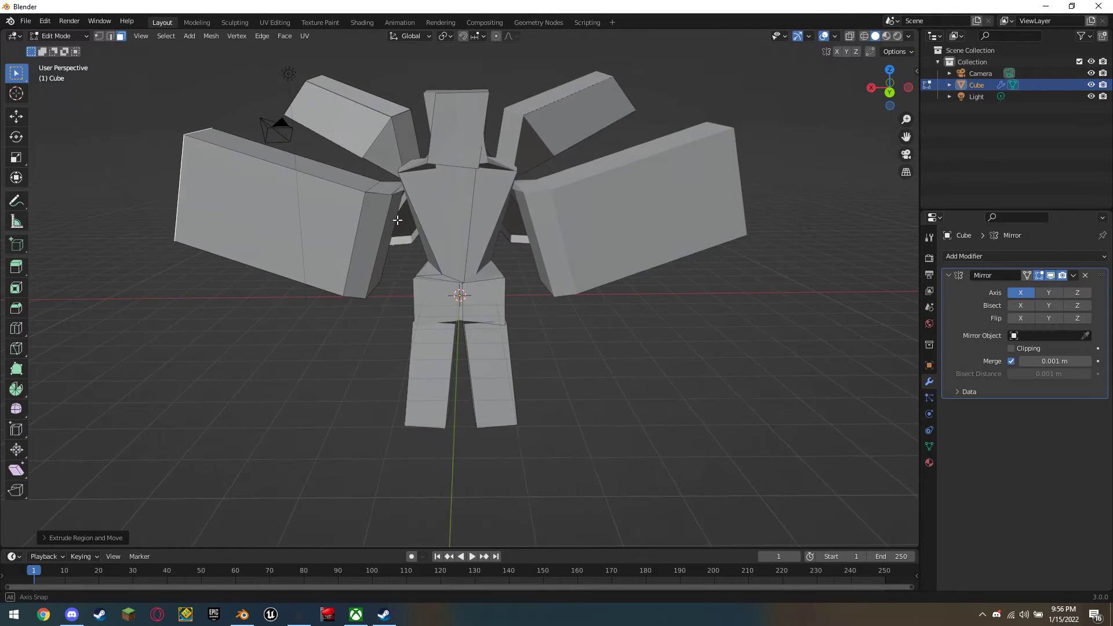
pyautogui.hotkey('ctrl', 'z')
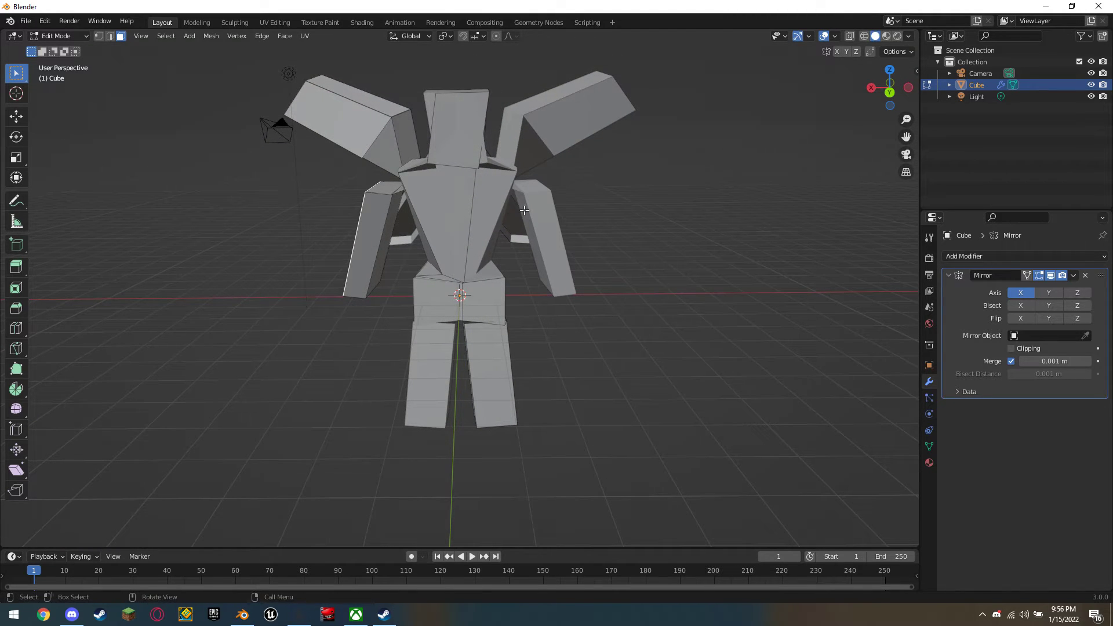
pyautogui.moveTo(524, 211)
pyautogui.mouseDown(button='middle')
pyautogui.moveTo(643, 211)
pyautogui.moveTo(653, 226)
pyautogui.moveTo(647, 262)
pyautogui.mouseUp(button='middle')
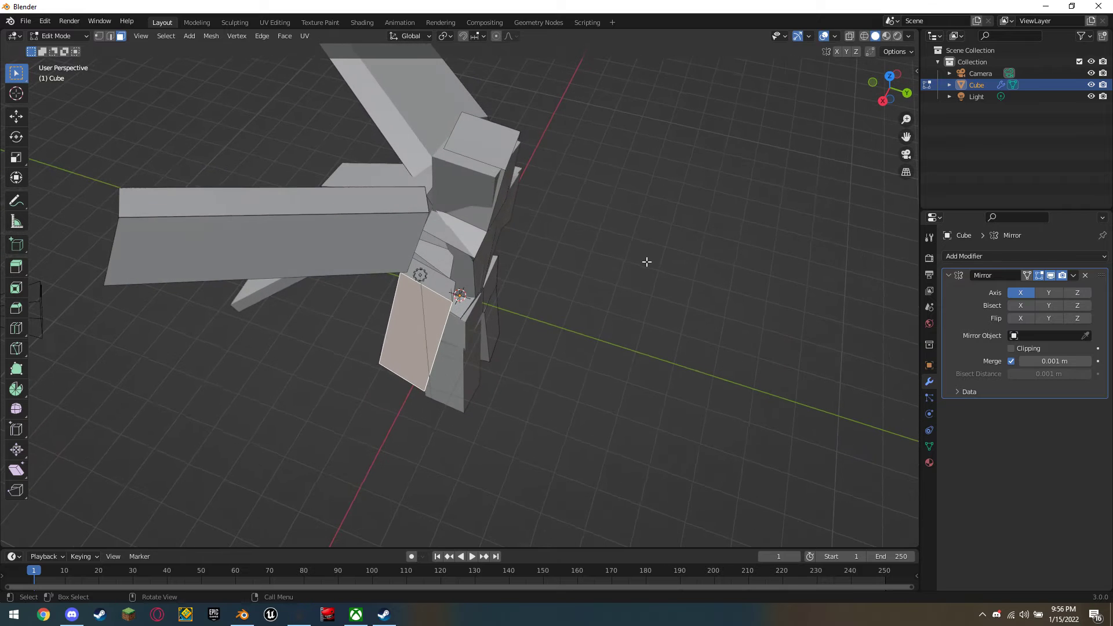
# Rotate a side face and the top face of the head block to slant it.
pyautogui.click(450, 151)
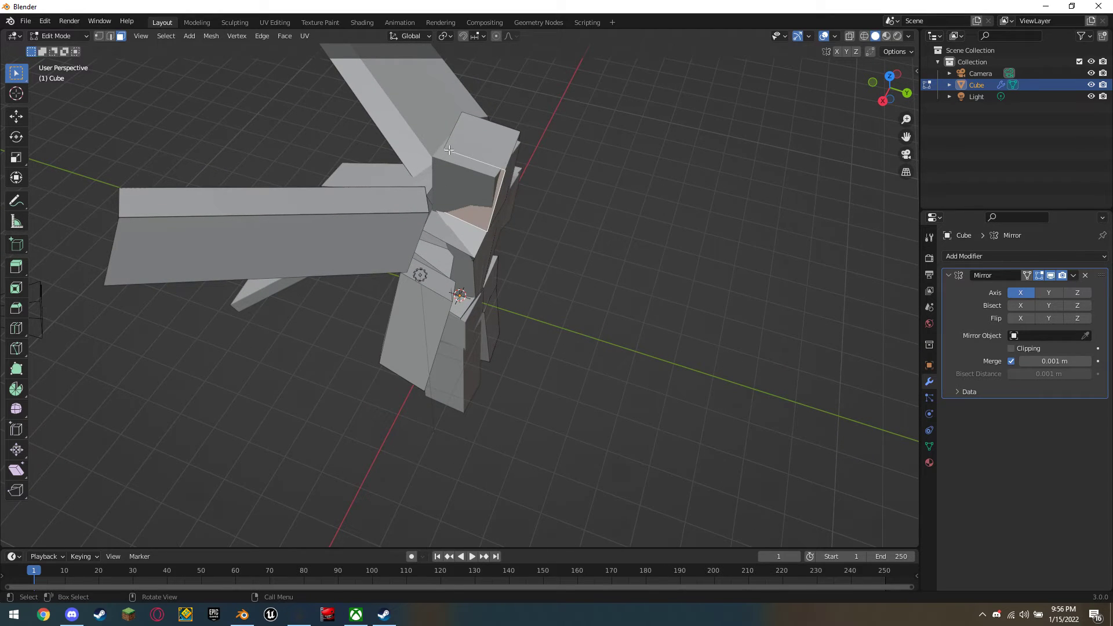
pyautogui.press('r')
pyautogui.click(399, 156)
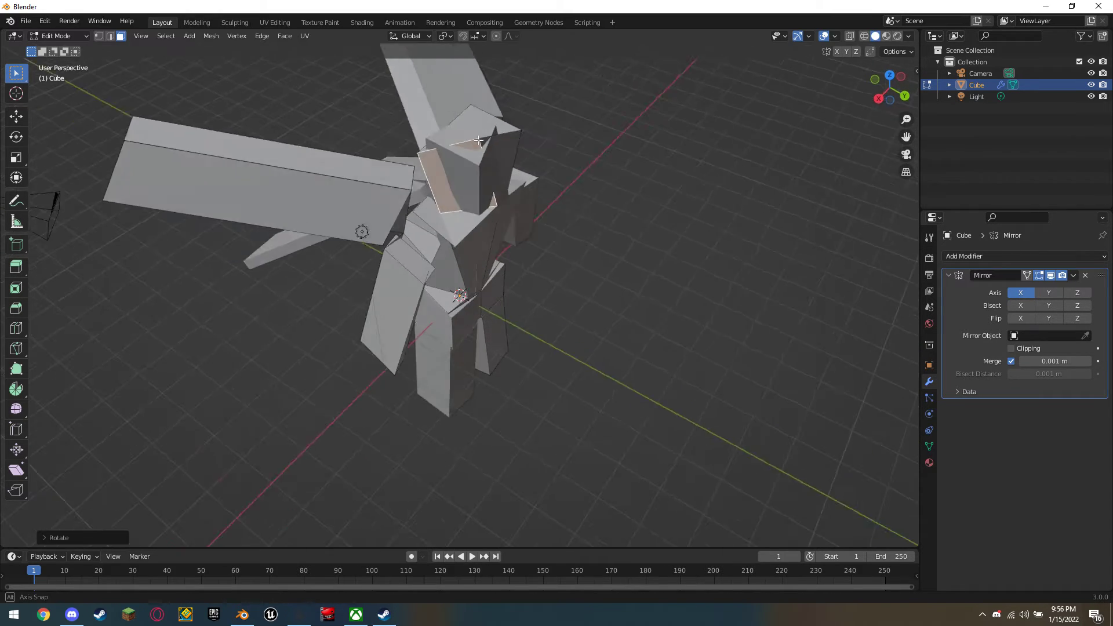
pyautogui.moveTo(398, 156); pyautogui.dragTo(422, 144, button='middle')
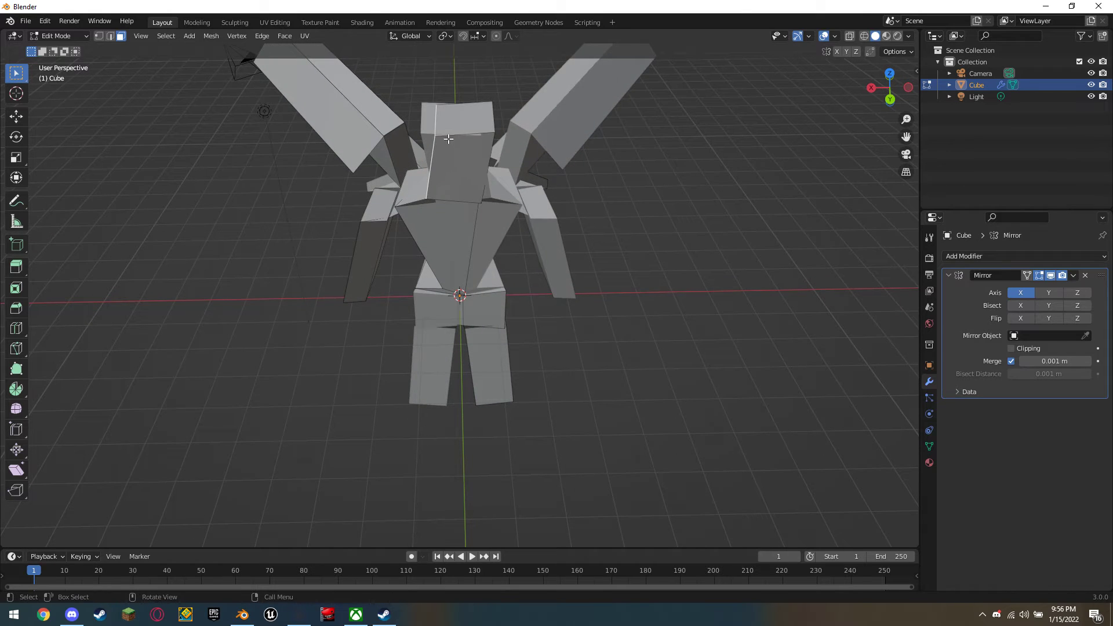
pyautogui.click(441, 136)
pyautogui.press('r')
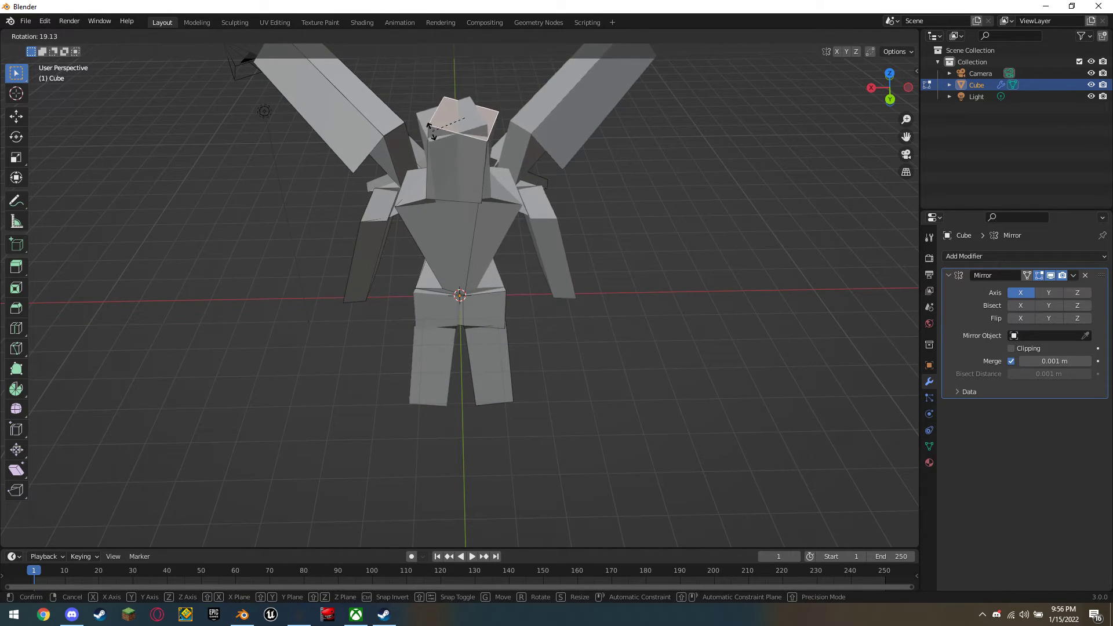
pyautogui.click(343, 149)
pyautogui.moveTo(343, 149)
pyautogui.mouseDown(button='middle')
pyautogui.moveTo(382, 154)
pyautogui.moveTo(340, 167)
pyautogui.moveTo(441, 148)
pyautogui.moveTo(512, 116)
pyautogui.mouseUp(button='middle')
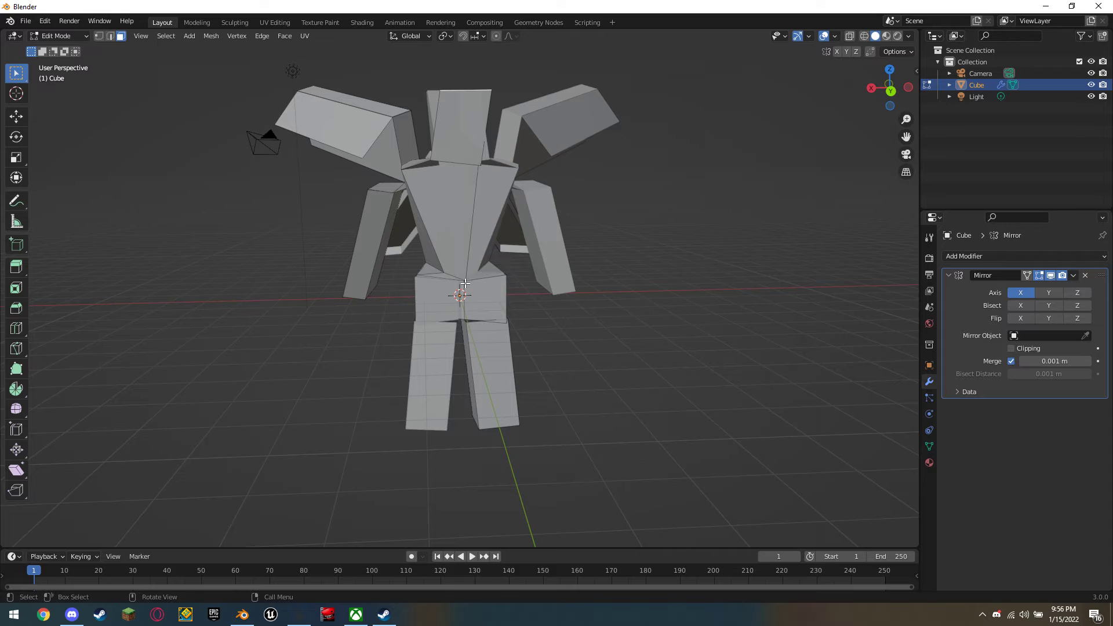
# Extrude the chest face into a short plate, redoing an overly long first attempt.
pyautogui.press('g')
pyautogui.press('z')
pyautogui.press('z')
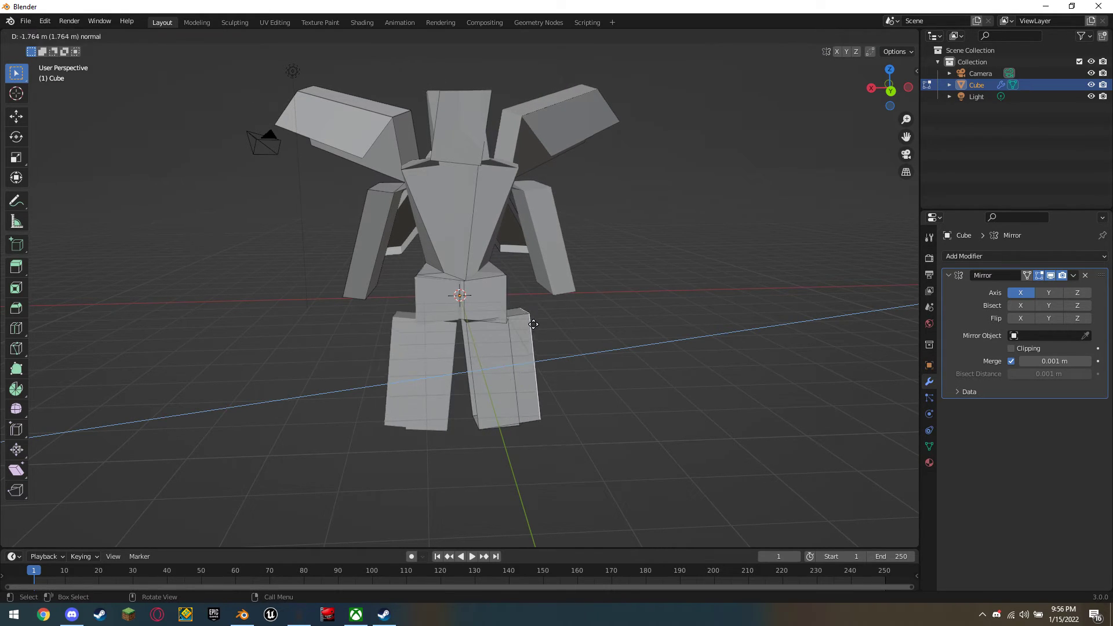
pyautogui.rightClick(710, 296)
pyautogui.moveTo(699, 291)
pyautogui.mouseDown(button='middle')
pyautogui.moveTo(707, 283)
pyautogui.moveTo(532, 243)
pyautogui.mouseUp(button='middle')
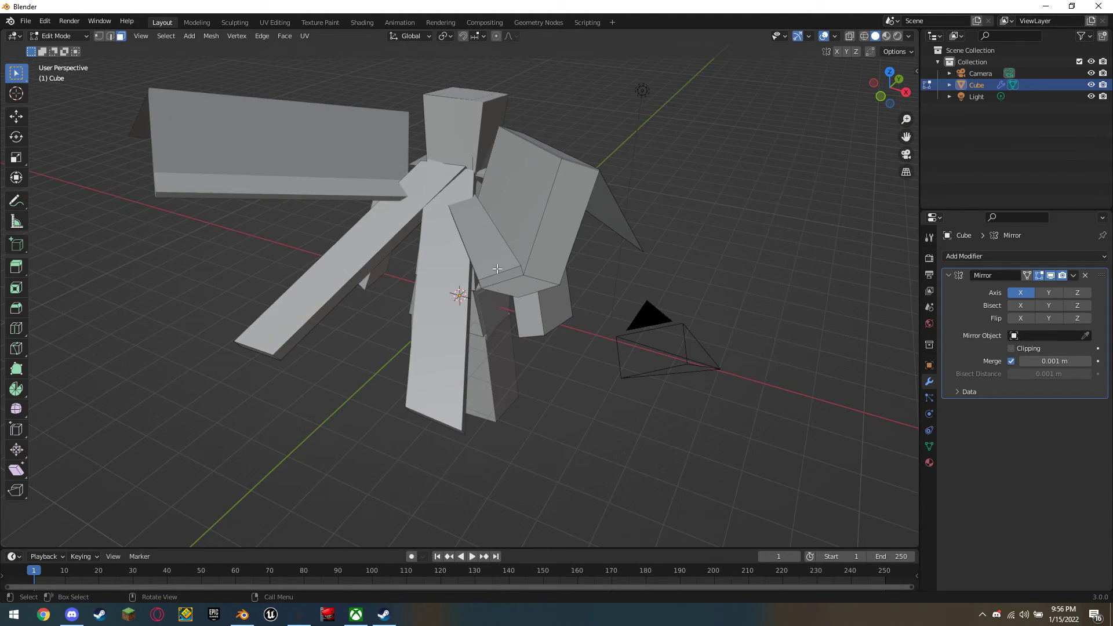
pyautogui.press('e')
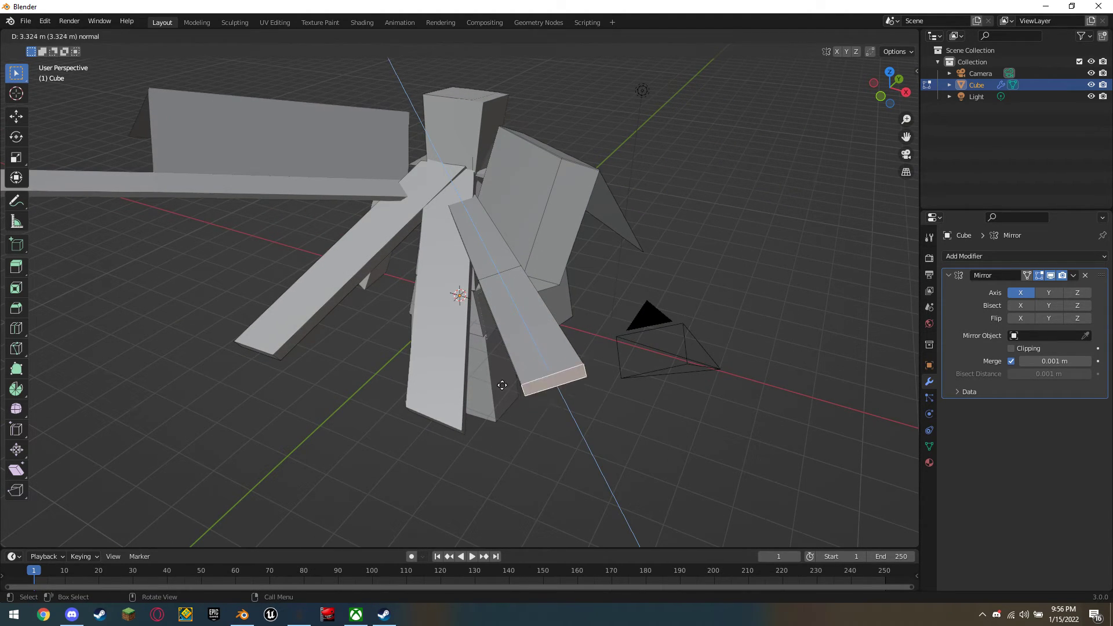
pyautogui.click(458, 351)
pyautogui.hotkey('ctrl', 'z')
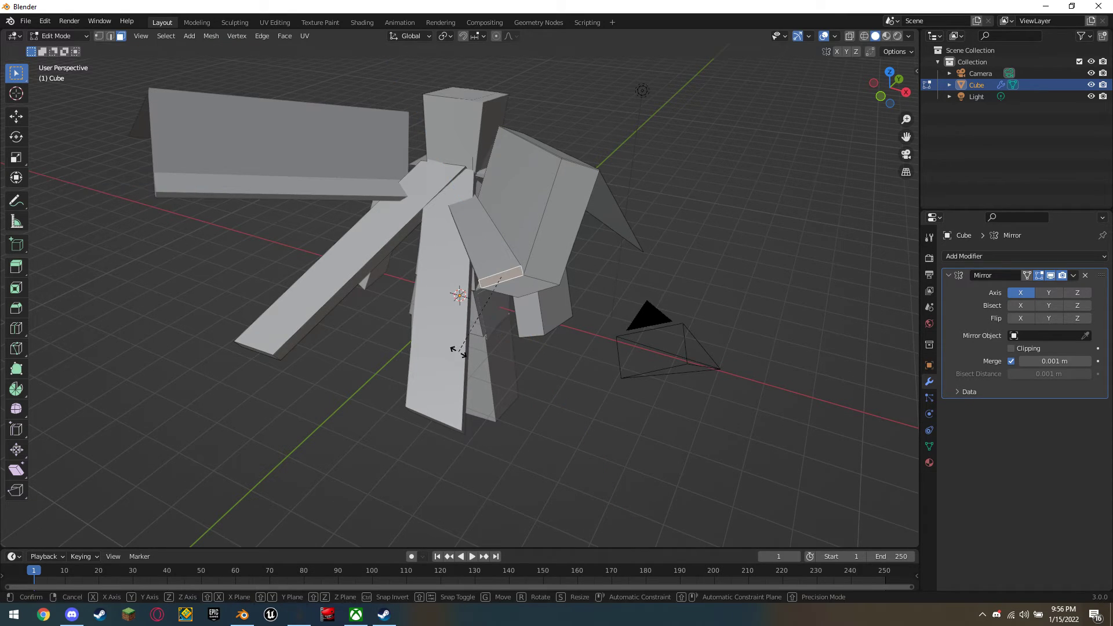
pyautogui.hotkey('ctrl', 'z')
pyautogui.press('e')
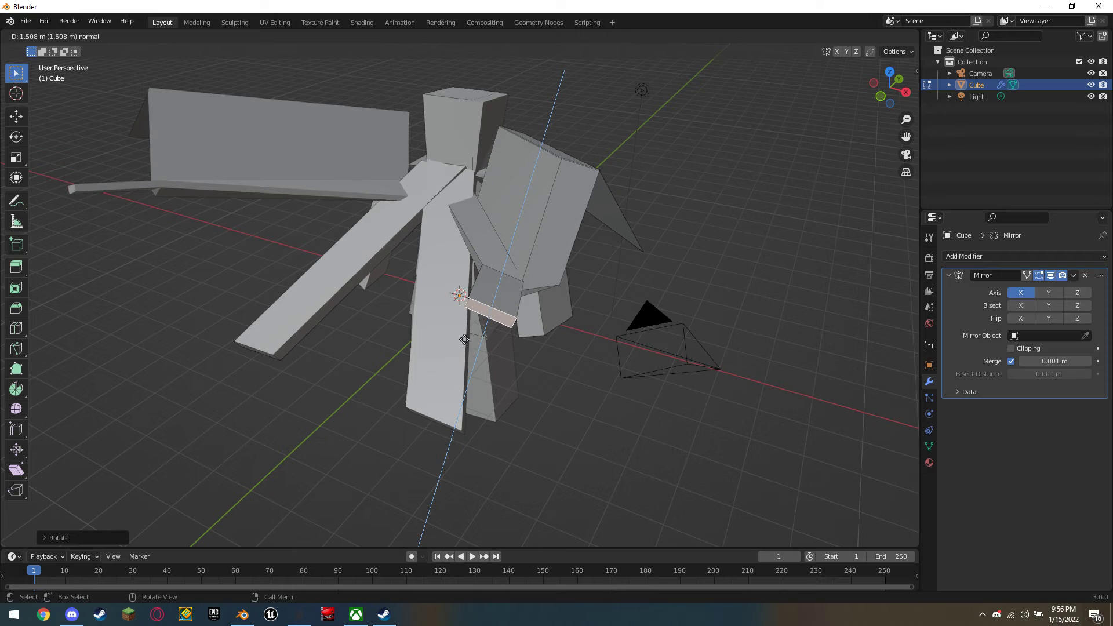
pyautogui.click(465, 339)
pyautogui.moveTo(464, 339); pyautogui.dragTo(445, 322, button='middle')
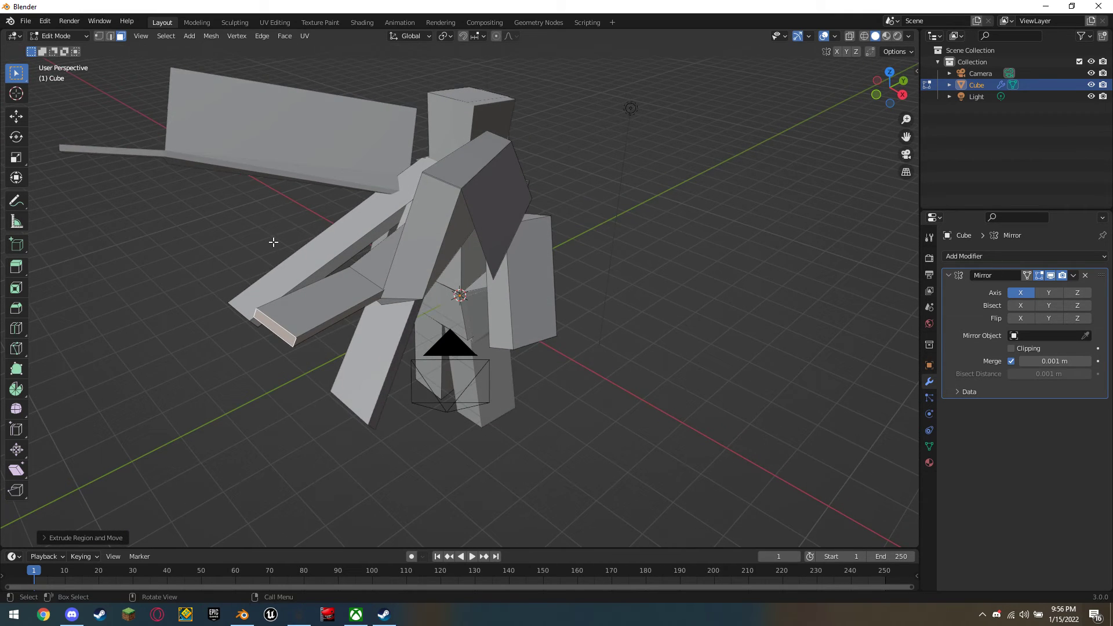
# Extrude the beam's long top face upward.
pyautogui.click(264, 305)
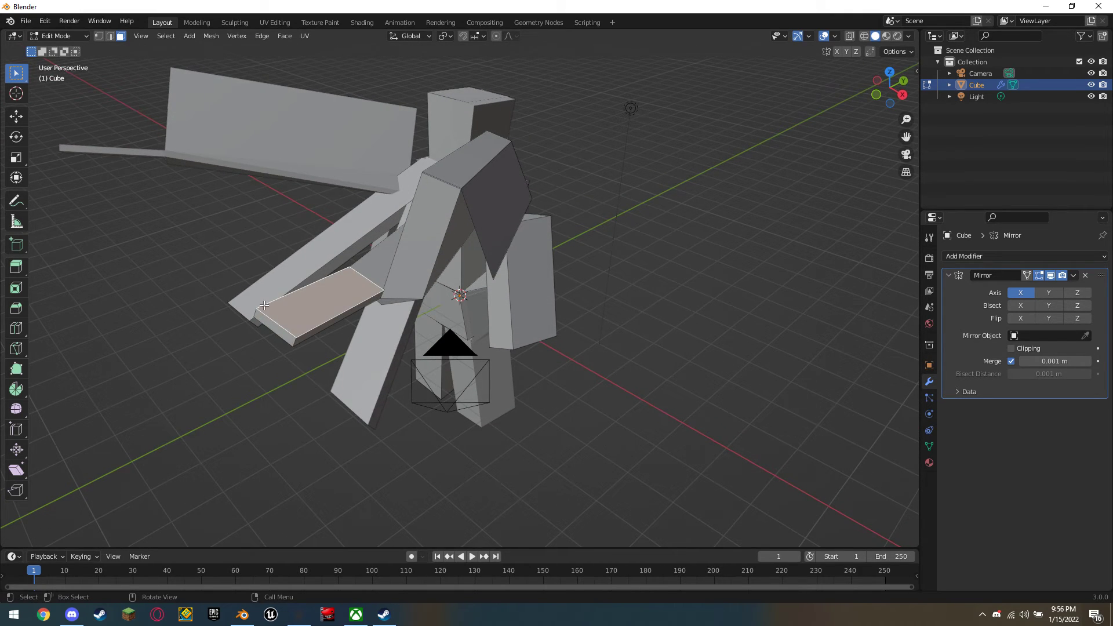
pyautogui.press('e')
pyautogui.click(284, 200)
pyautogui.moveTo(284, 200)
pyautogui.mouseDown(button='middle')
pyautogui.moveTo(222, 159)
pyautogui.moveTo(169, 159)
pyautogui.mouseUp(button='middle')
pyautogui.scroll(-2, 271, 191)
pyautogui.moveTo(271, 192)
pyautogui.mouseDown(button='middle')
pyautogui.moveTo(473, 211)
pyautogui.moveTo(464, 203)
pyautogui.moveTo(501, 178)
pyautogui.mouseUp(button='middle')
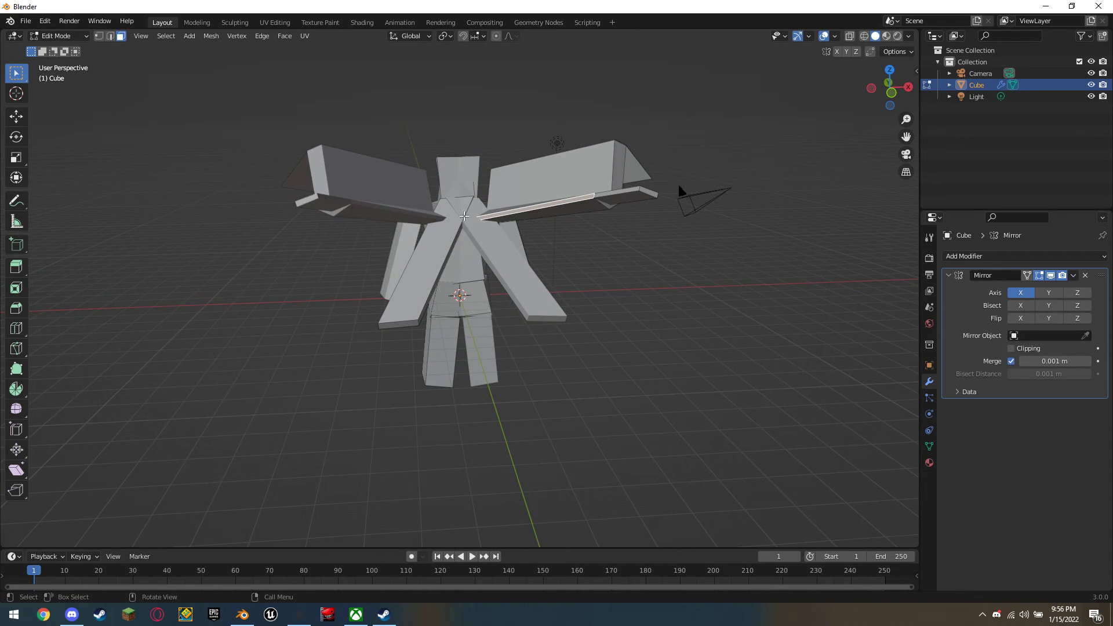
# Extrude a new chest slab and rotate it outward.
pyautogui.press('e')
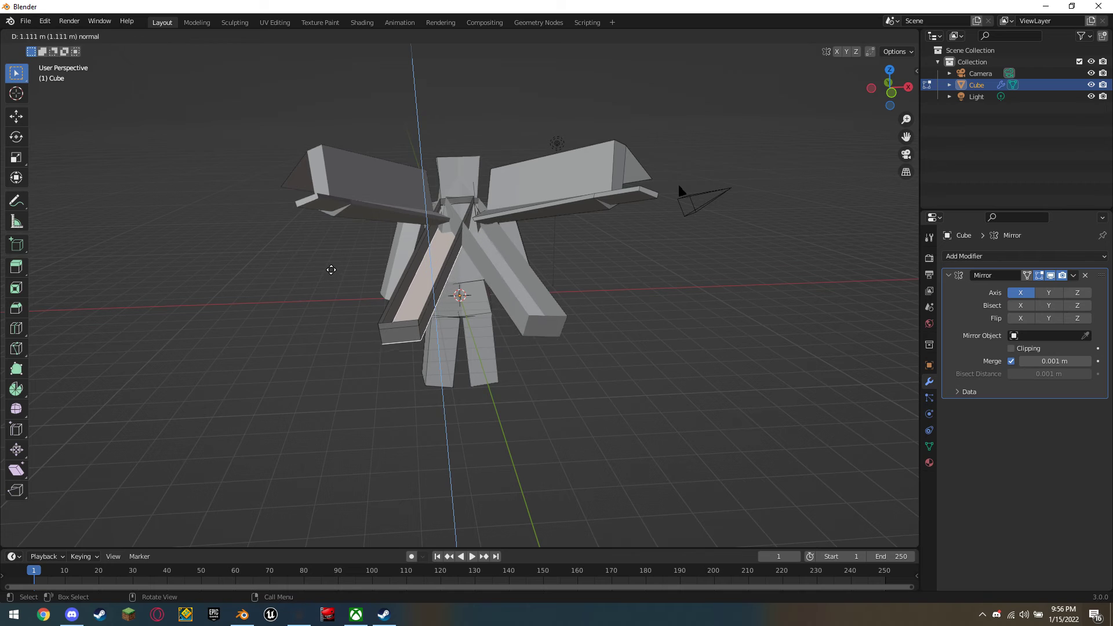
pyautogui.click(335, 247)
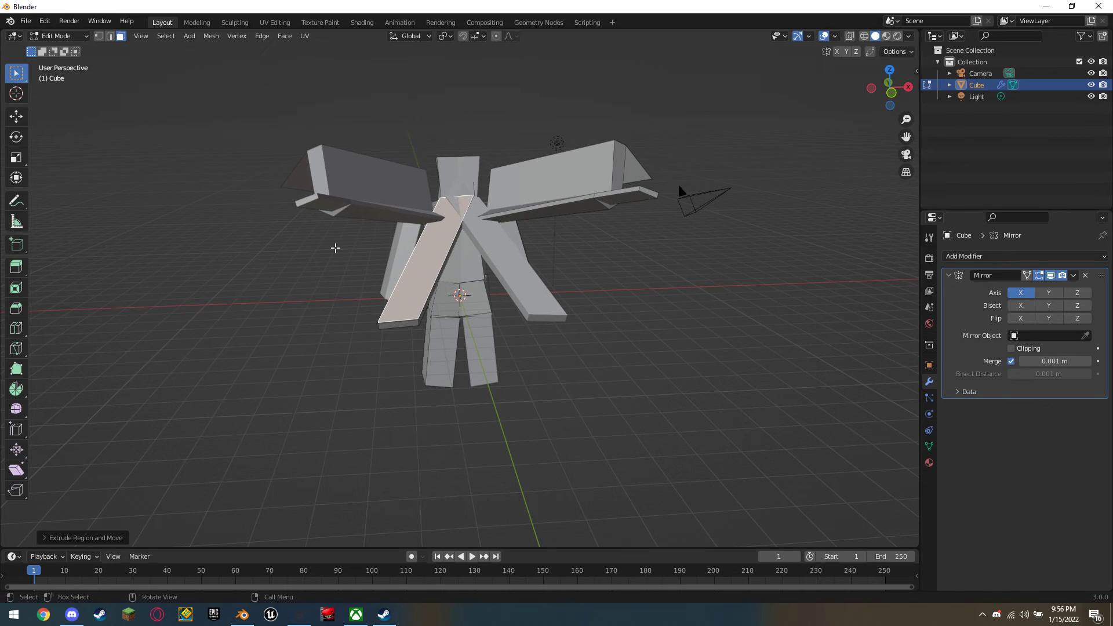
pyautogui.press('r')
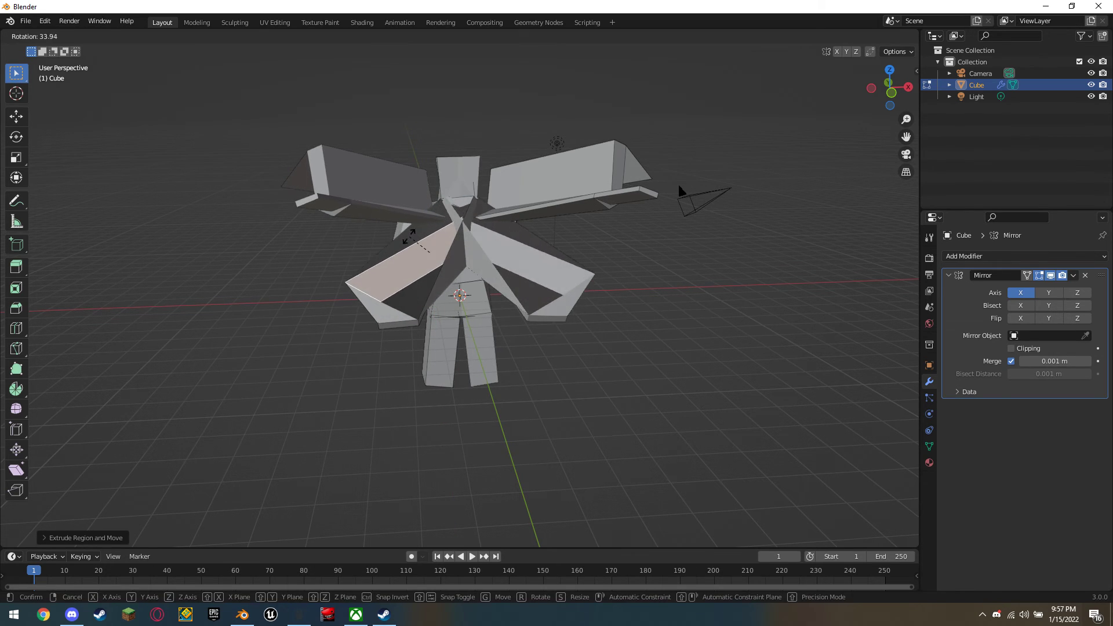
pyautogui.click(399, 238)
pyautogui.moveTo(673, 188)
pyautogui.mouseDown(button='middle')
pyautogui.moveTo(298, 266)
pyautogui.moveTo(179, 269)
pyautogui.moveTo(228, 218)
pyautogui.moveTo(107, 231)
pyautogui.moveTo(271, 223)
pyautogui.moveTo(269, 251)
pyautogui.moveTo(314, 248)
pyautogui.moveTo(303, 214)
pyautogui.moveTo(261, 227)
pyautogui.moveTo(298, 247)
pyautogui.moveTo(381, 194)
pyautogui.moveTo(559, 208)
pyautogui.moveTo(542, 182)
pyautogui.mouseUp(button='middle')
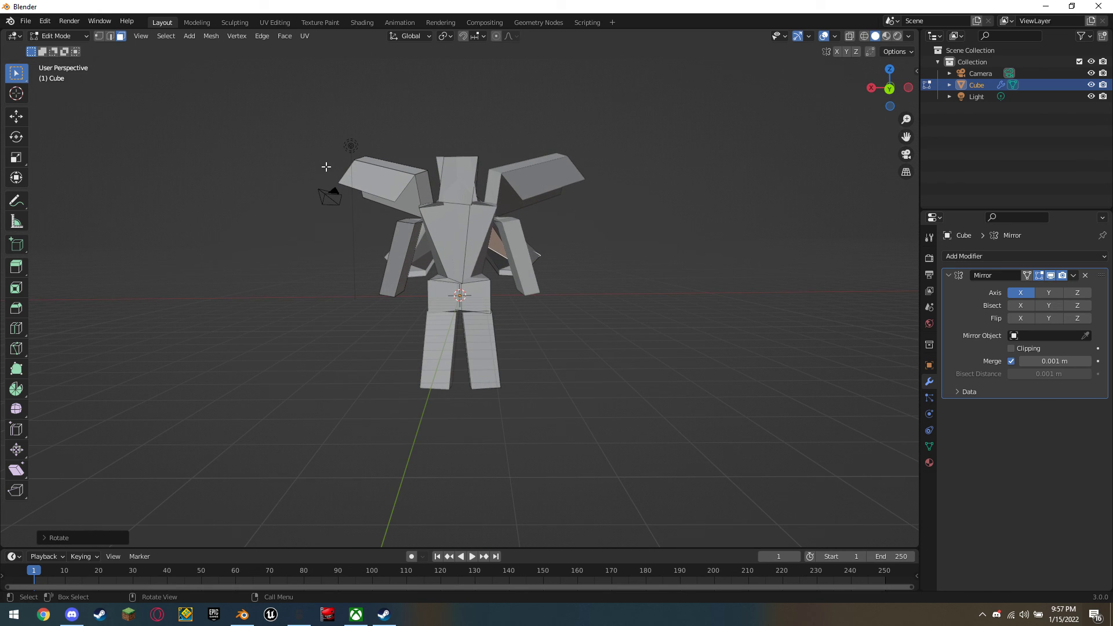